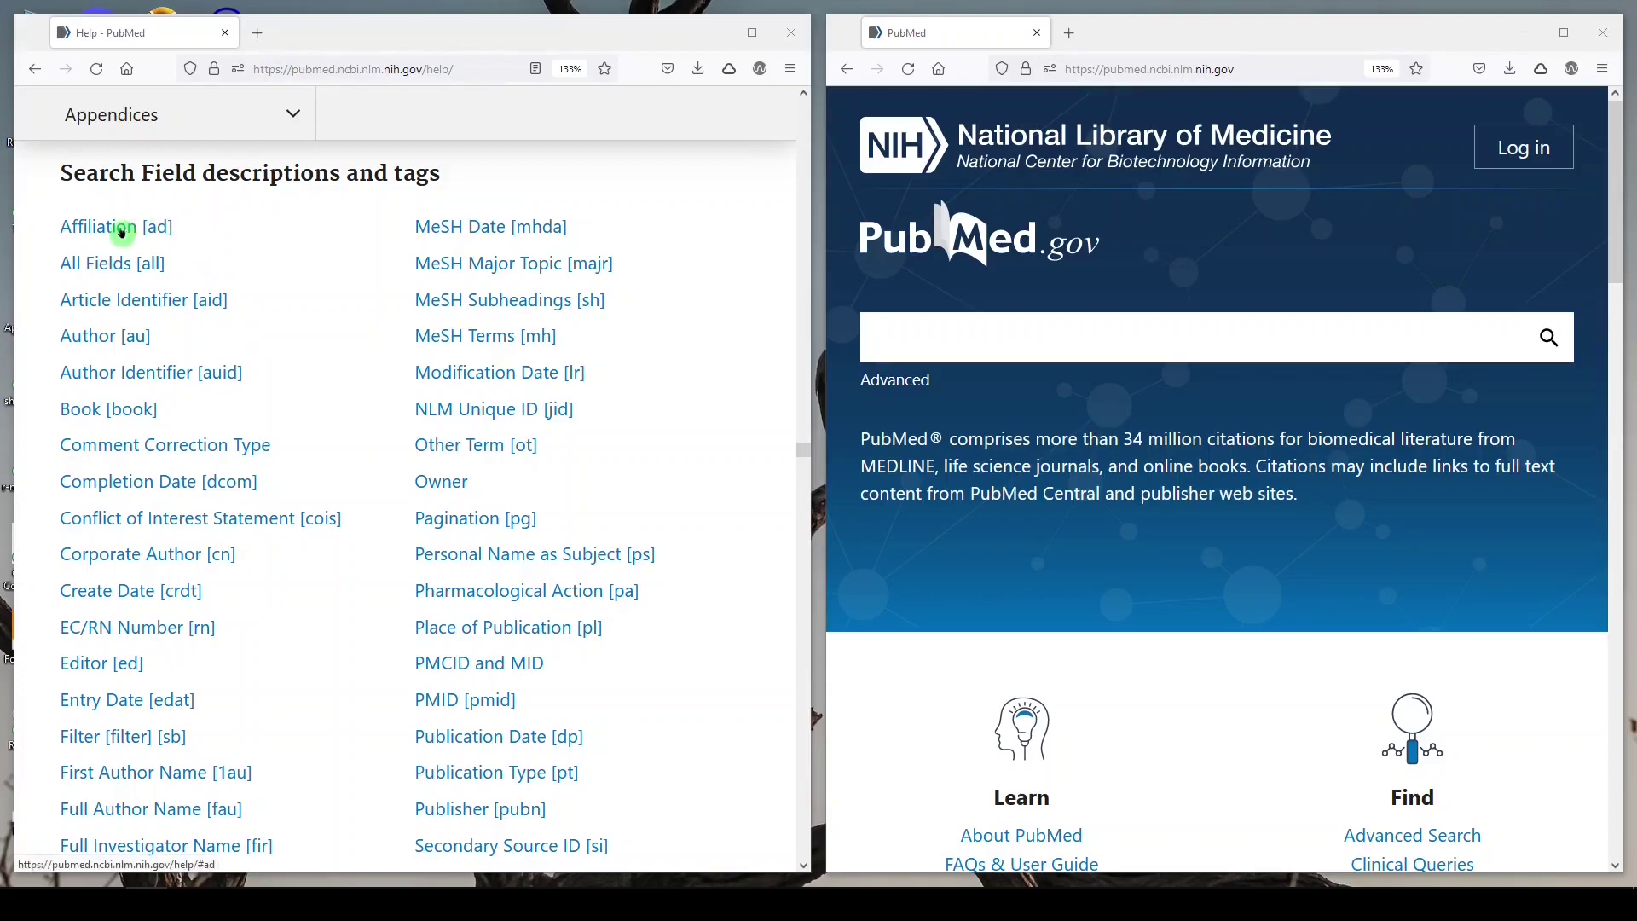
Step: Read the help description of the Text Words [tw] search field and return to the list of search field tags
scroll(285, 435, down, 3)
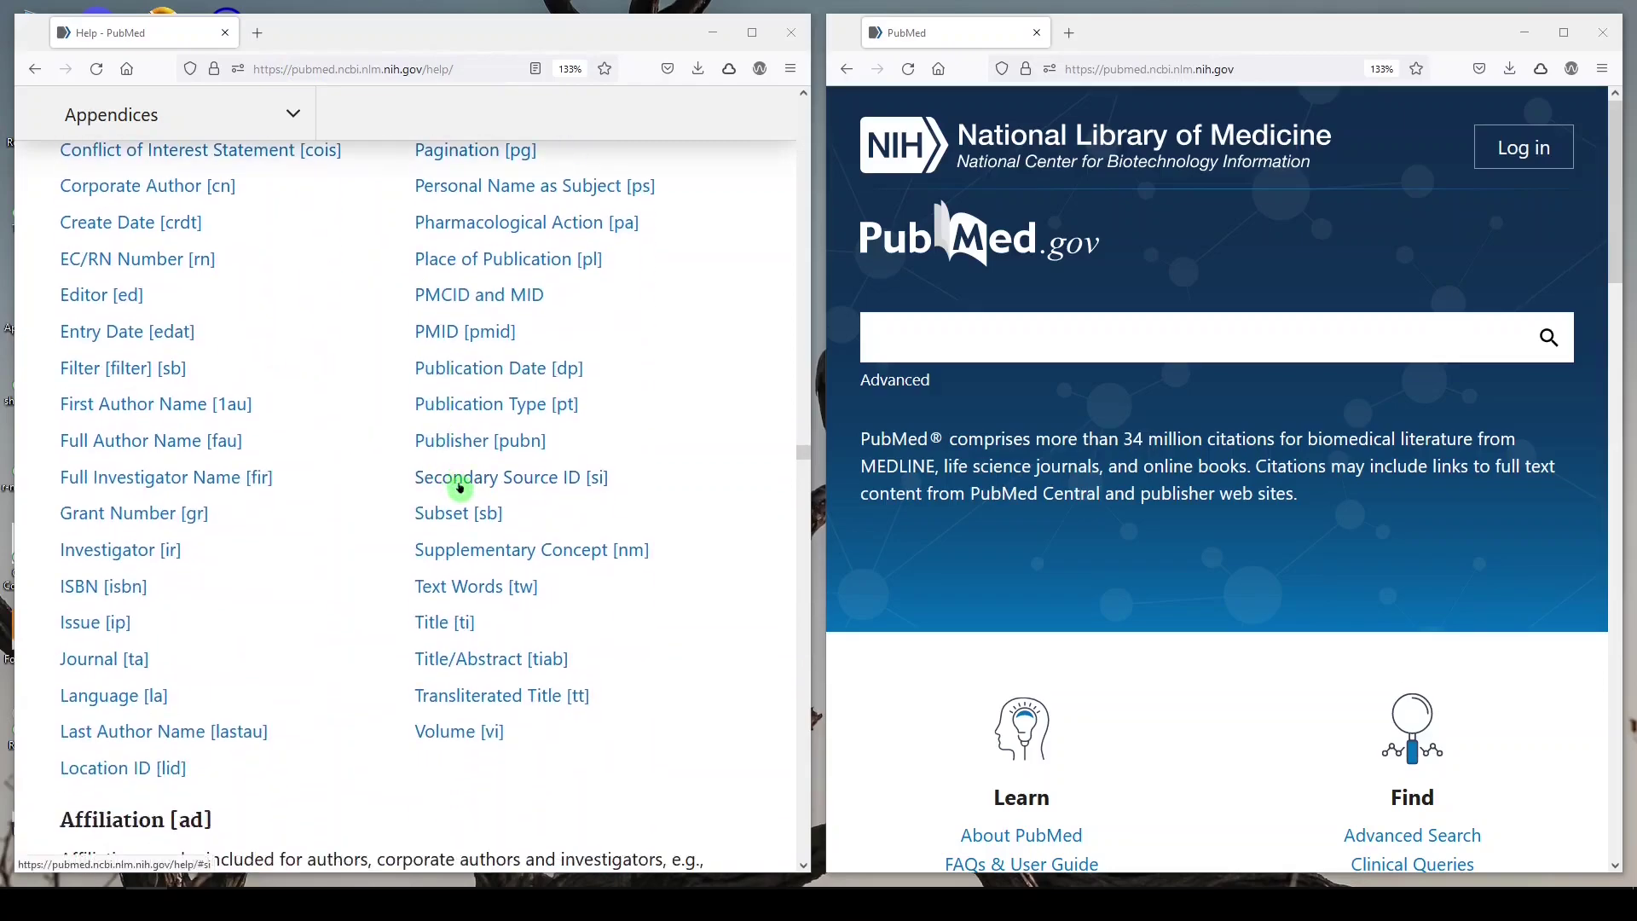
click(478, 586)
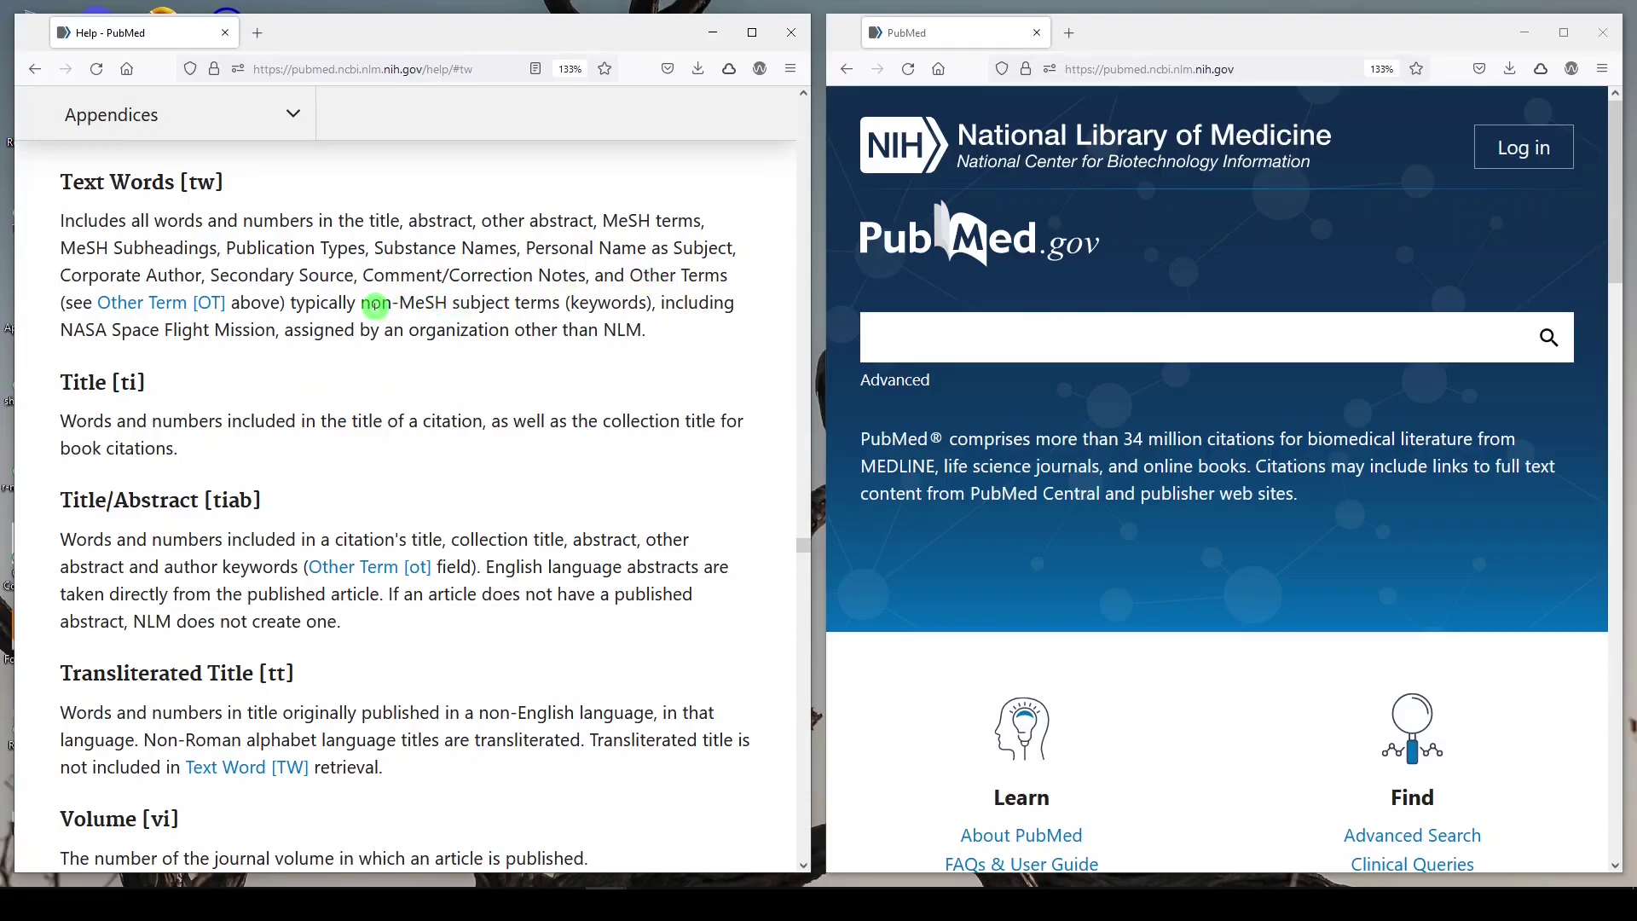
scroll(355, 452, down, 5)
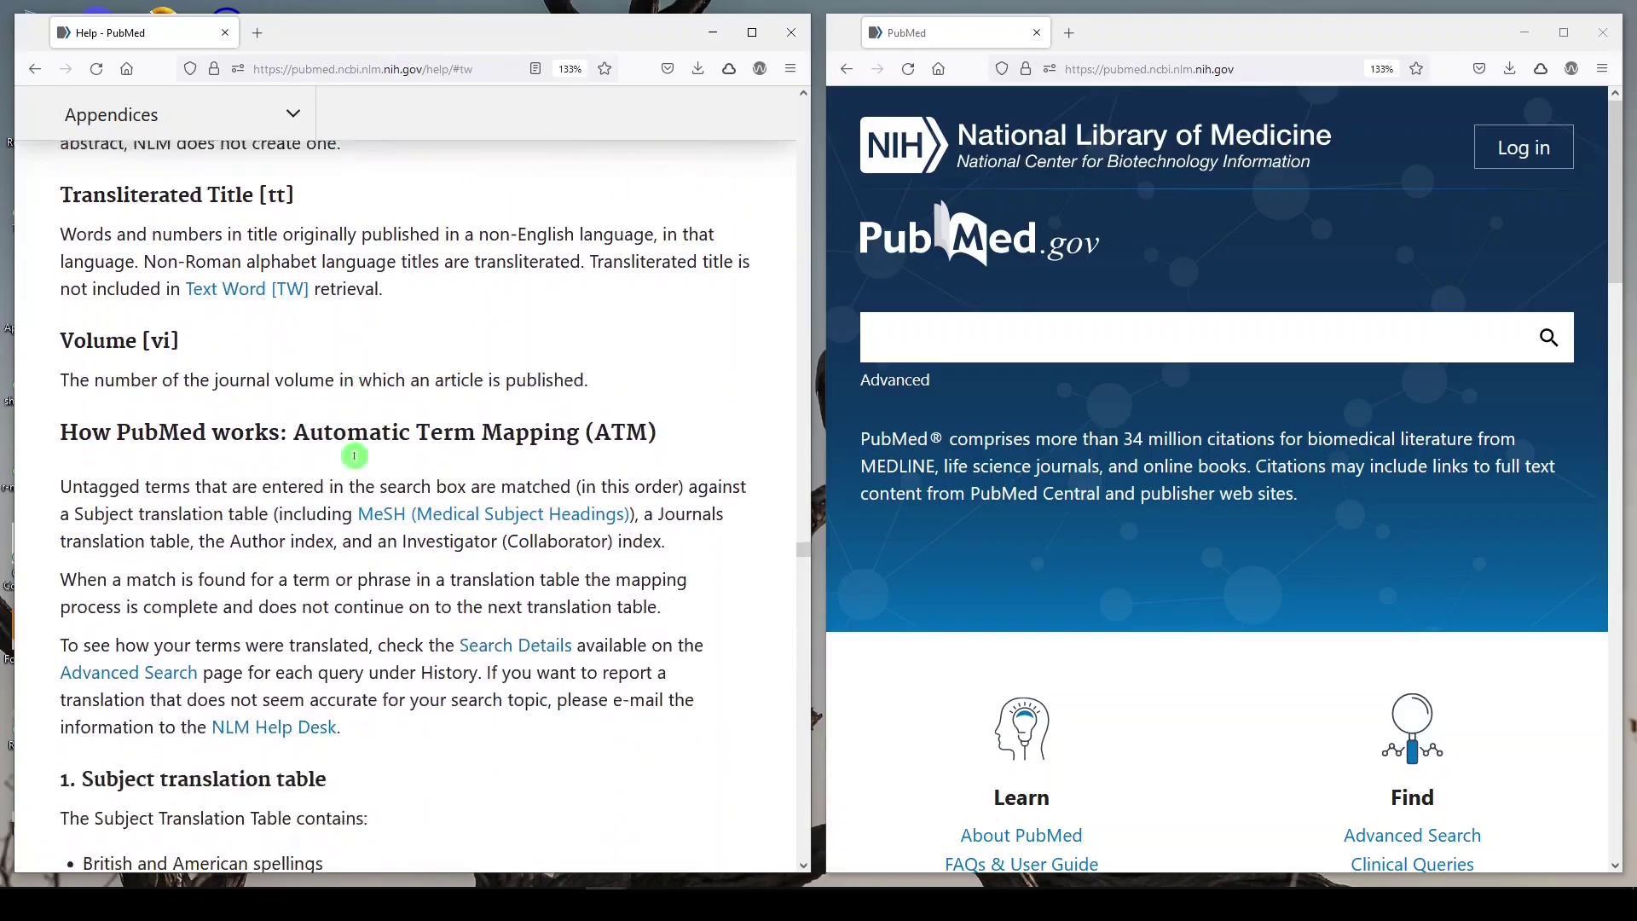
scroll(355, 458, up, 12)
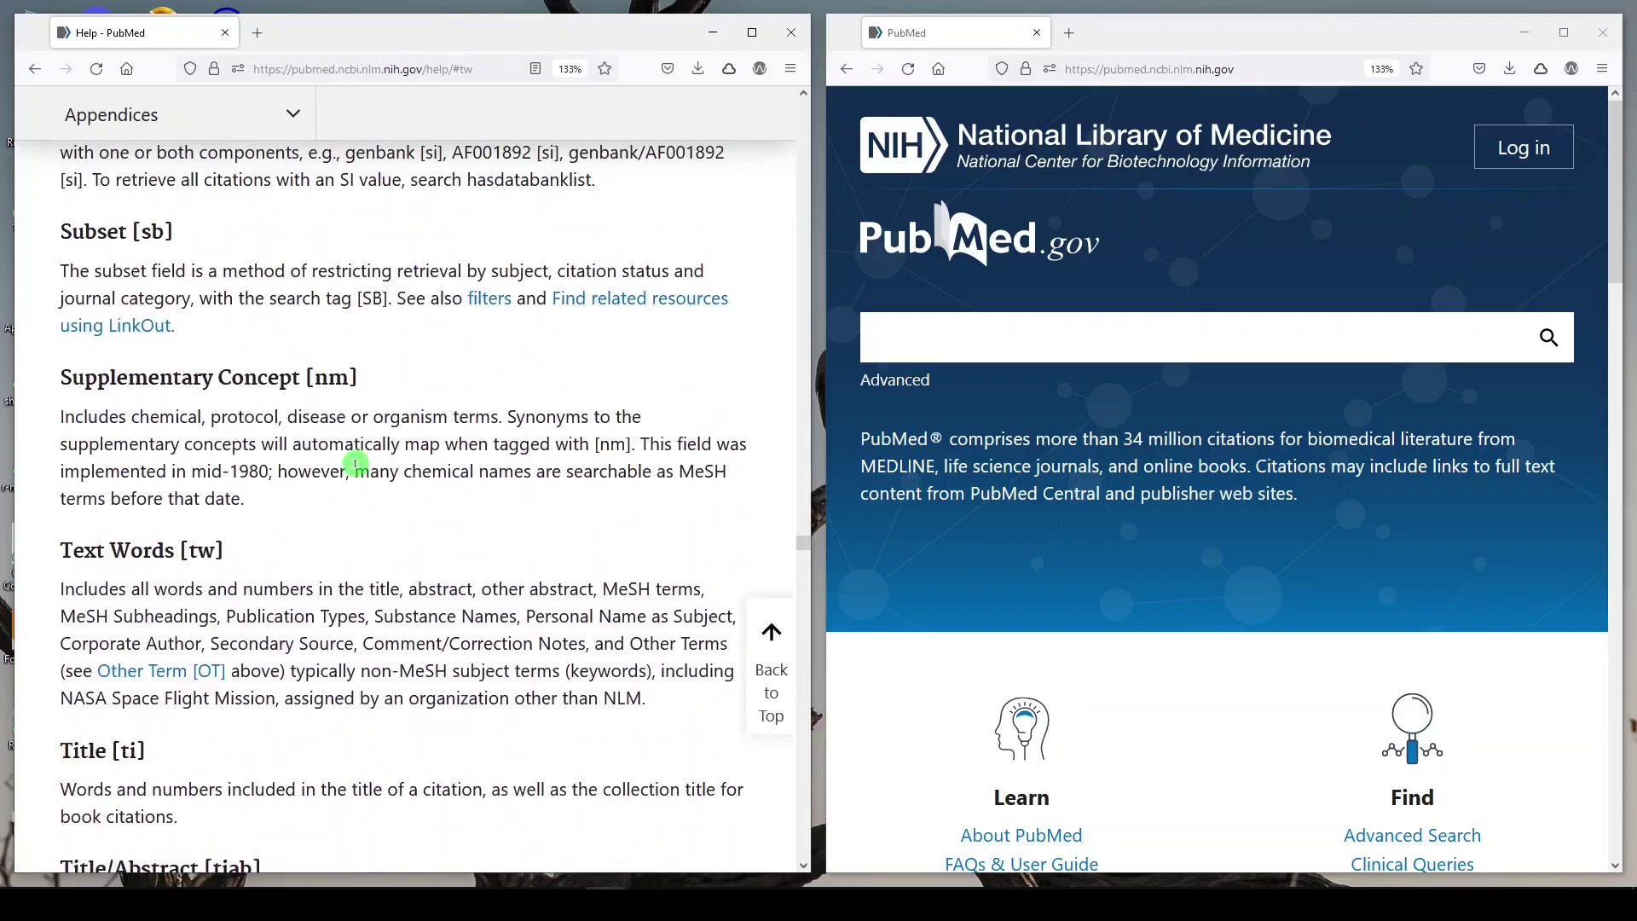
scroll(355, 468, up, 2)
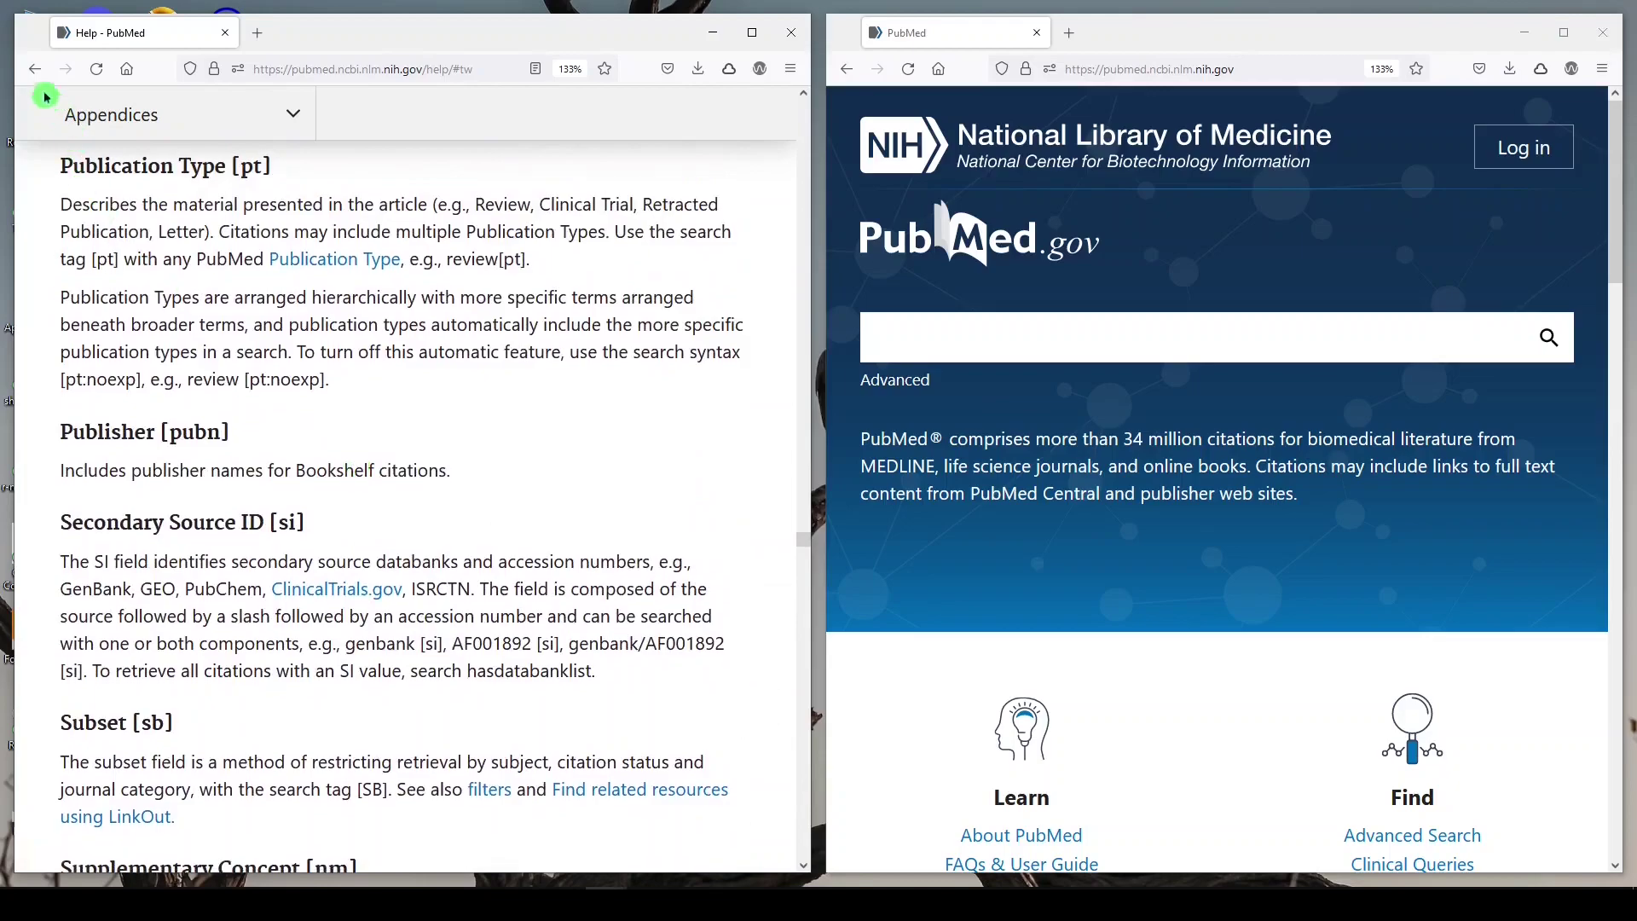
click(36, 70)
click(36, 70)
scroll(347, 424, up, 2)
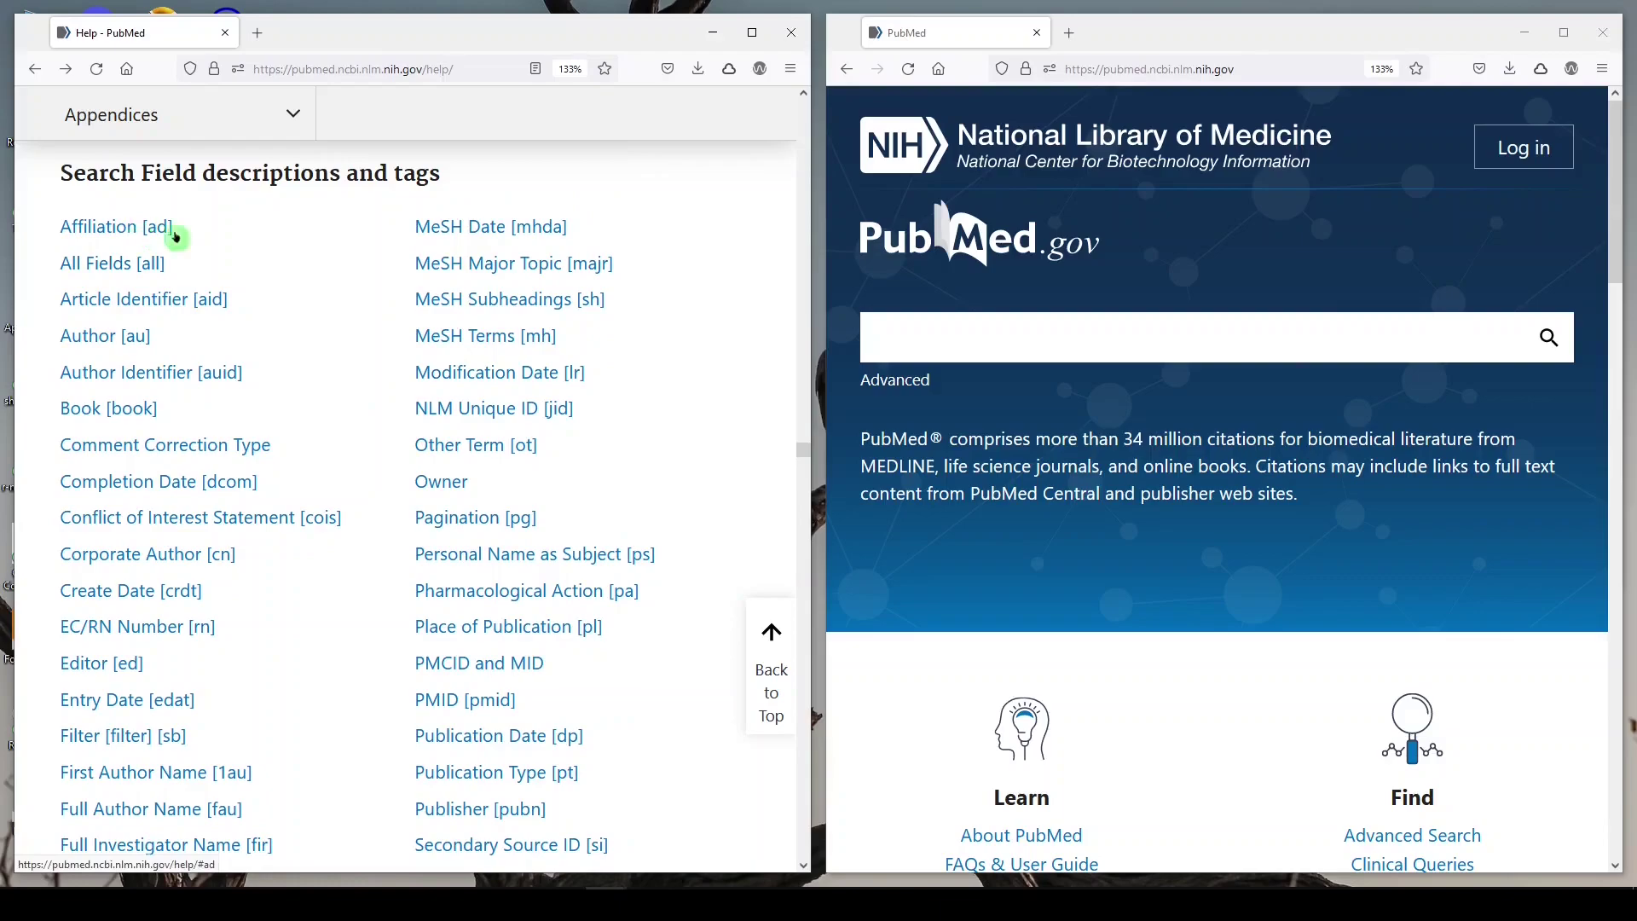
Step: Search PubMed for the first author's name tagged [au] combined with AND (hopkins [ad] OR towson [ad]), and look through the results
click(914, 344)
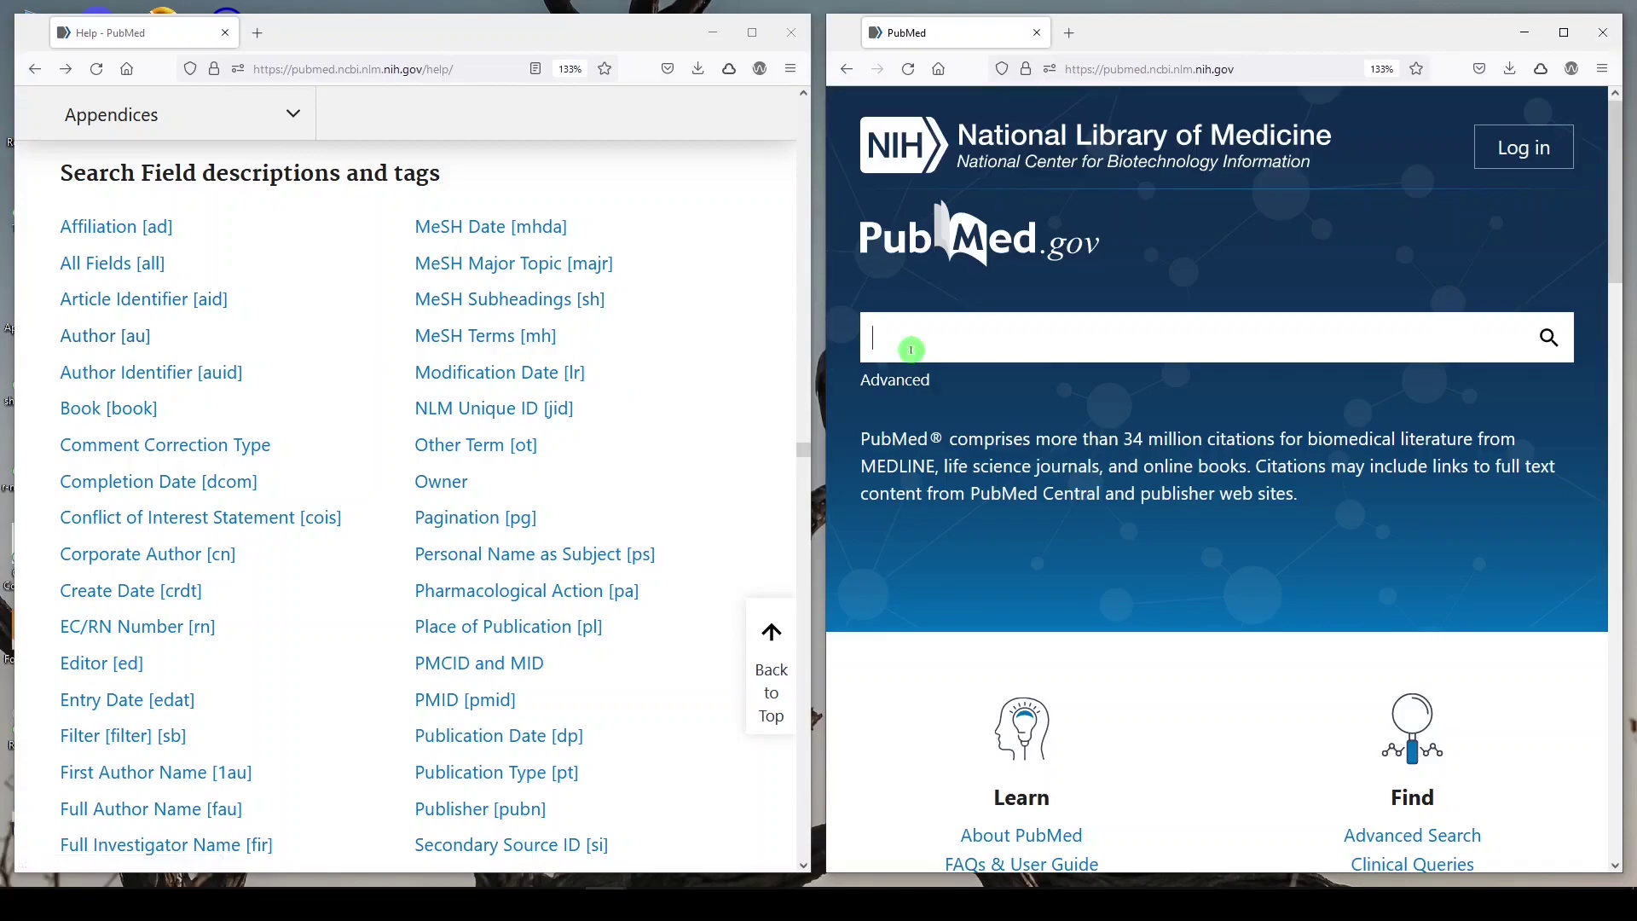
text(price c)
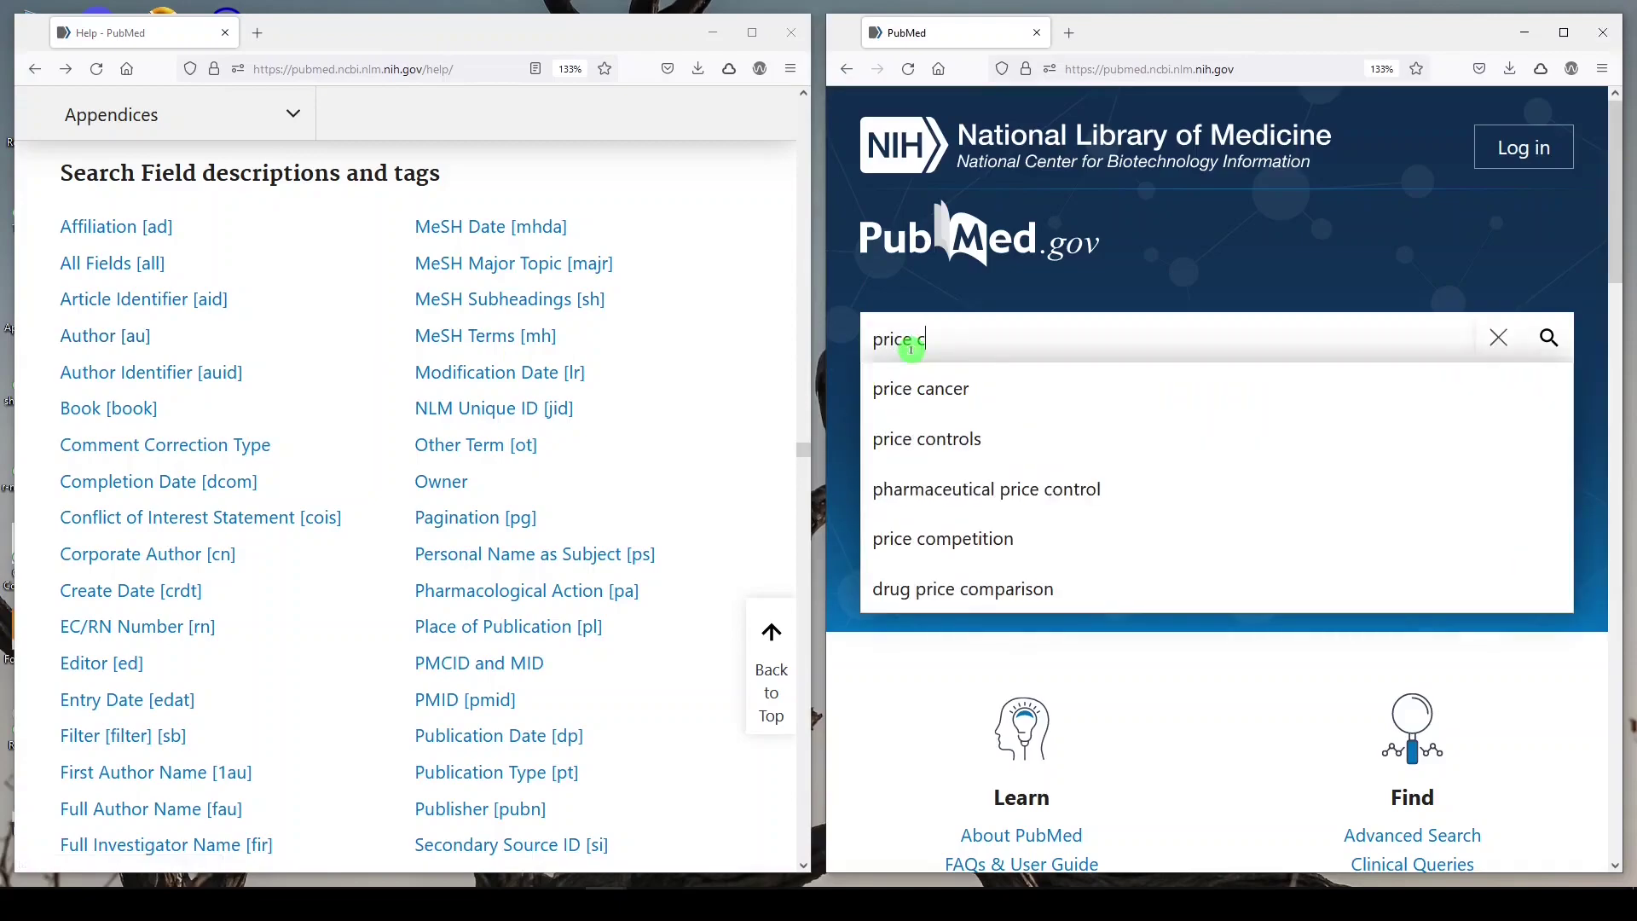
text( [au])
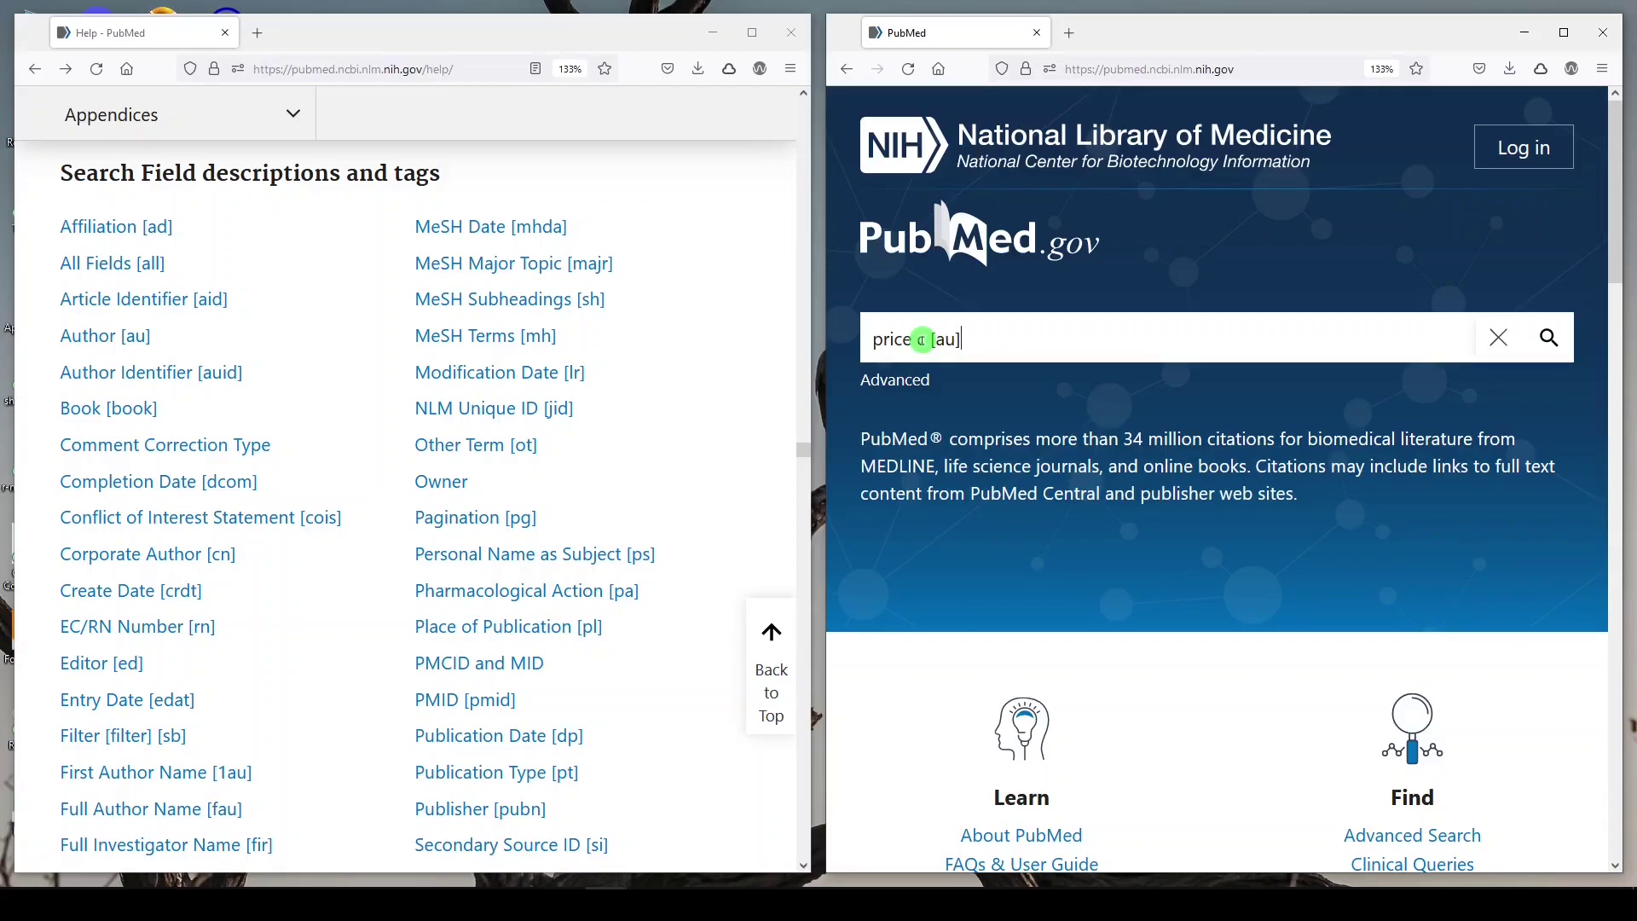
text(AND (hopkins [ad] OR )
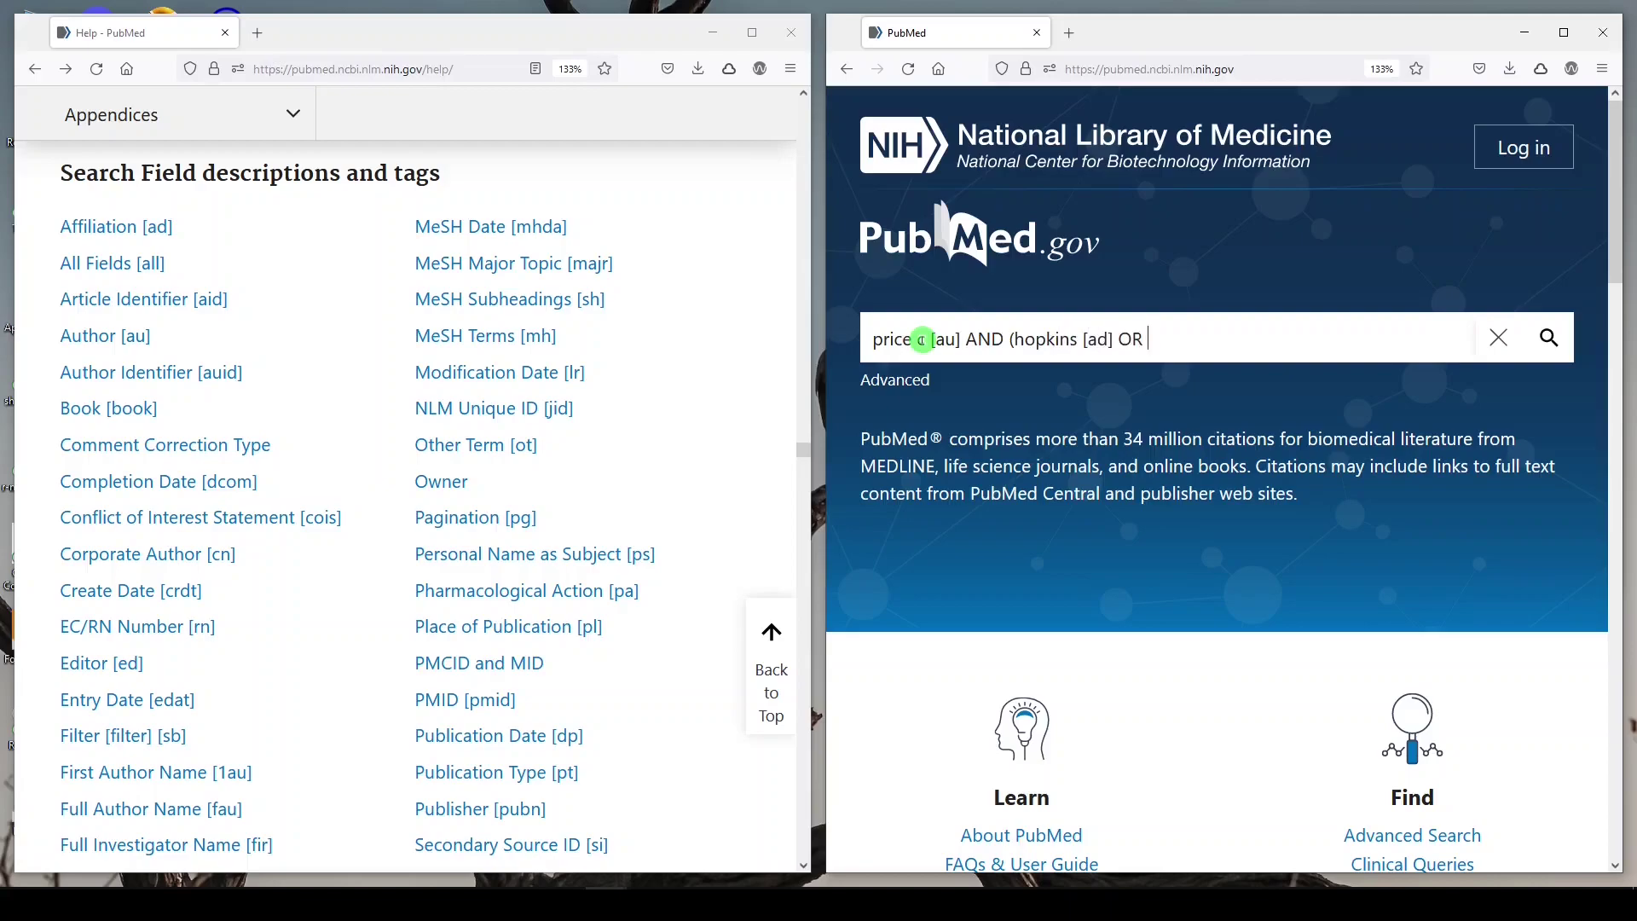
text(towson [ad]))
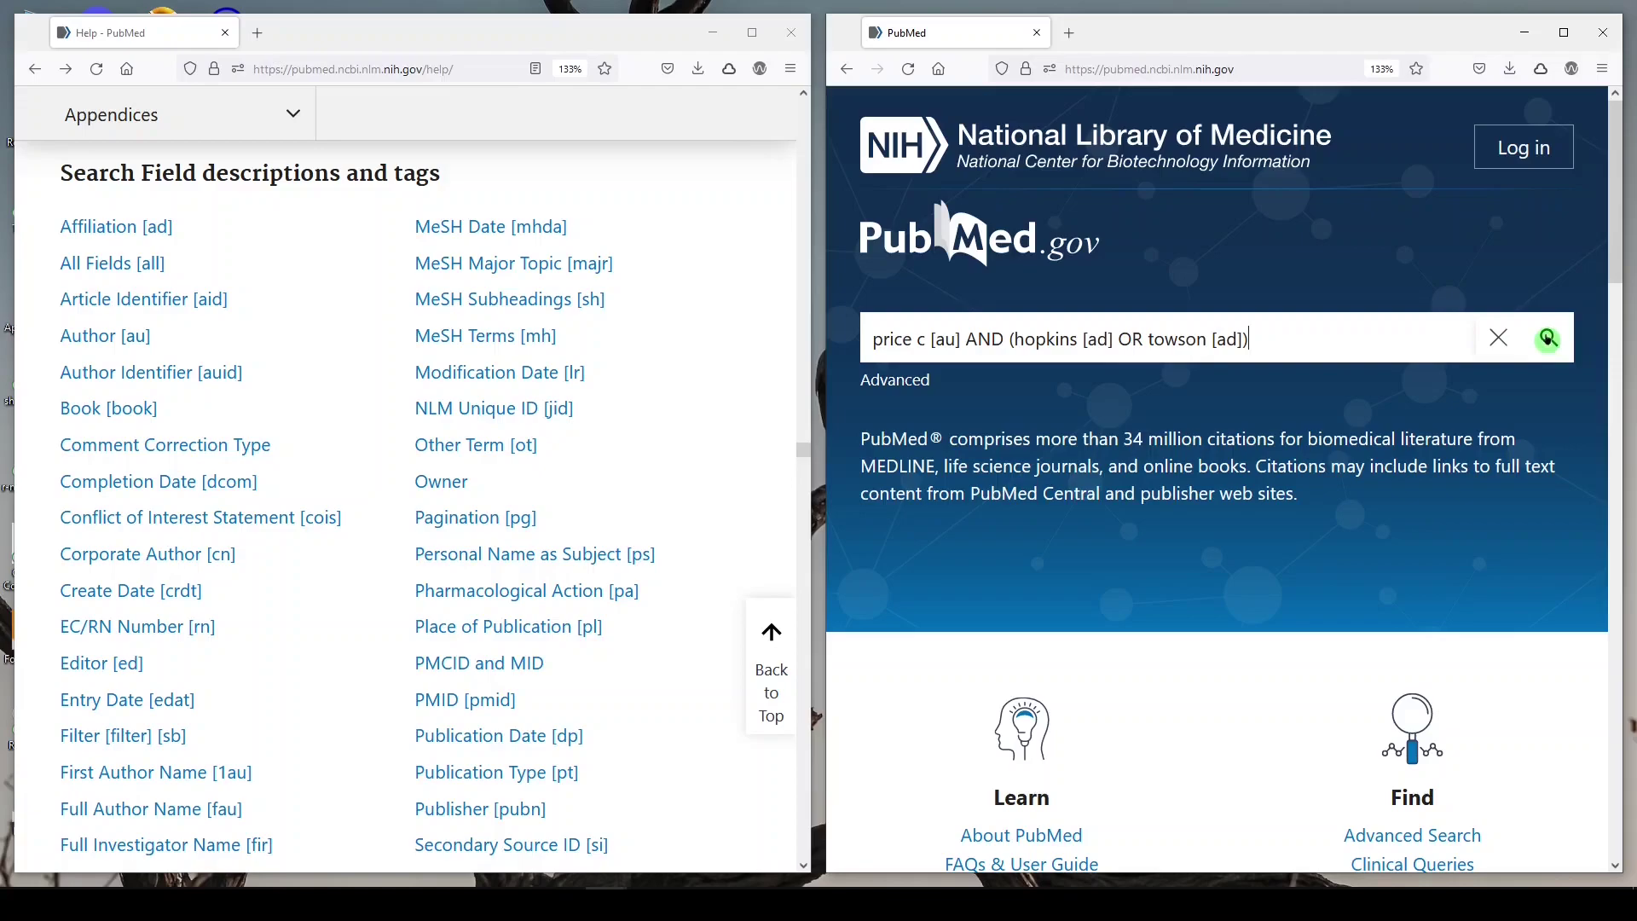
click(1548, 339)
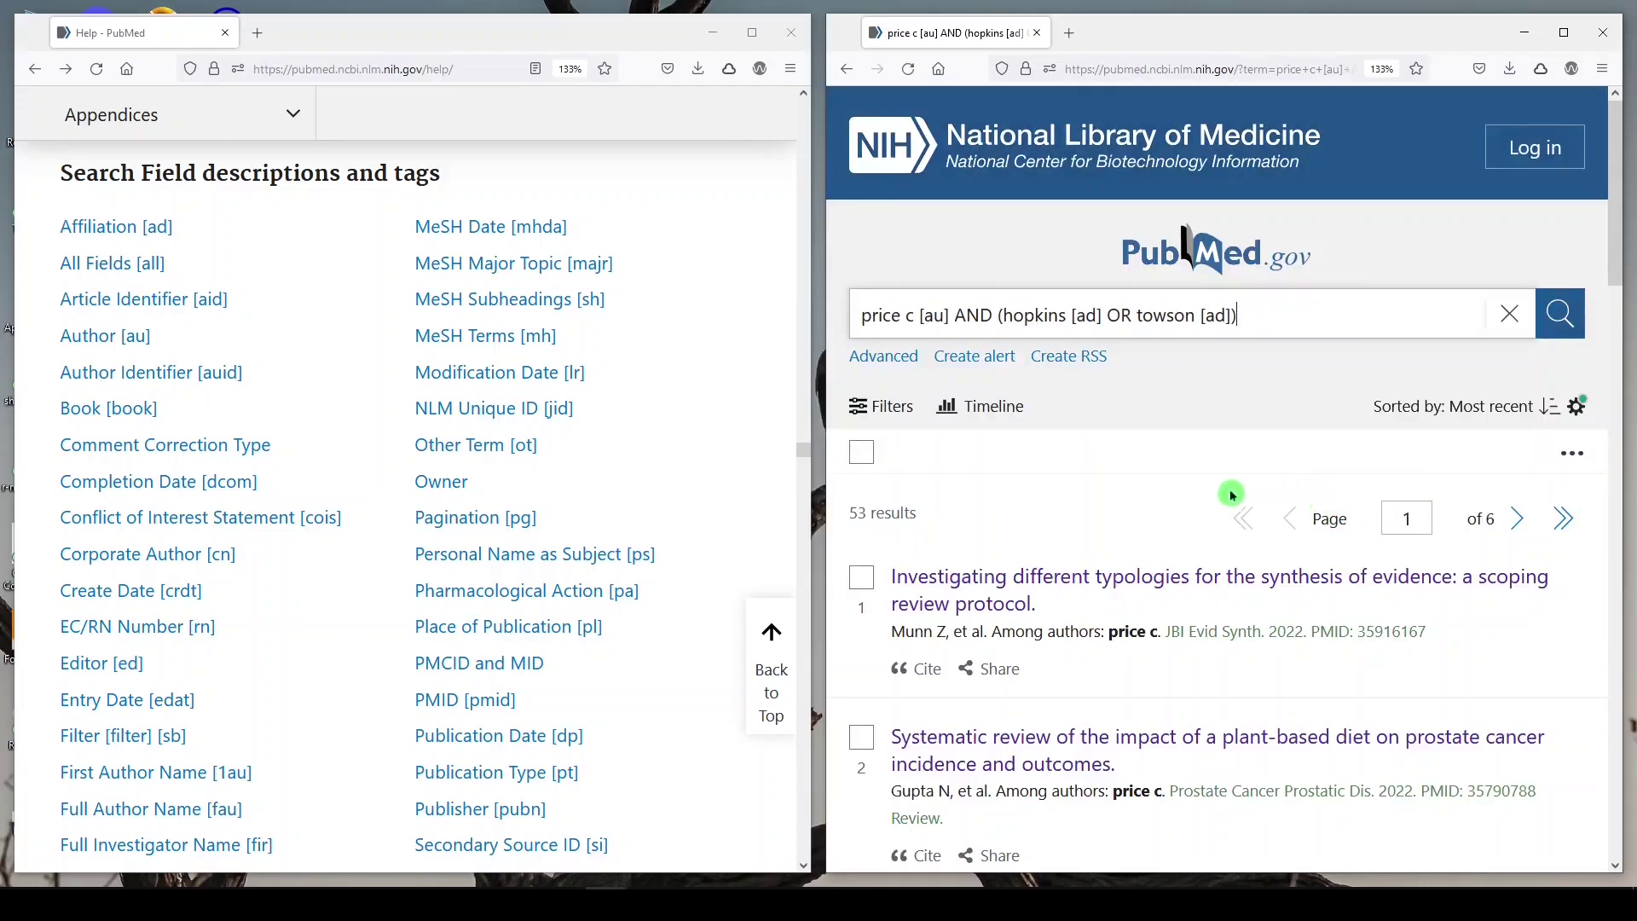
scroll(1228, 503, down, 5)
scroll(1160, 505, down, 3)
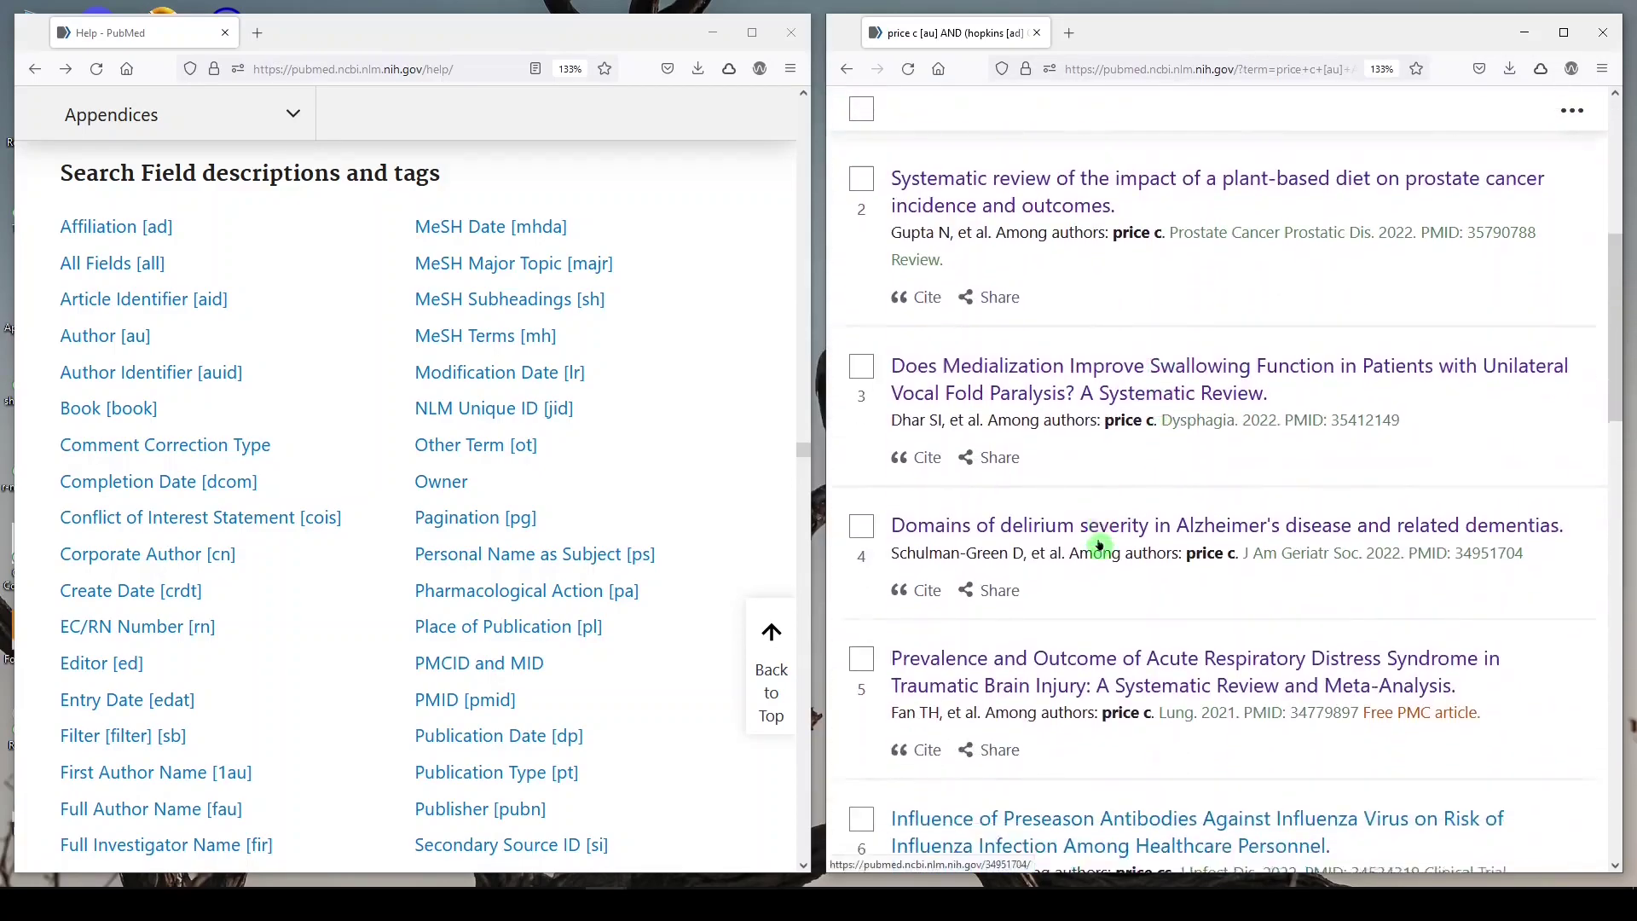
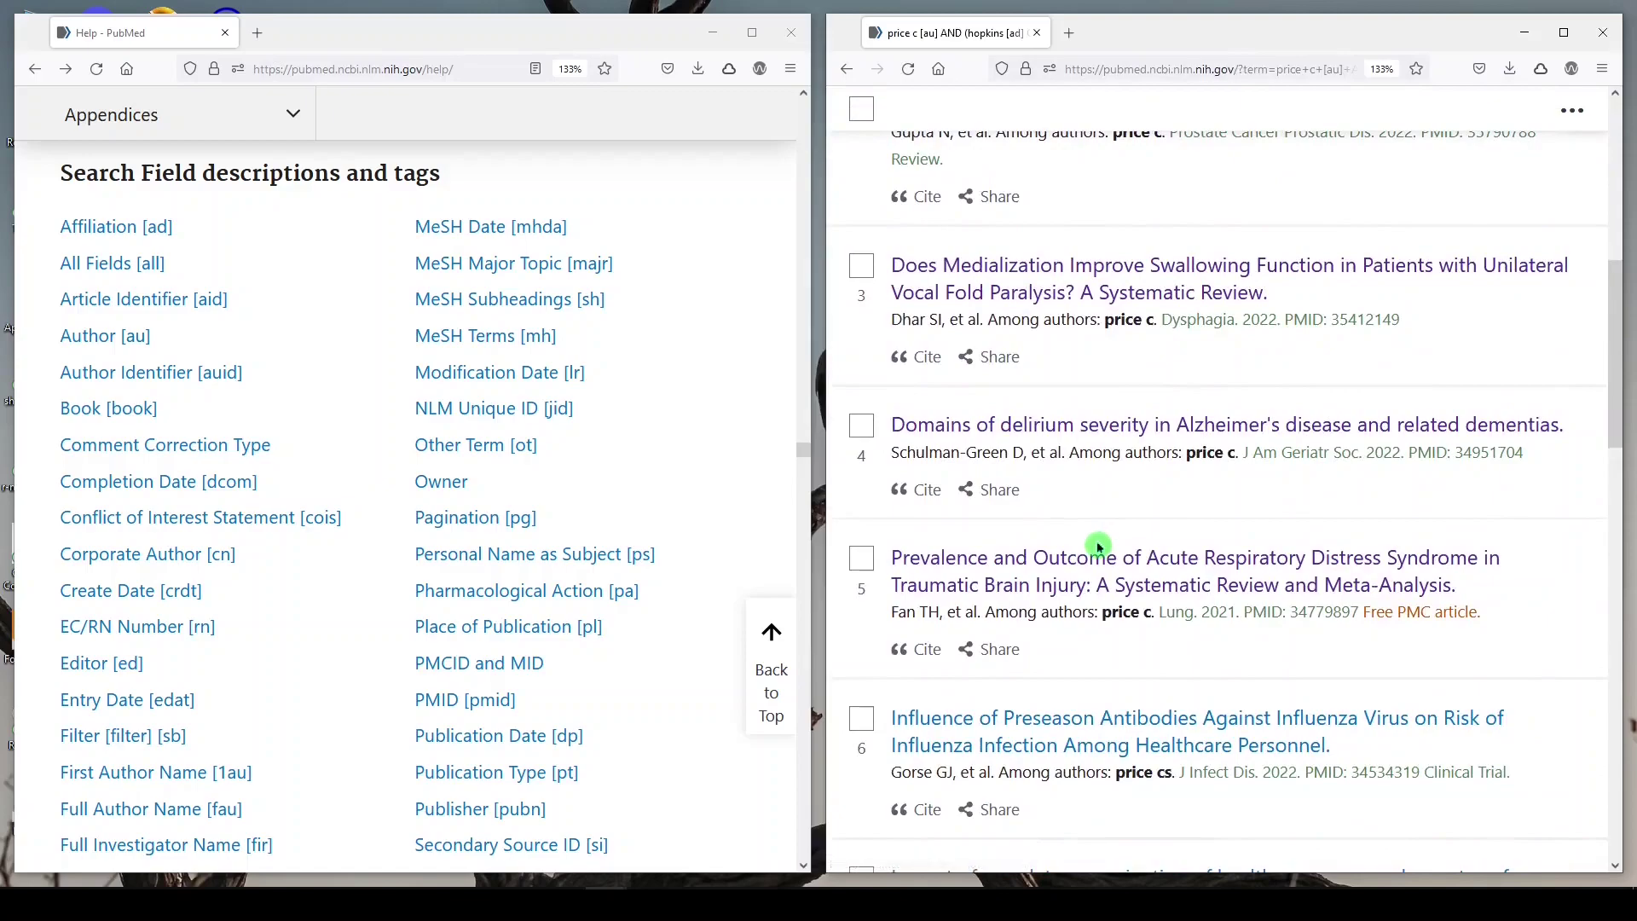
scroll(1138, 508, down, 3)
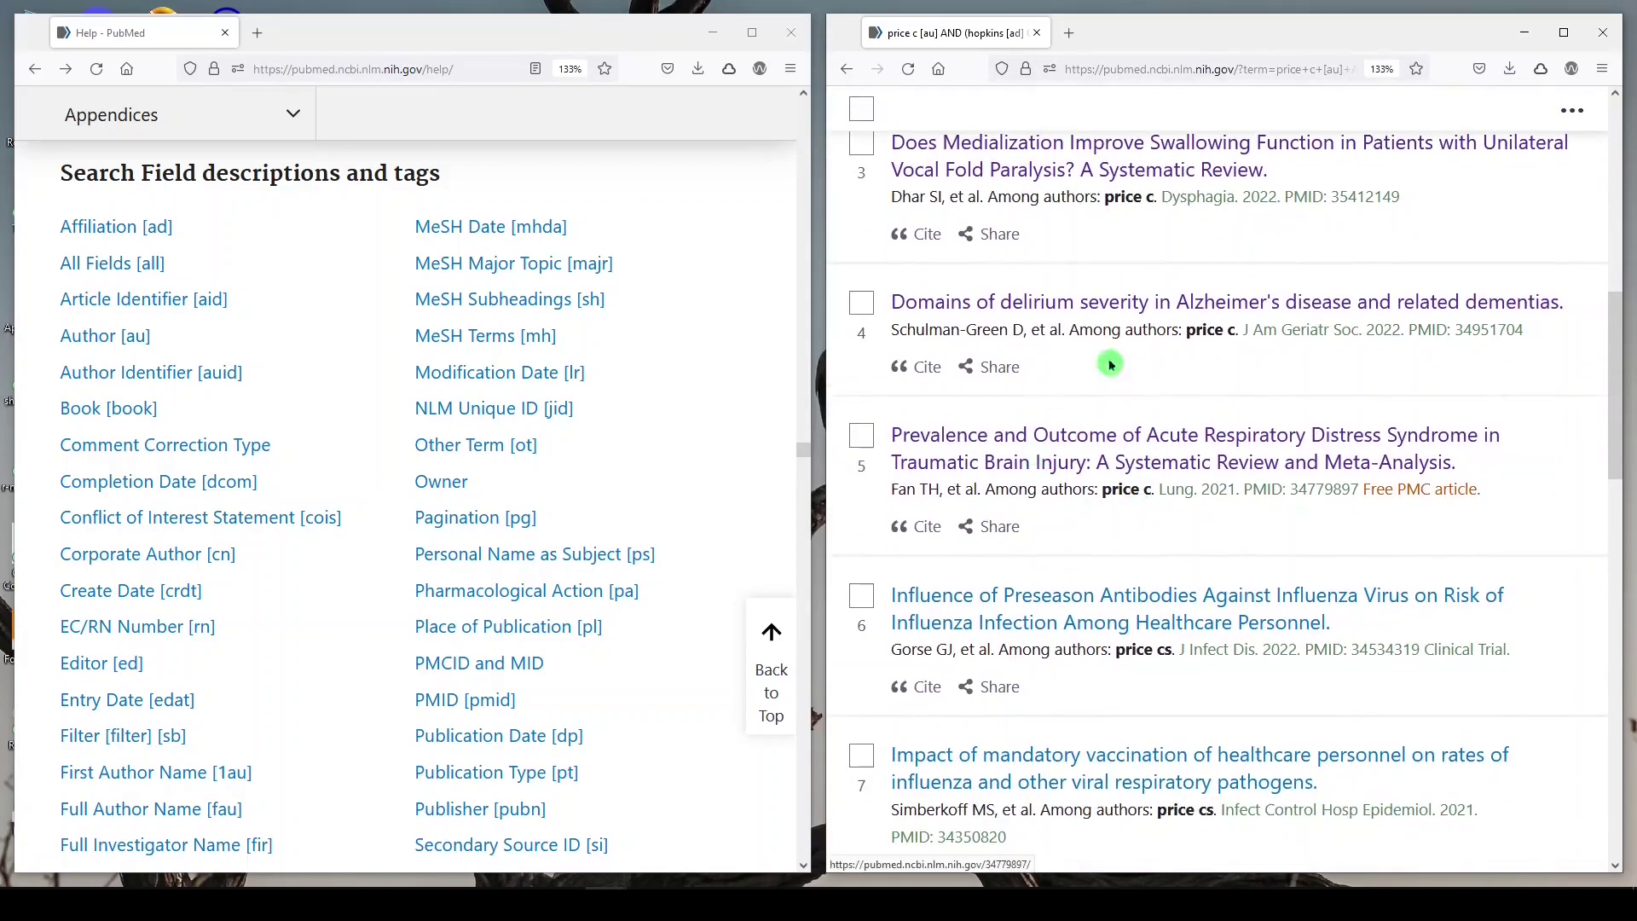
scroll(1186, 507, up, 8)
scroll(1174, 509, up, 1)
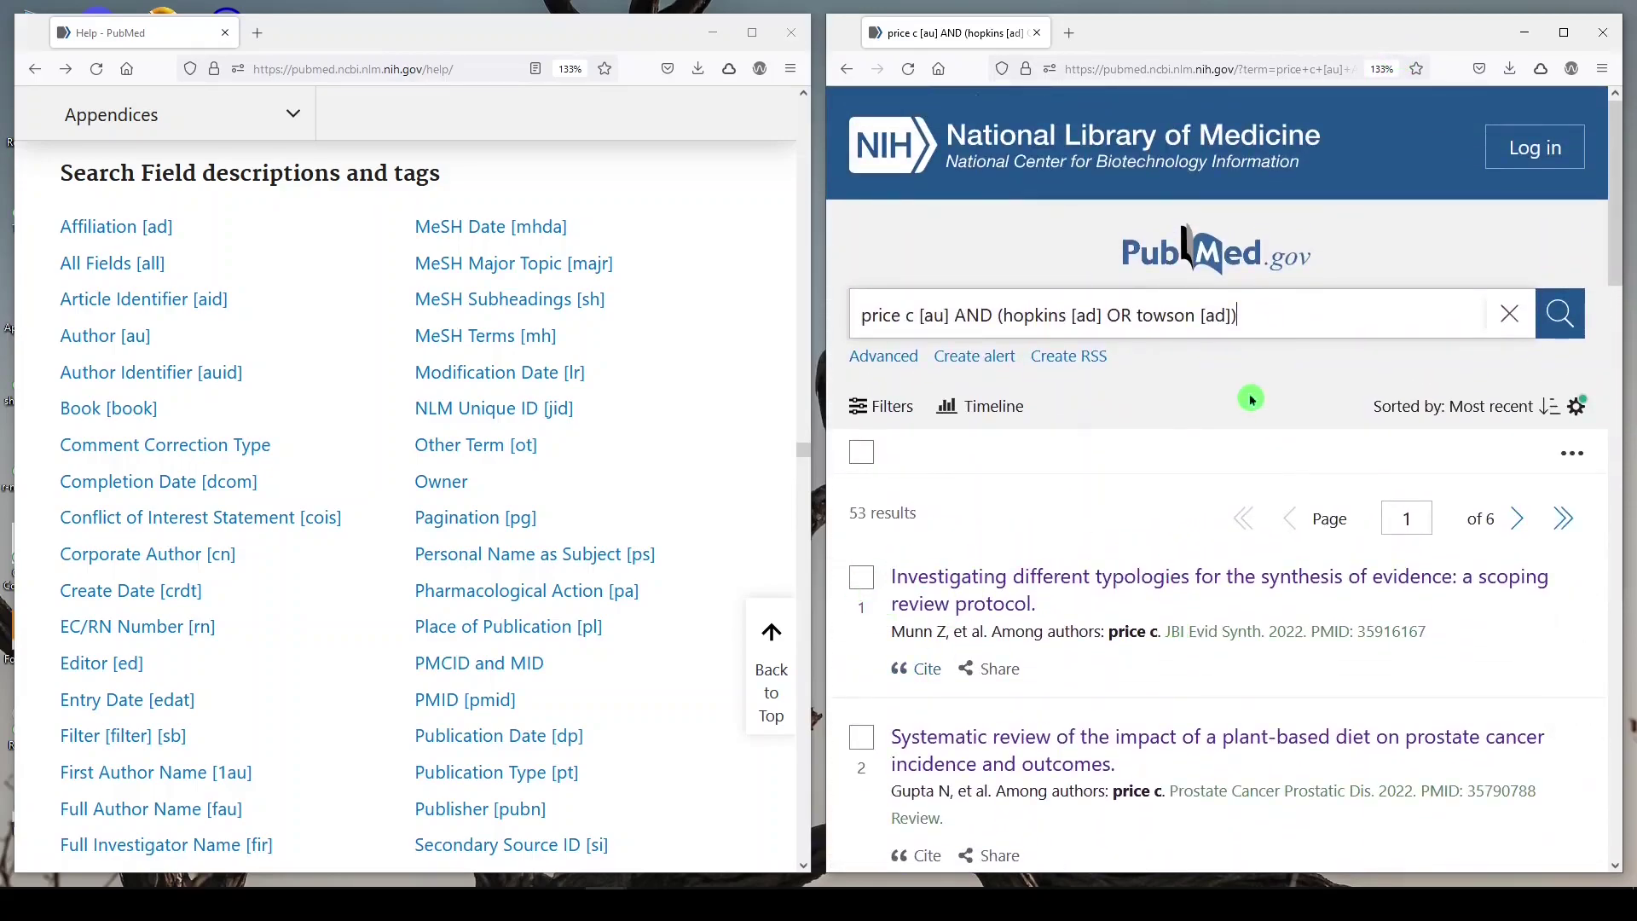
Step: Replace the query with another author's name tagged [au] plus pediatric critical care [ti], run it and look through the results
click(1510, 315)
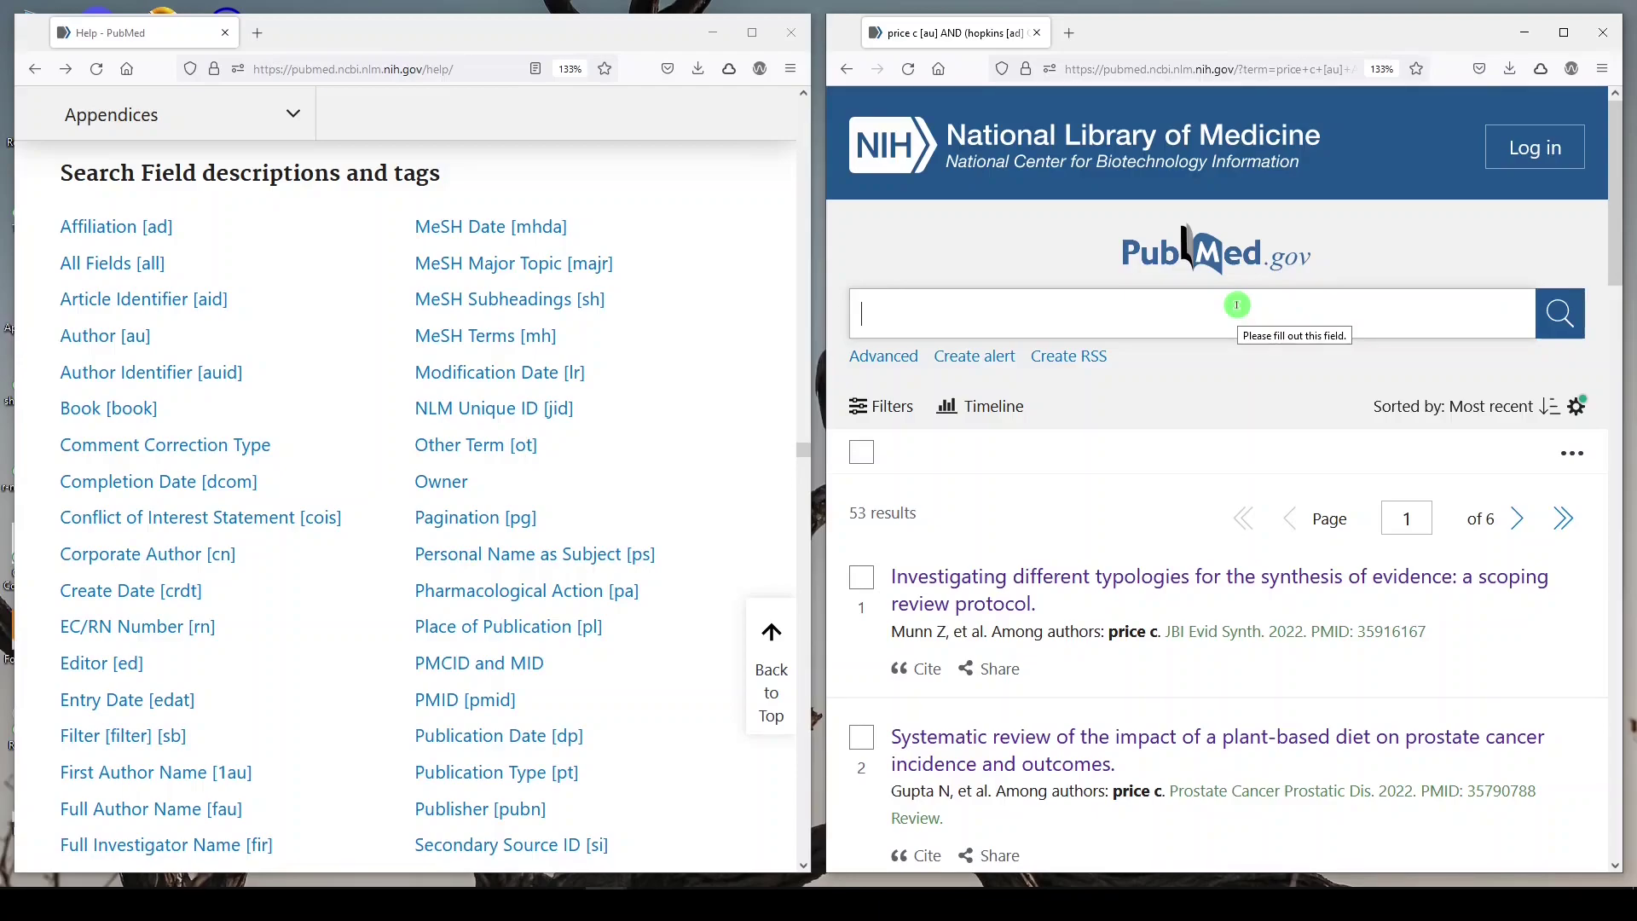
text(c)
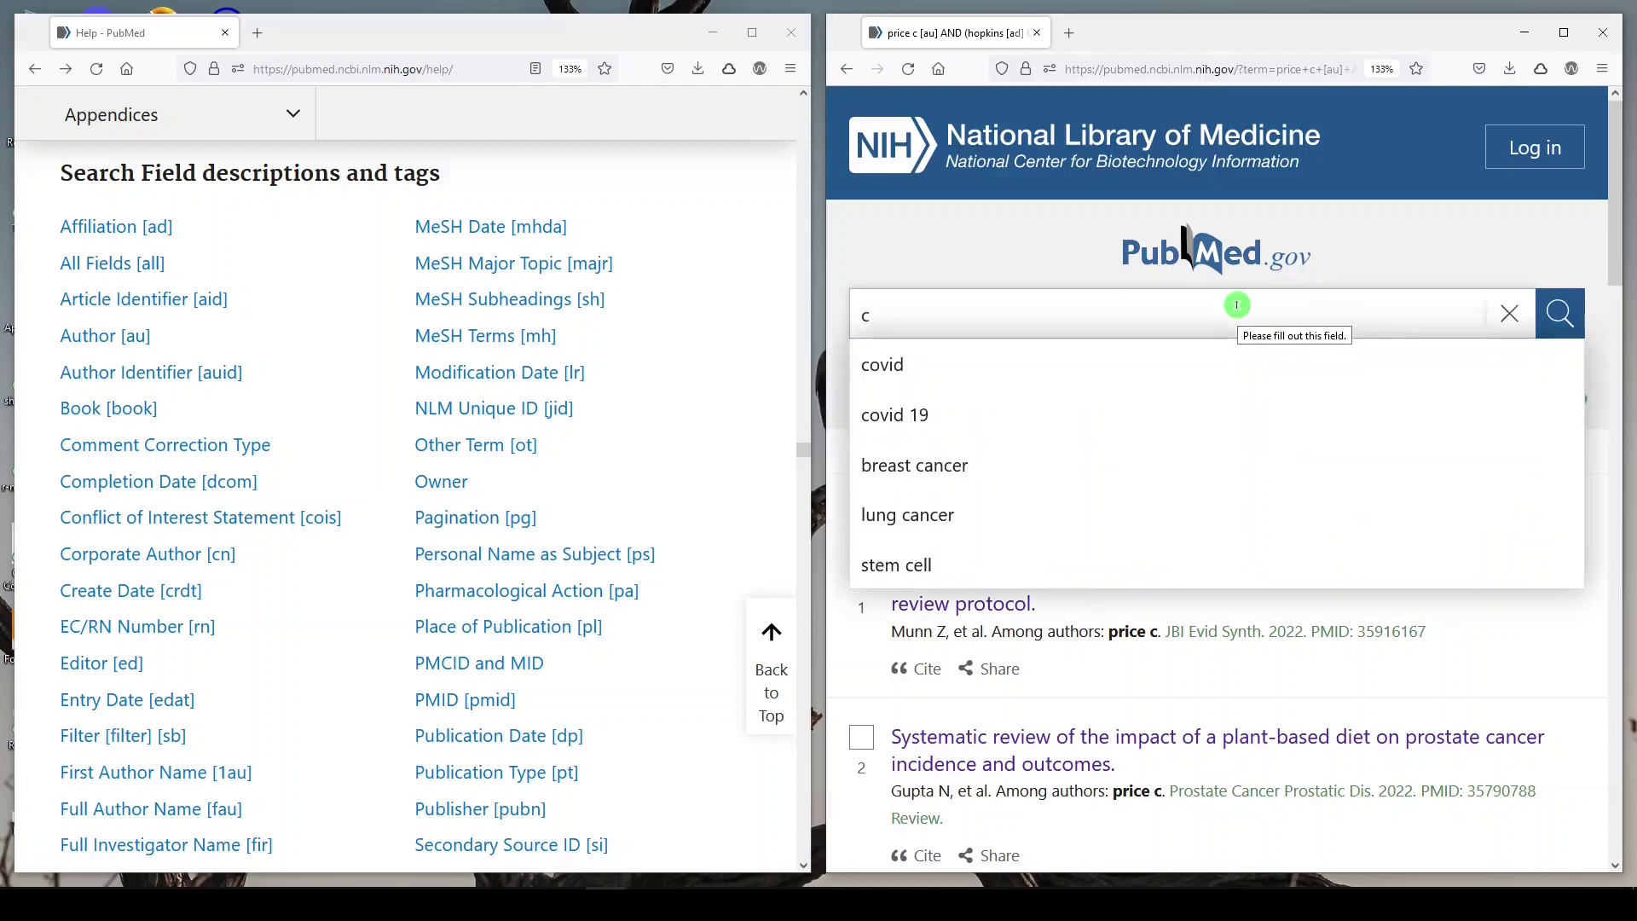
text(hoong k [au] ped)
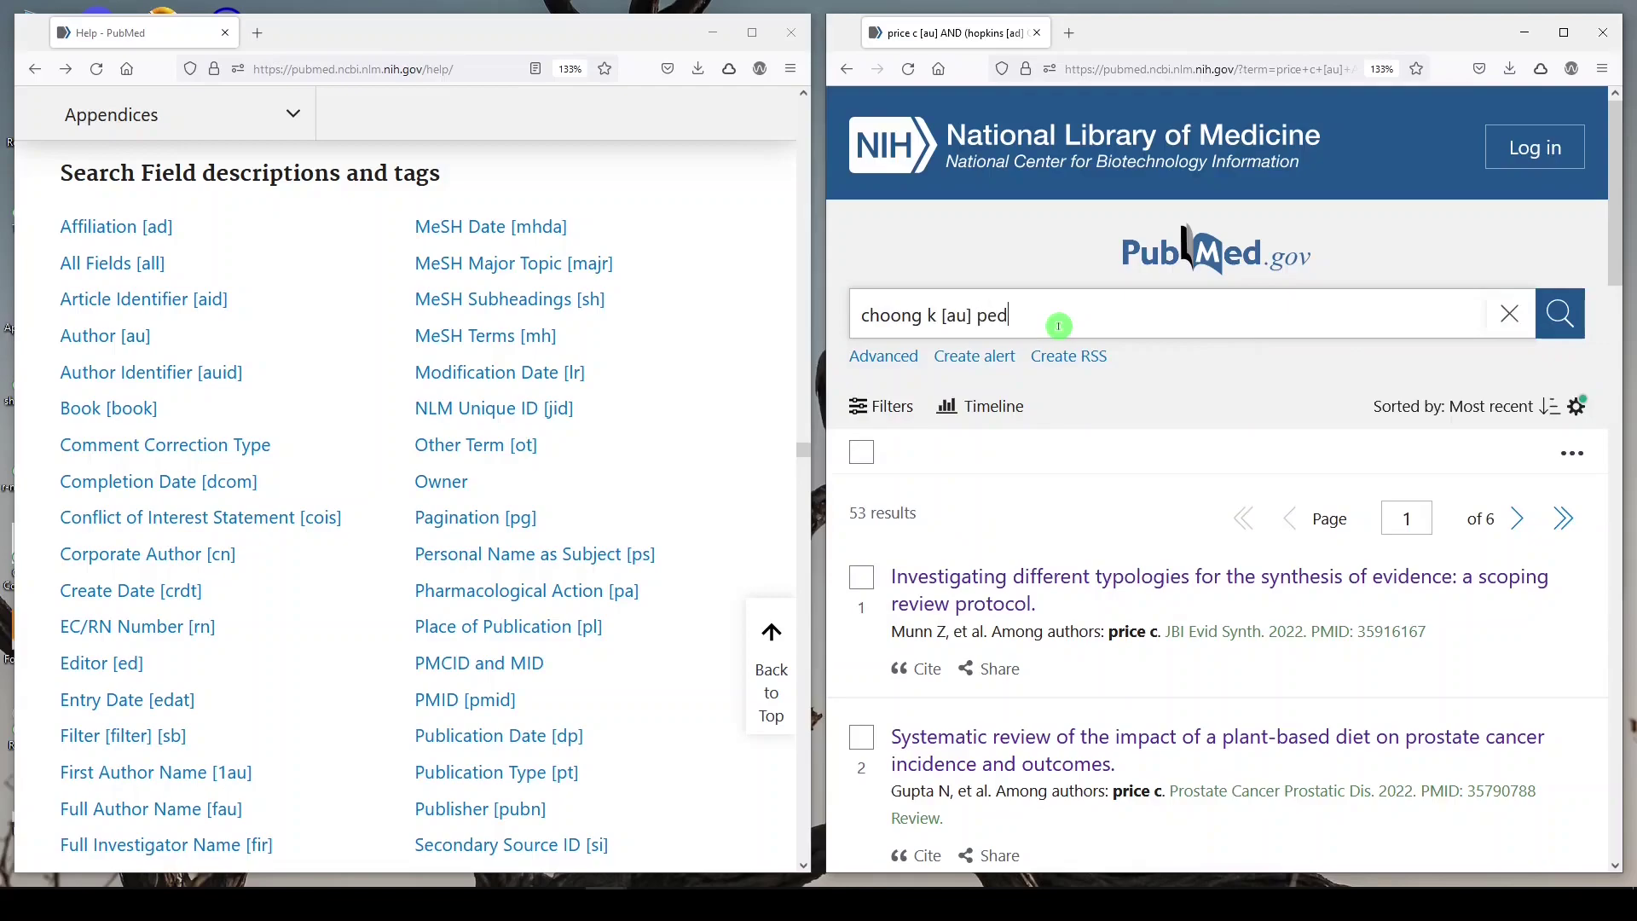
text(iatric critical care [ti)
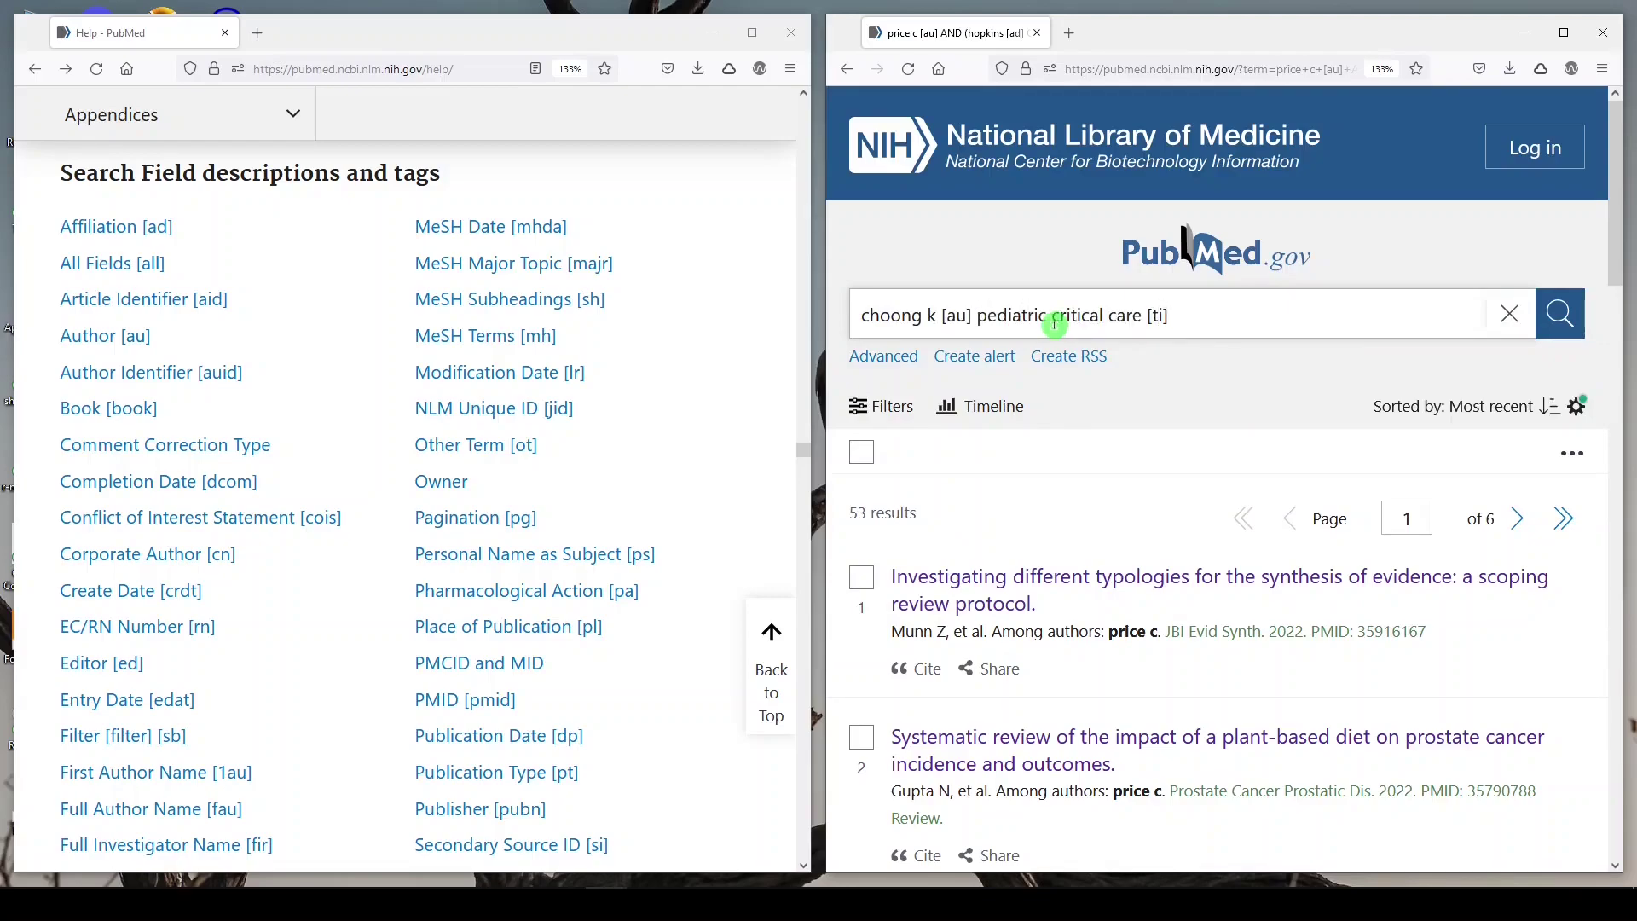
scroll(657, 512, down, 3)
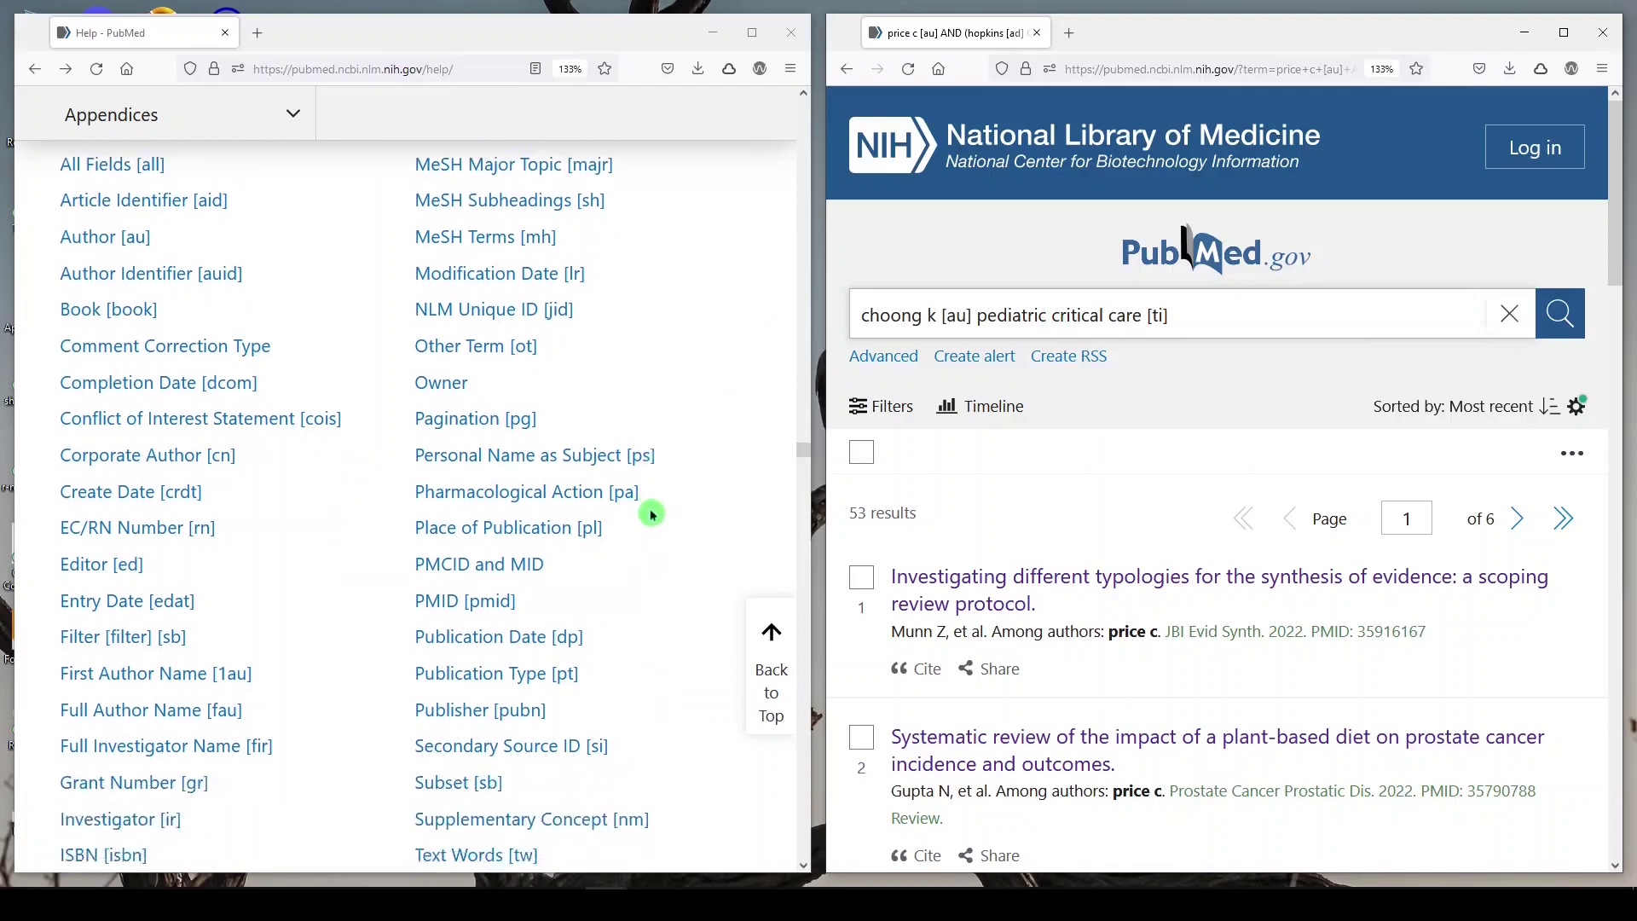
scroll(608, 570, down, 2)
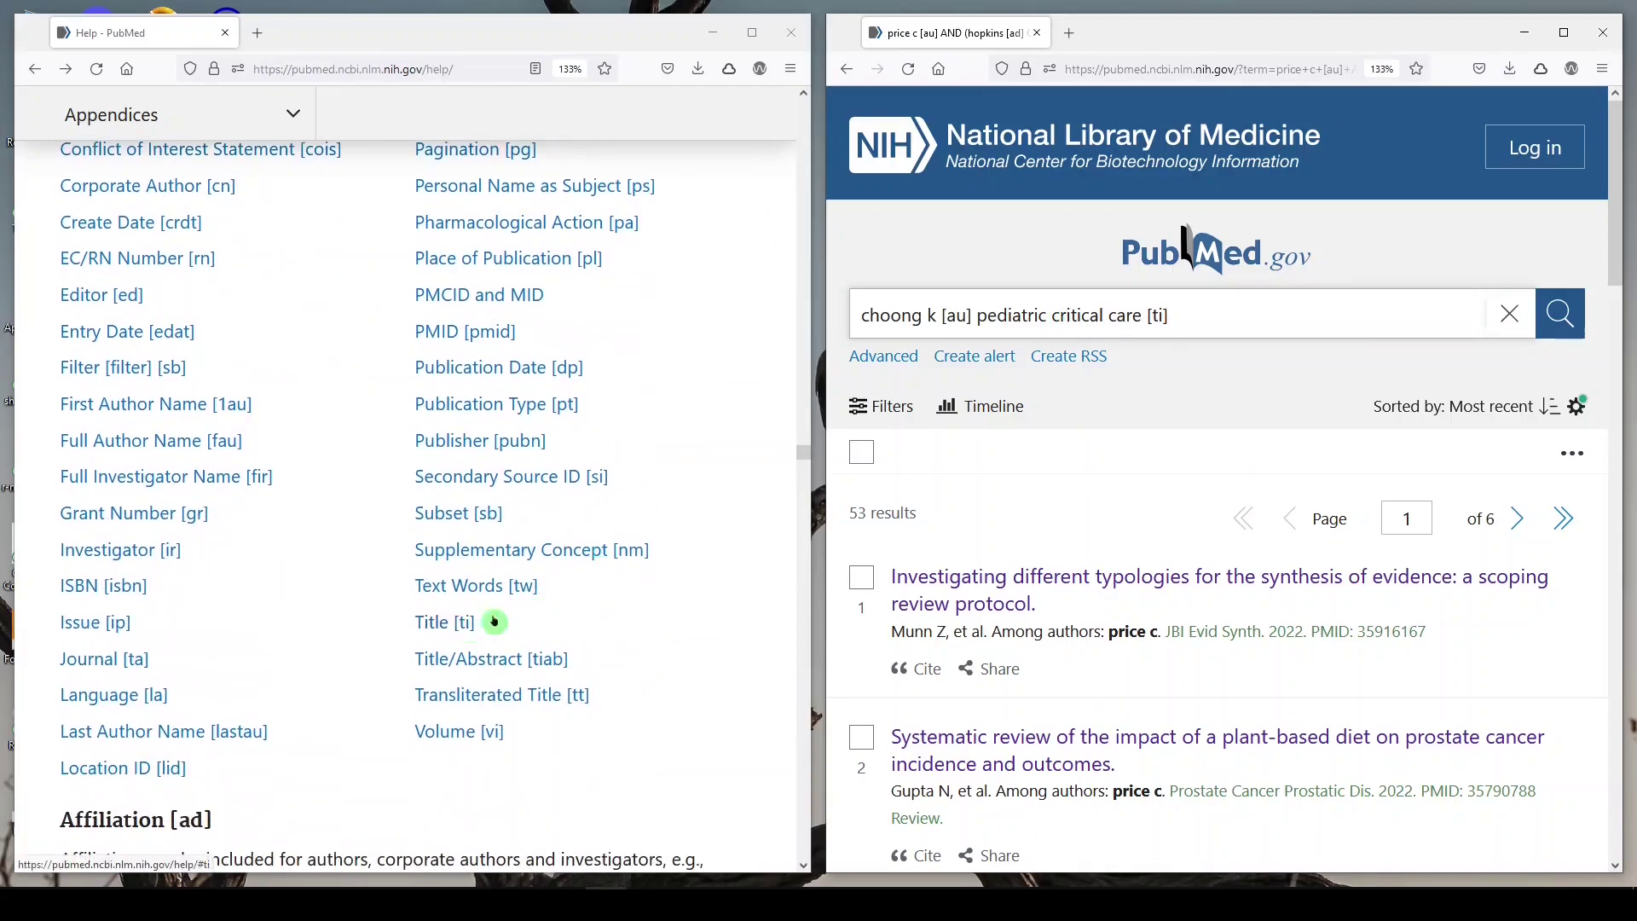
click(1560, 324)
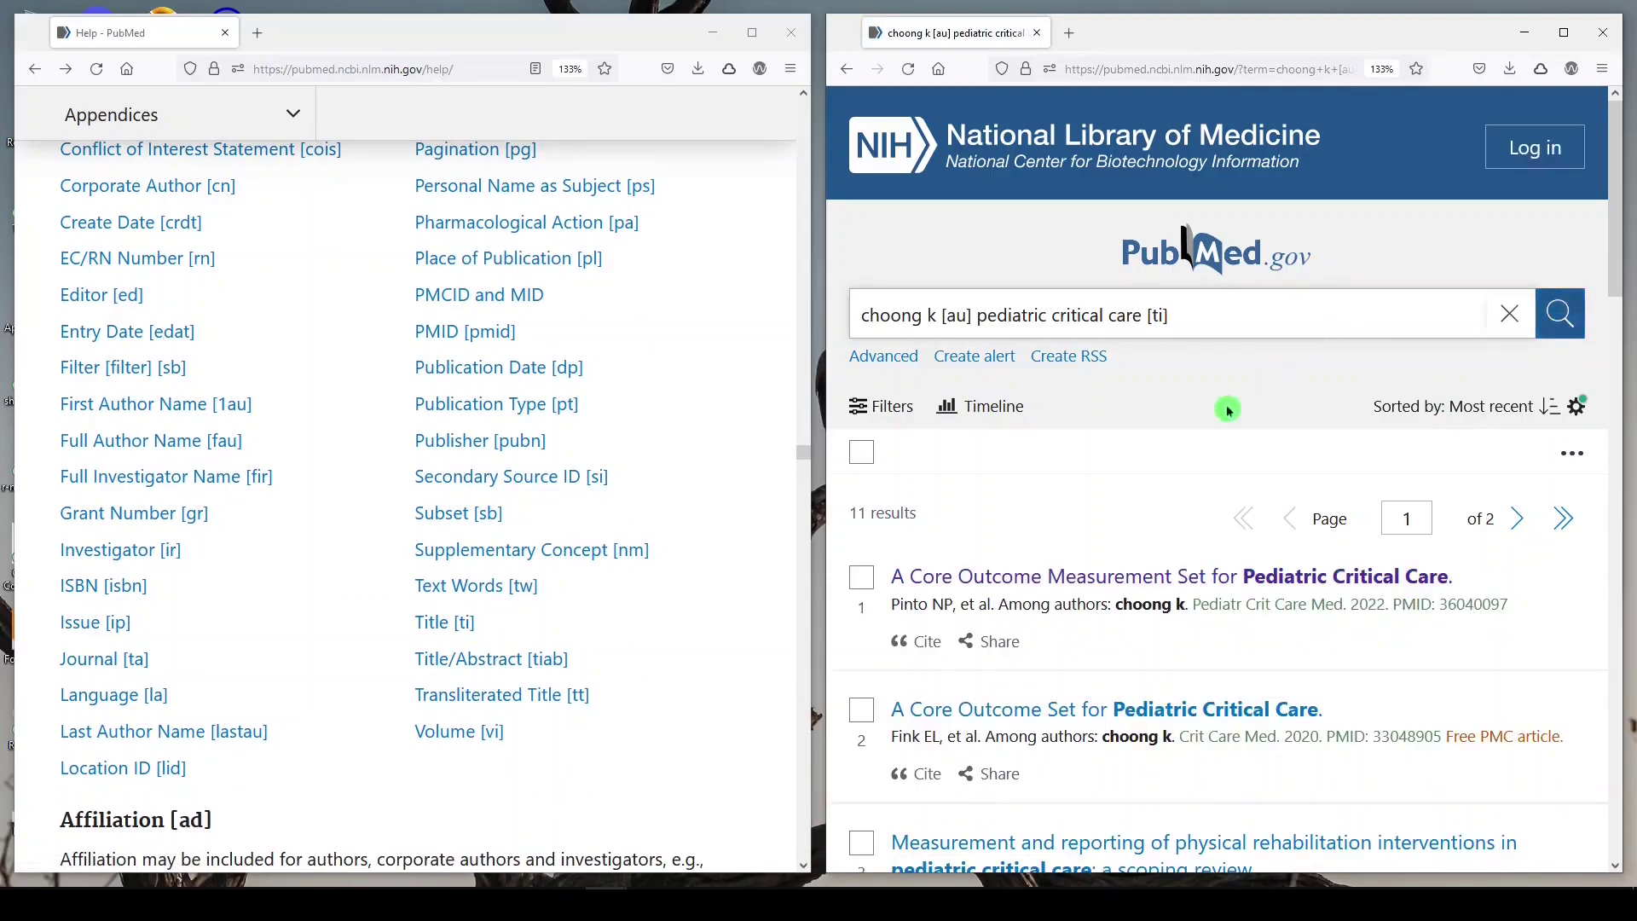
scroll(1228, 408, down, 6)
scroll(1201, 483, down, 2)
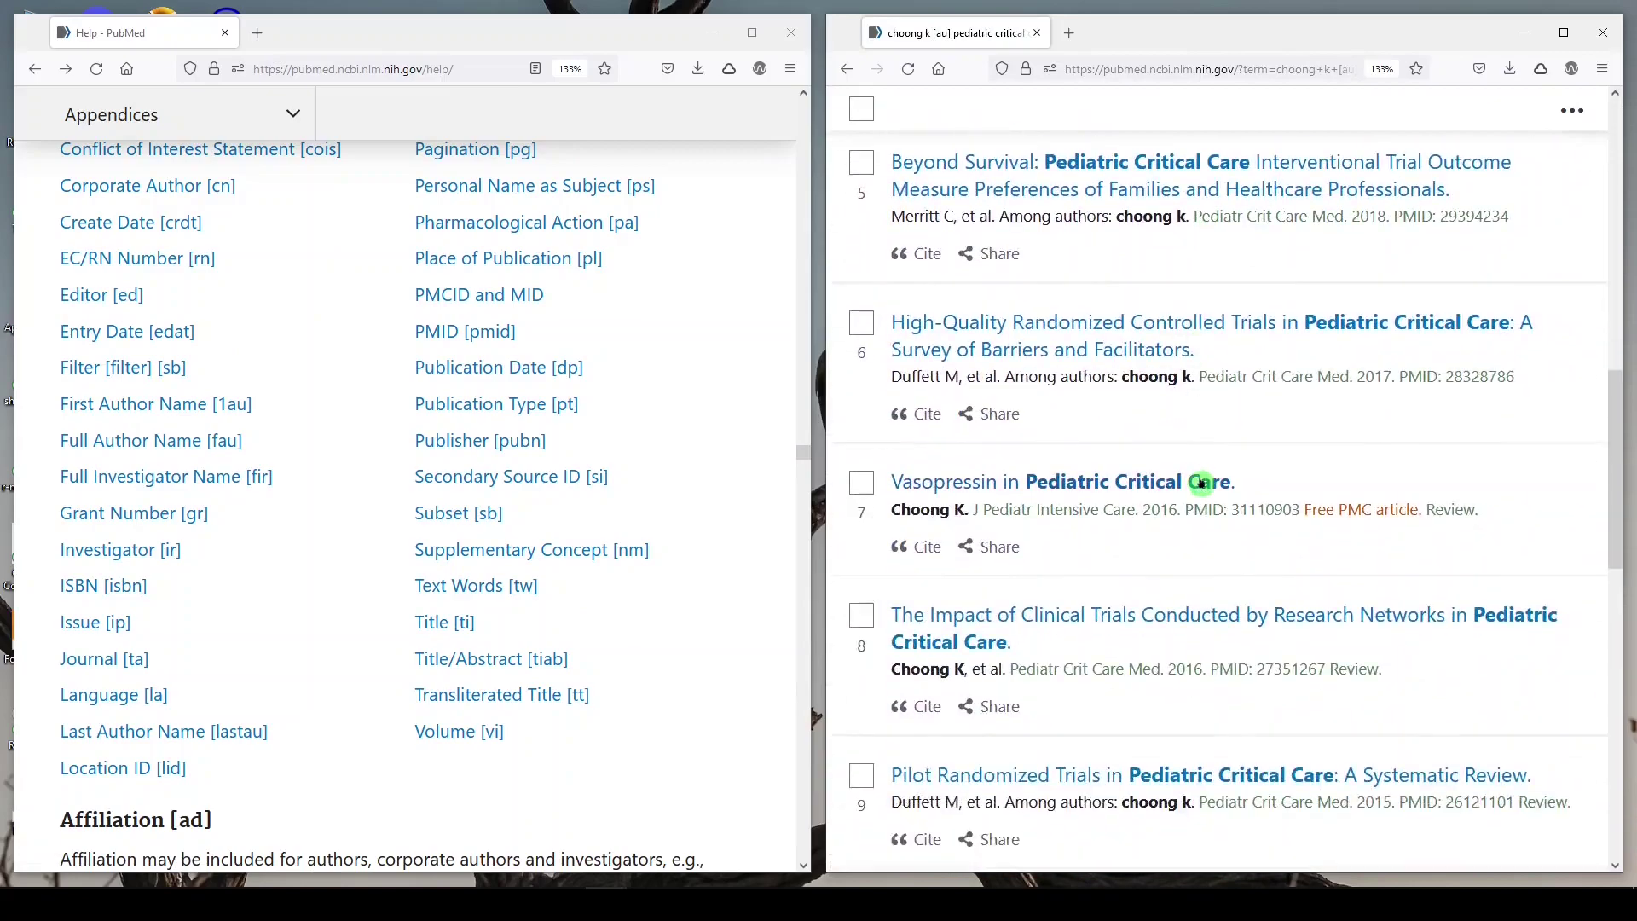
scroll(1200, 485, up, 8)
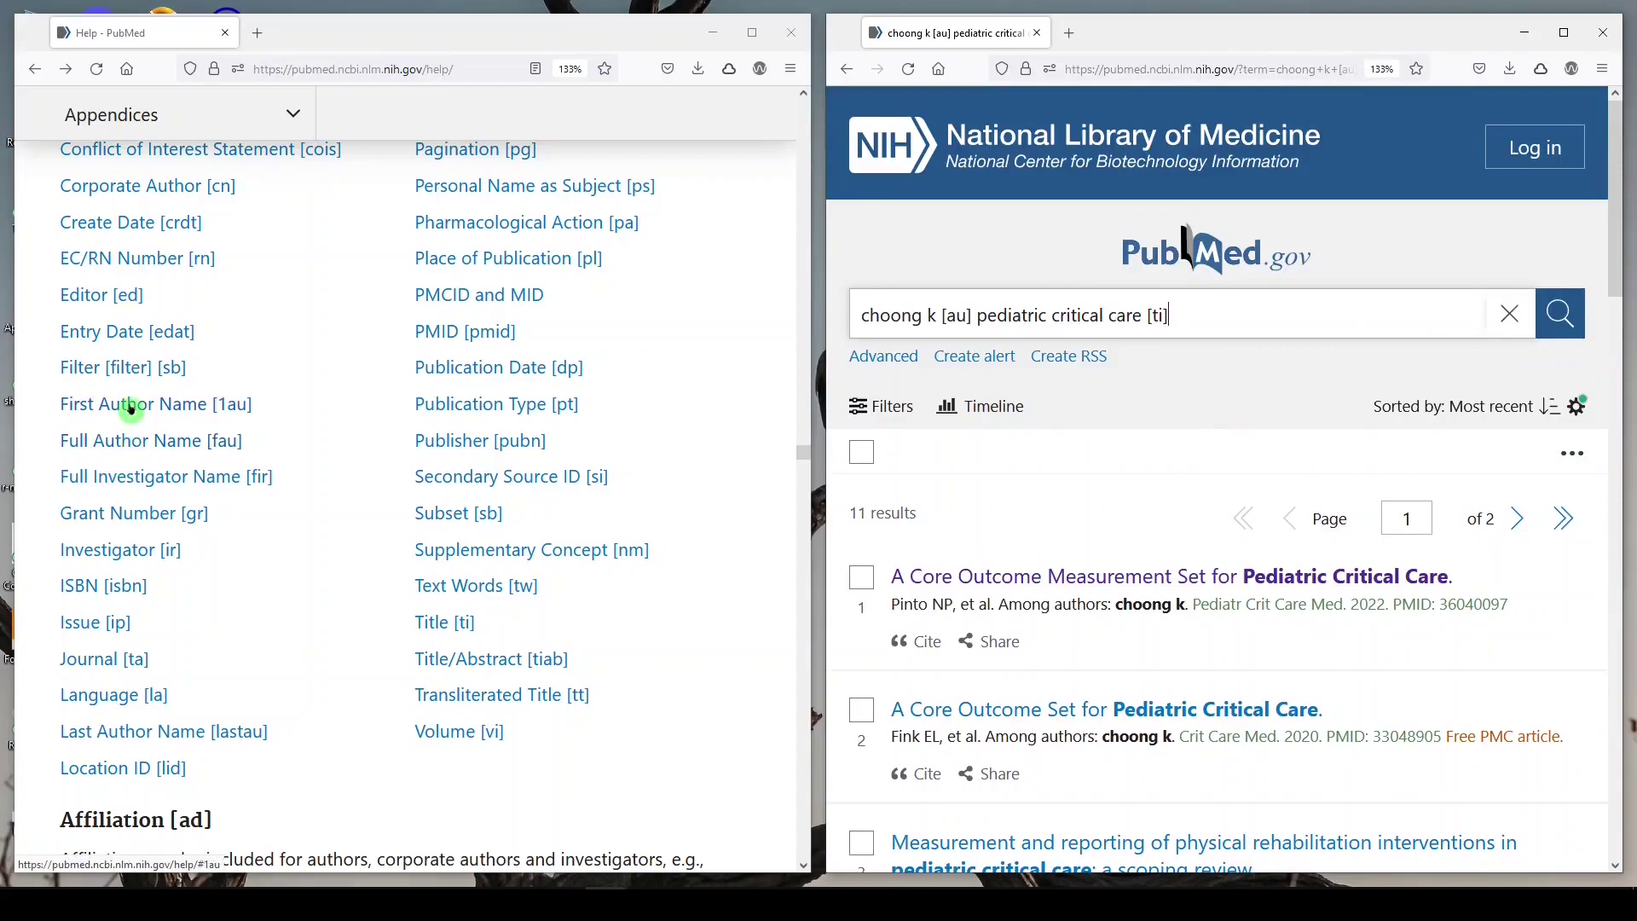
Step: Run a new search for a first author's name tagged [1au] plus scoping [ti], and look through the results
click(1510, 314)
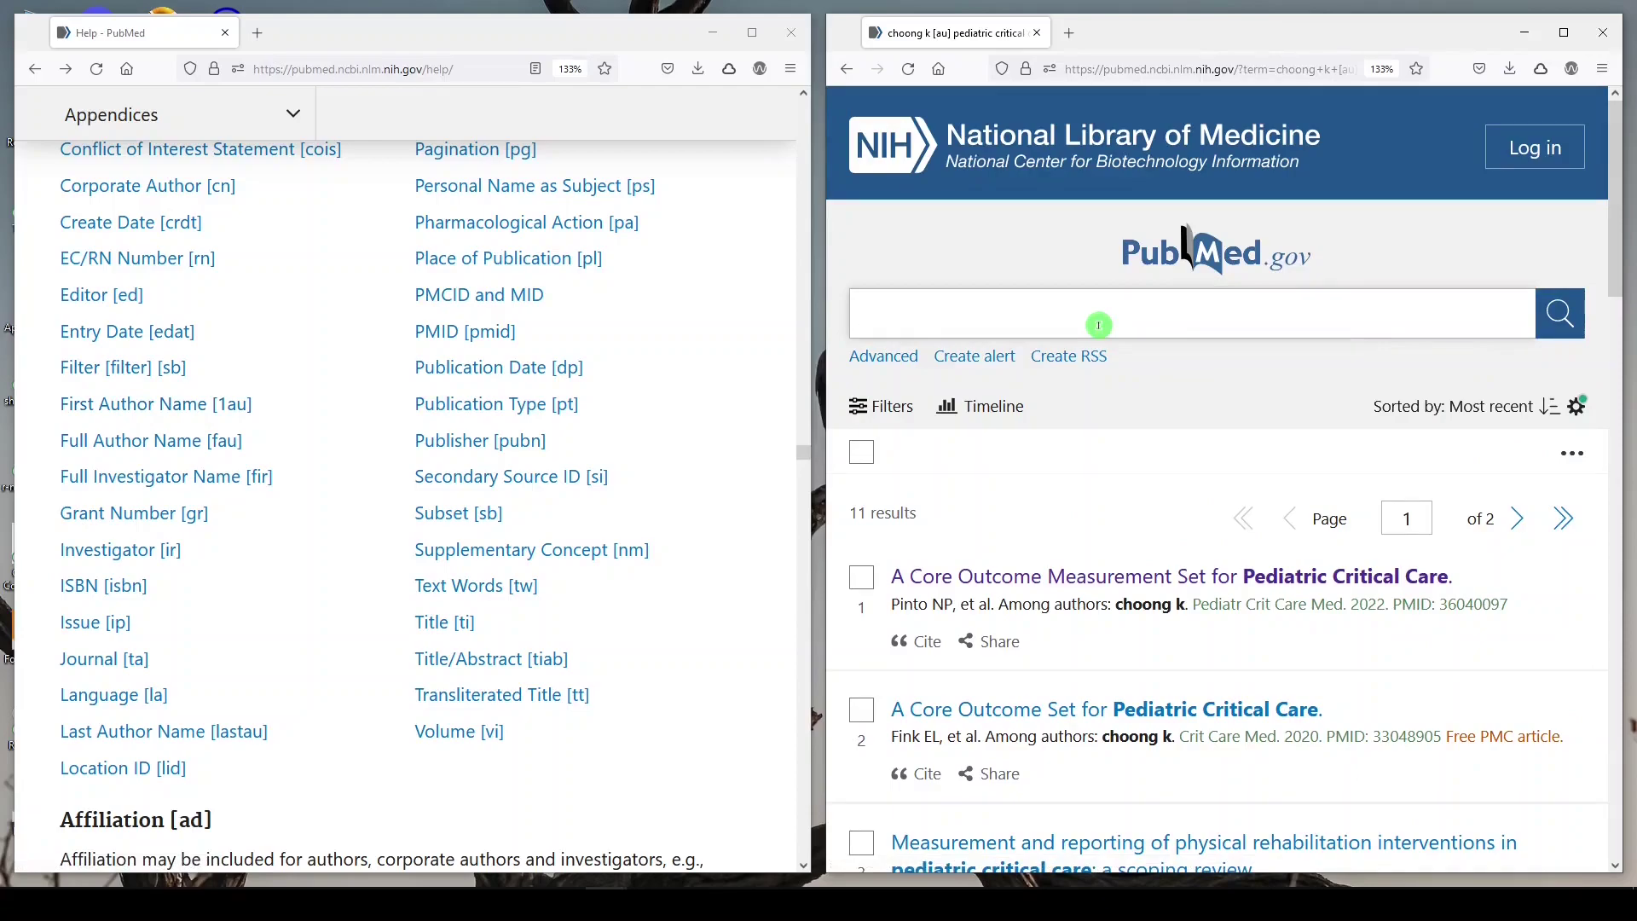
text(munn z [1au] scoping [ti)
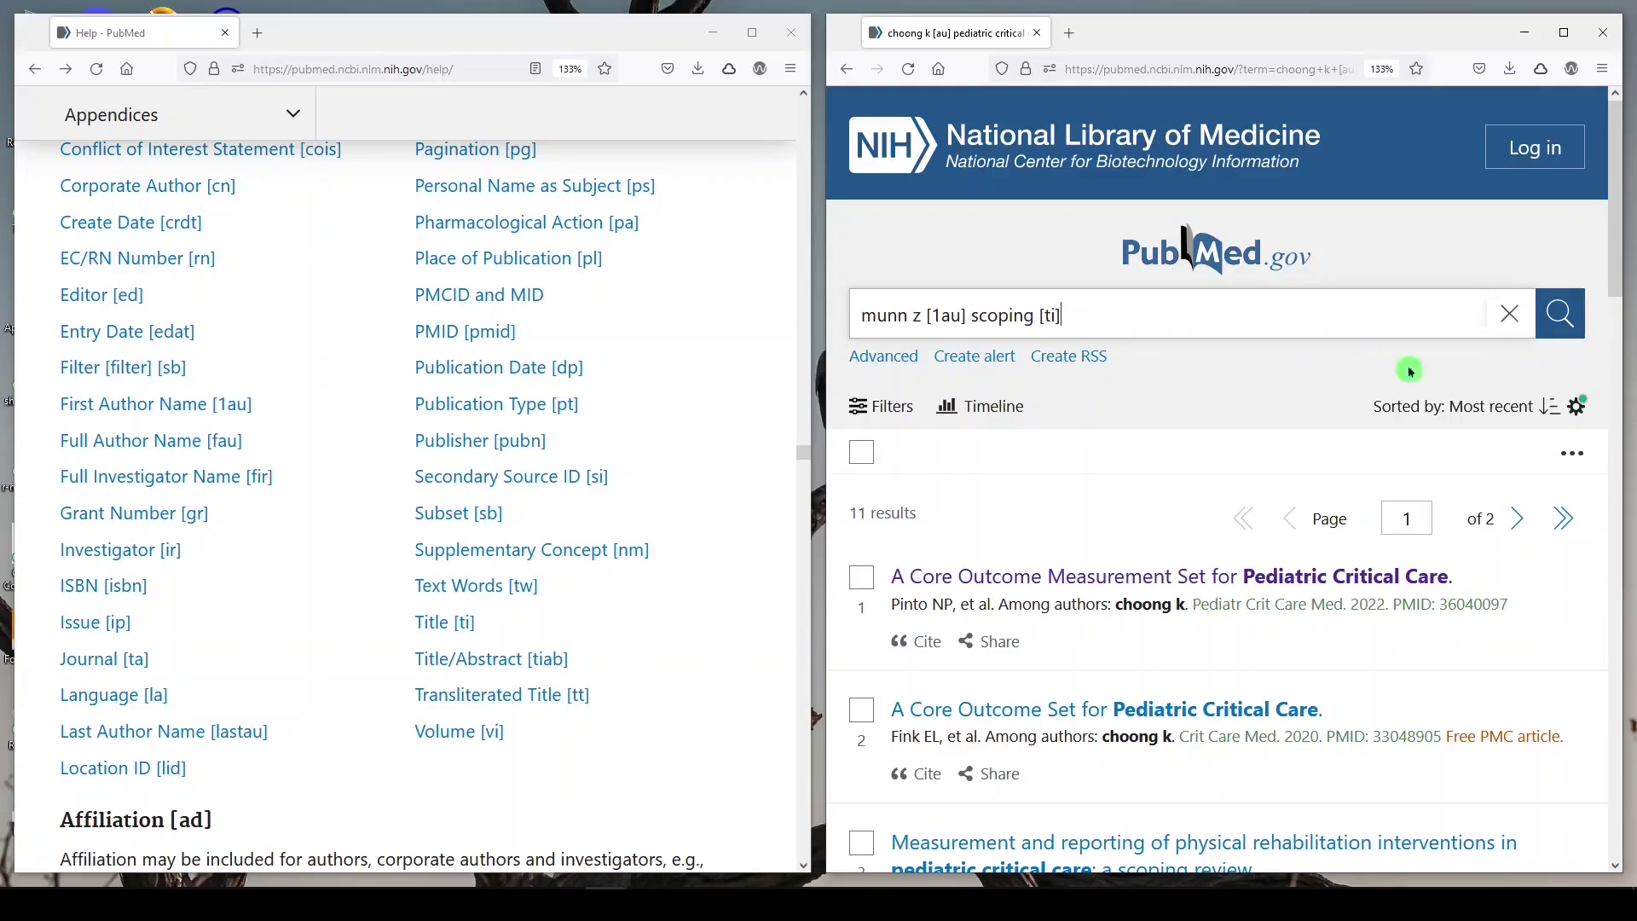
click(1565, 323)
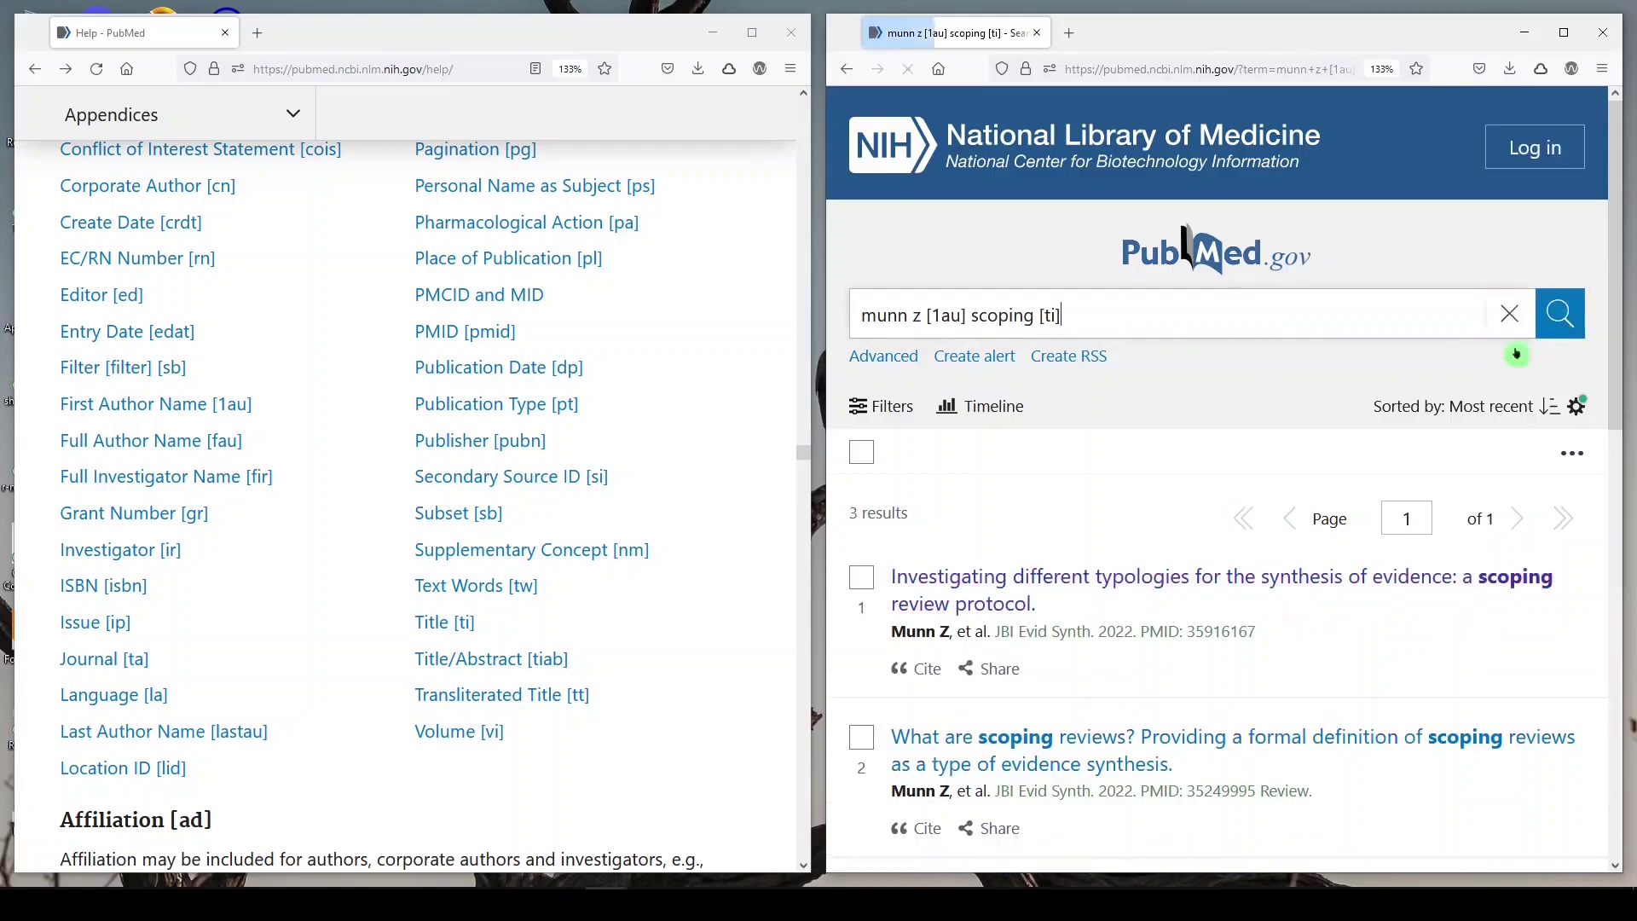
scroll(1378, 523, down, 3)
scroll(1172, 446, down, 3)
scroll(1175, 455, up, 3)
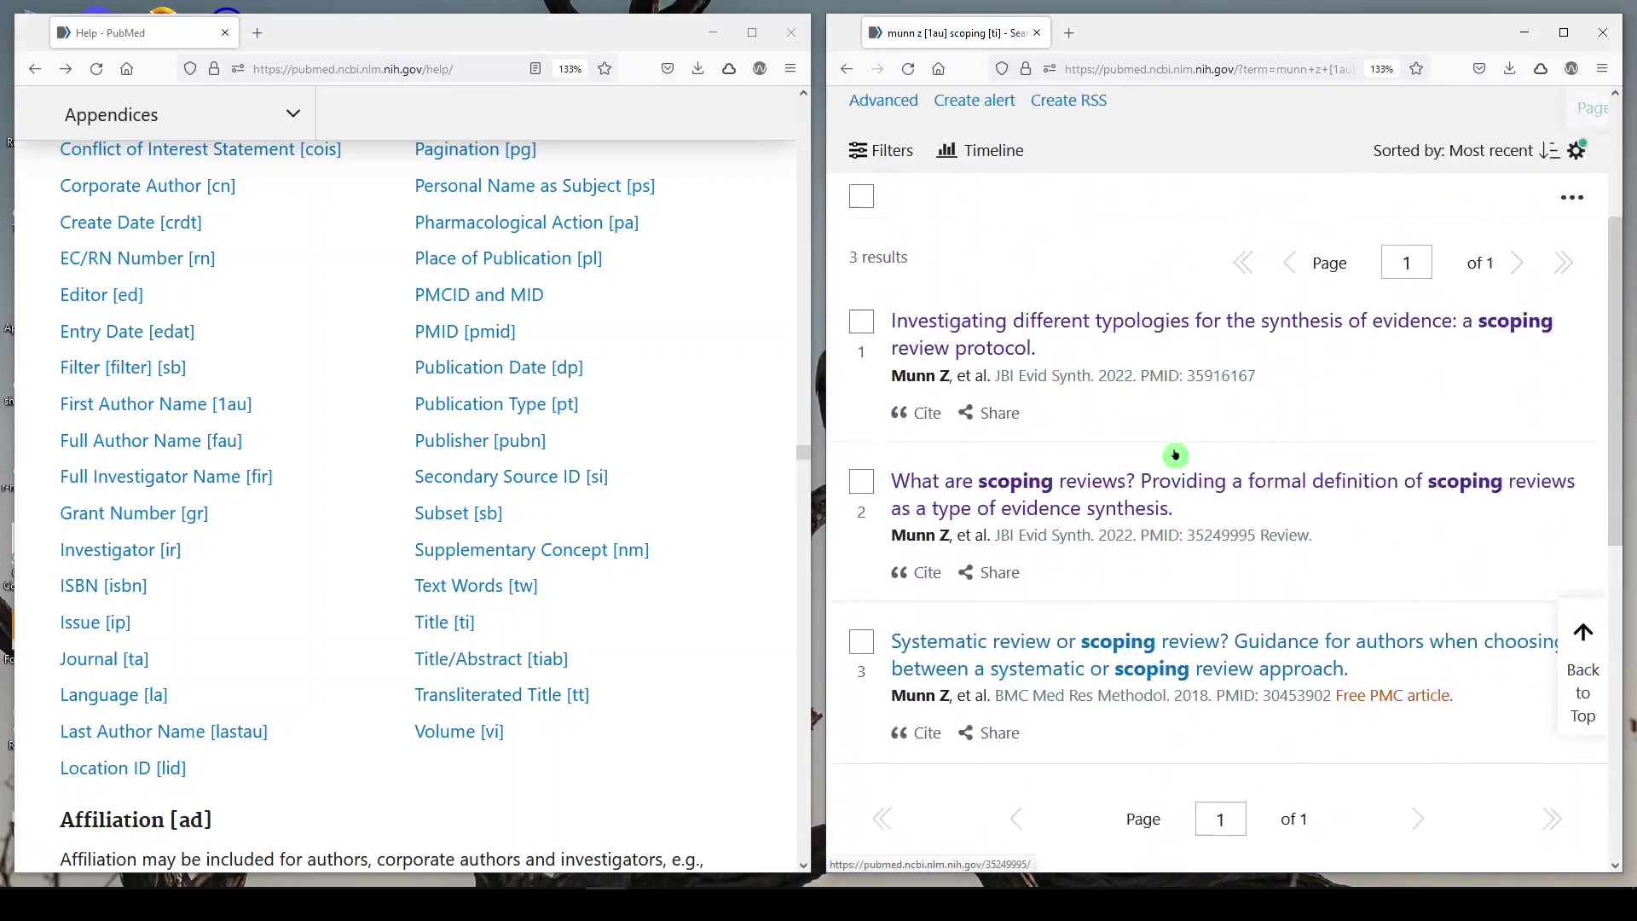
Step: Check the journal tag in the help list and replace the query with a search for jama [ta]
scroll(134, 335, down, 3)
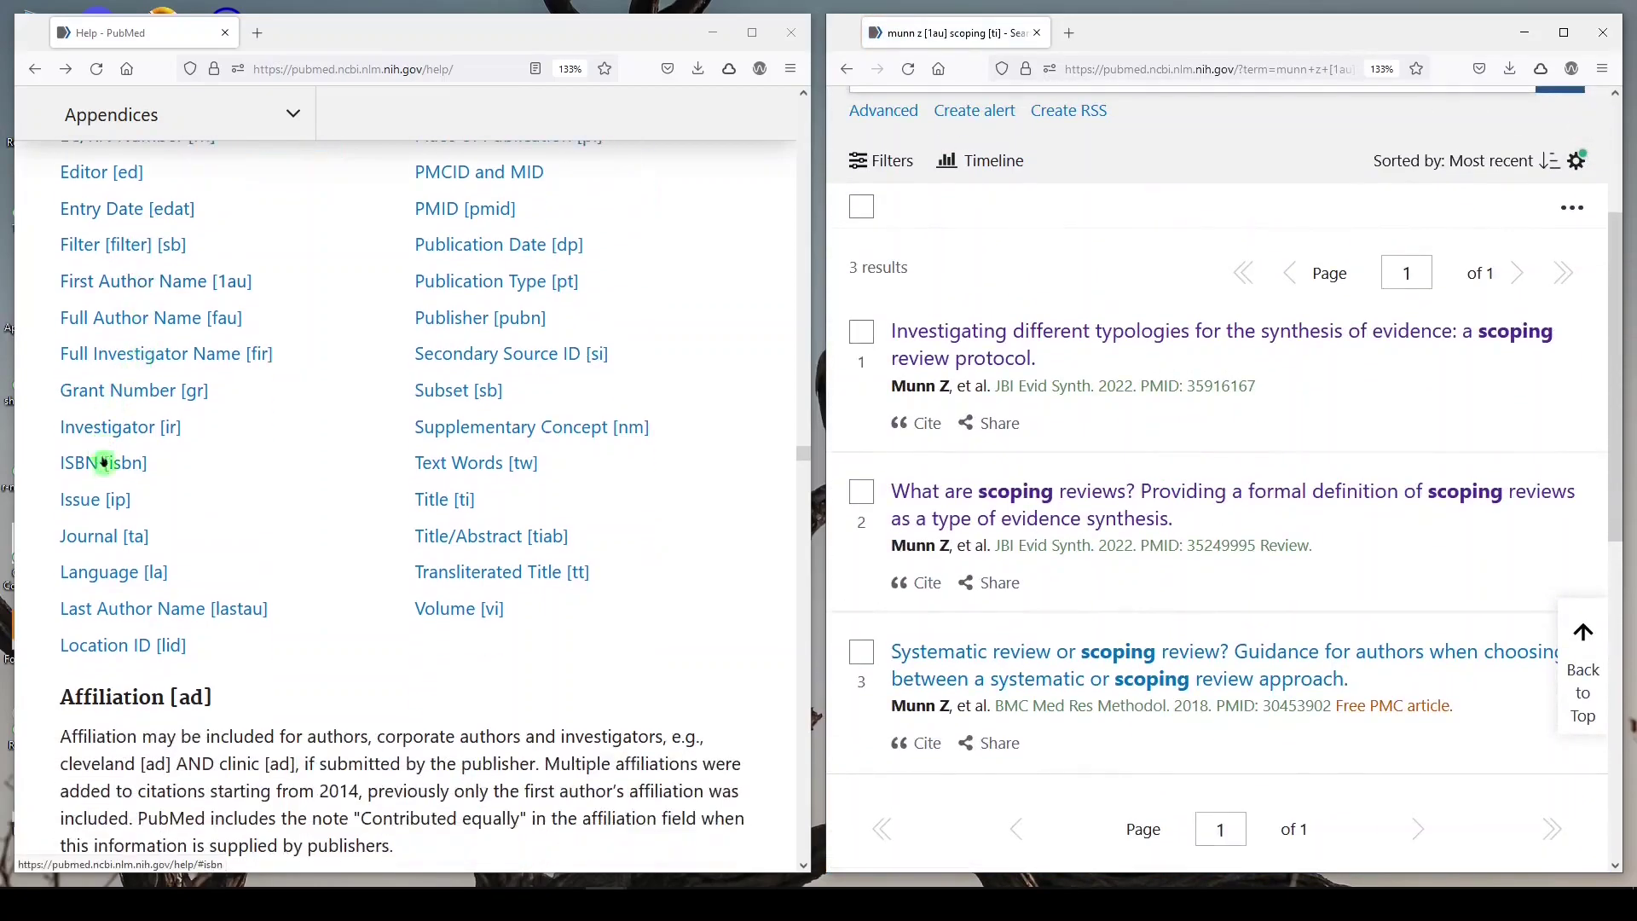
scroll(701, 421, up, 1)
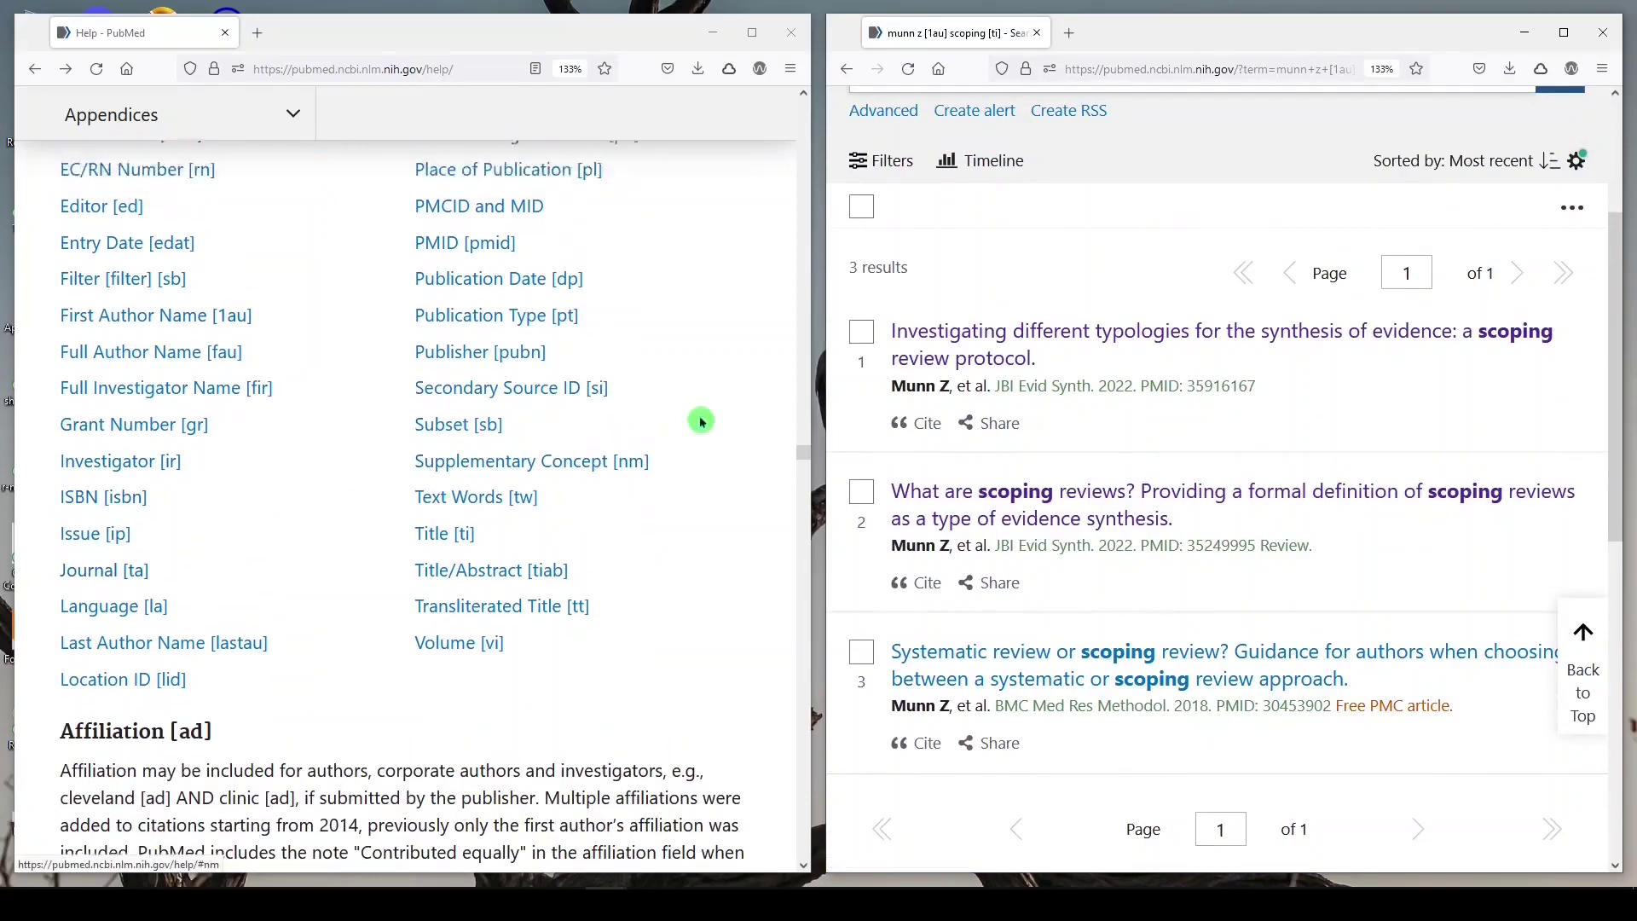
scroll(701, 421, up, 8)
scroll(1202, 307, up, 5)
drag(1066, 313, 831, 316)
key(BackSpace)
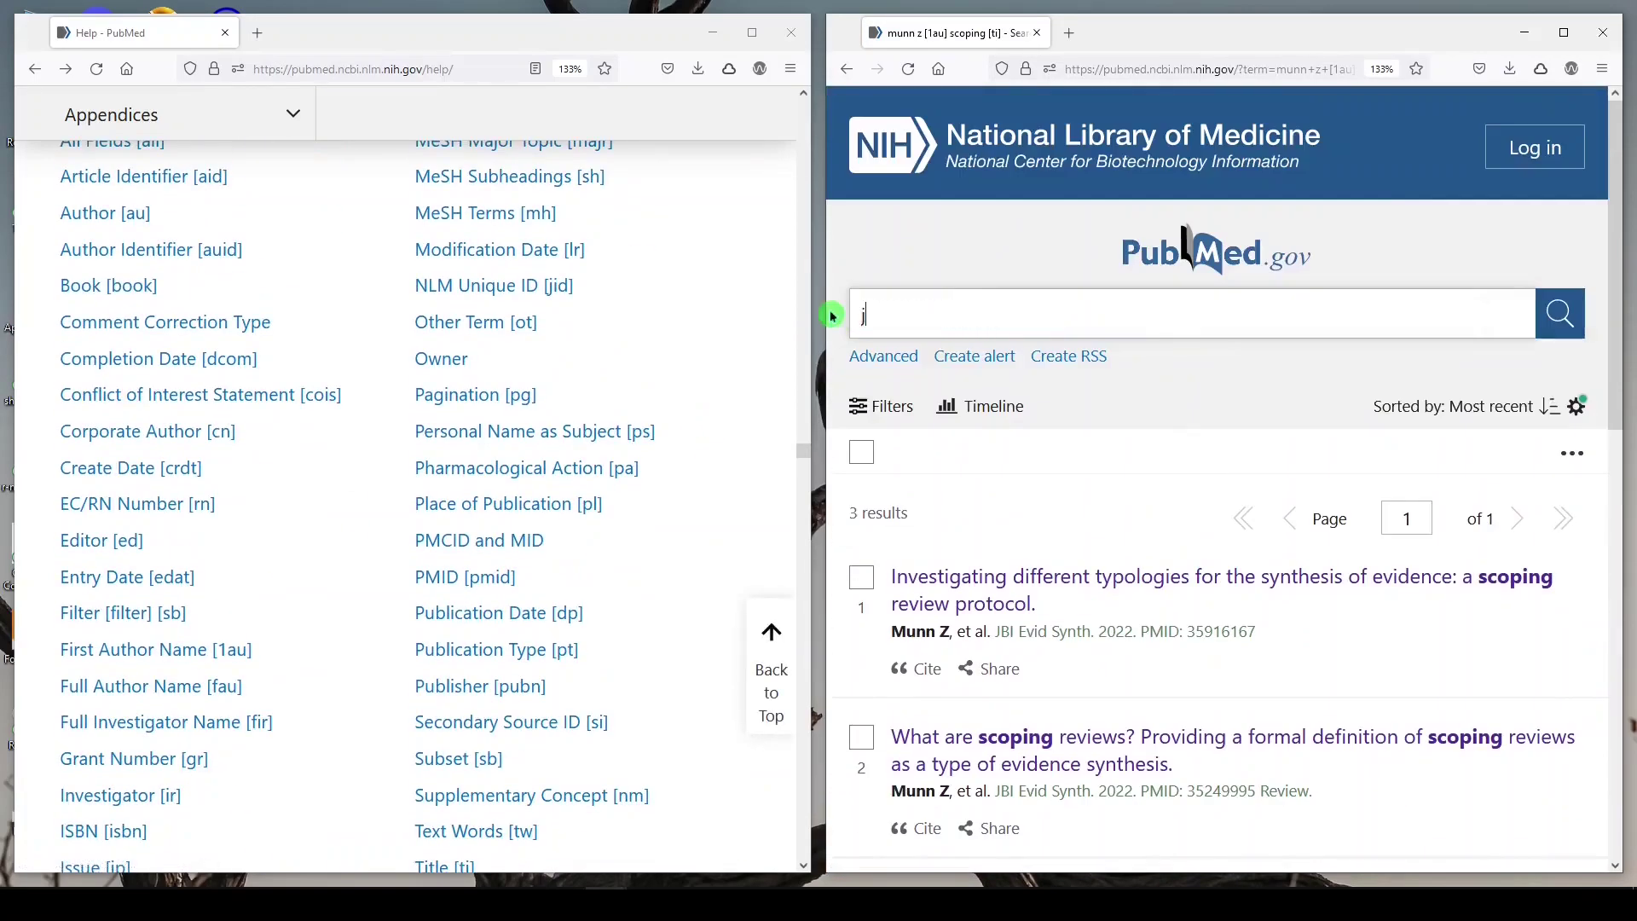
text(jama [ta)
key(Return)
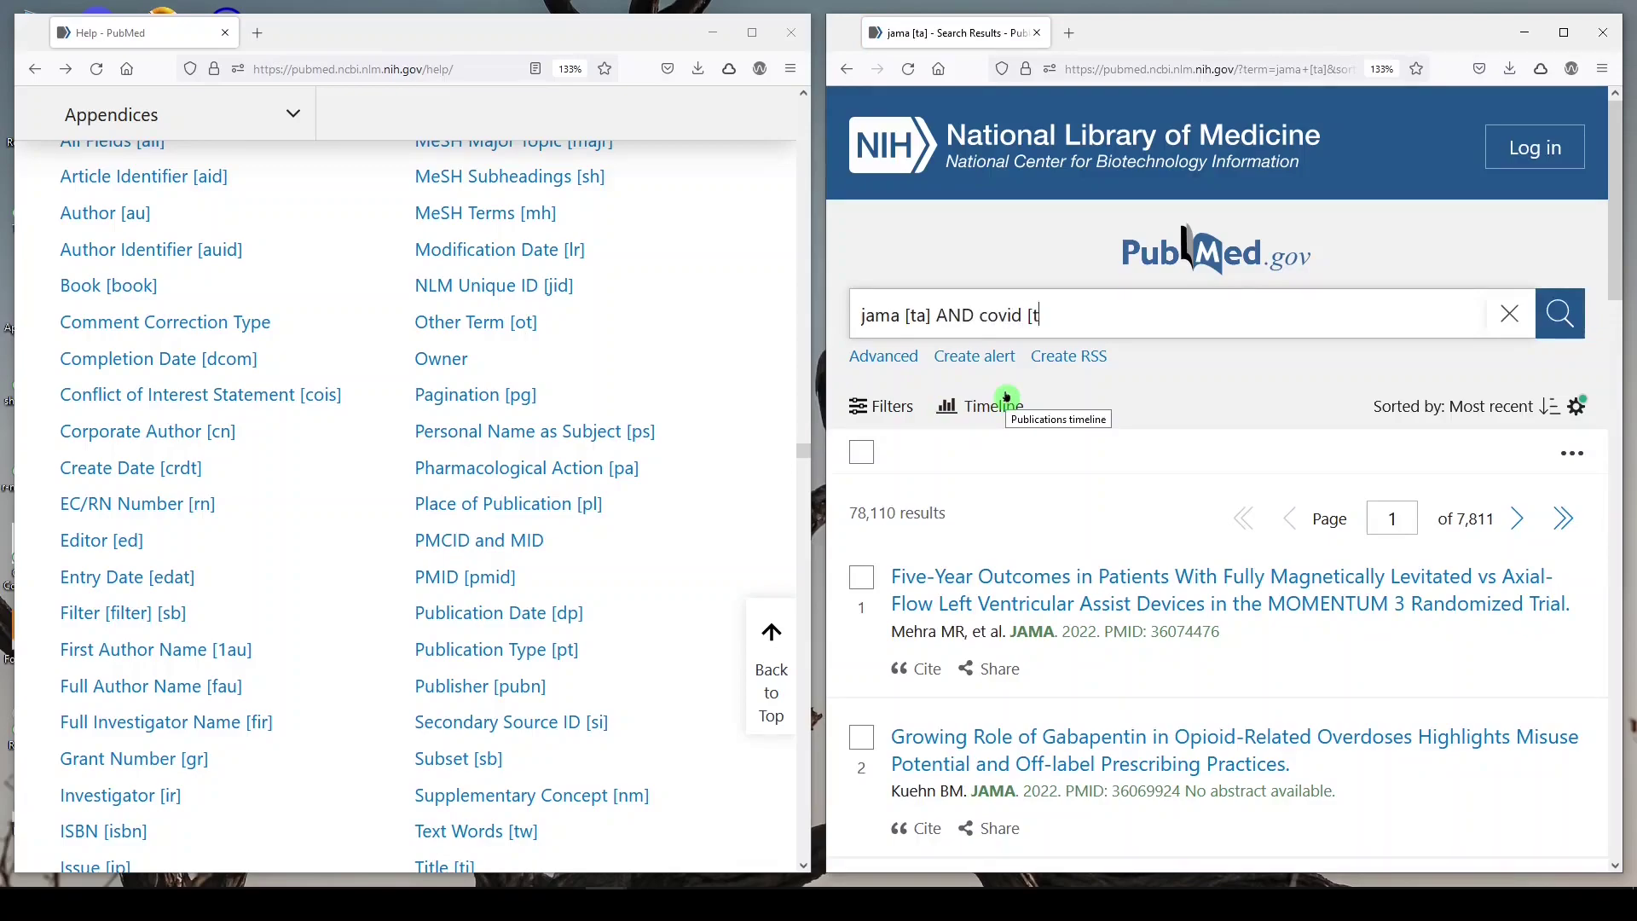
Step: Narrow the journal search by adding AND covid [tw], and look through the matching articles
key(Return)
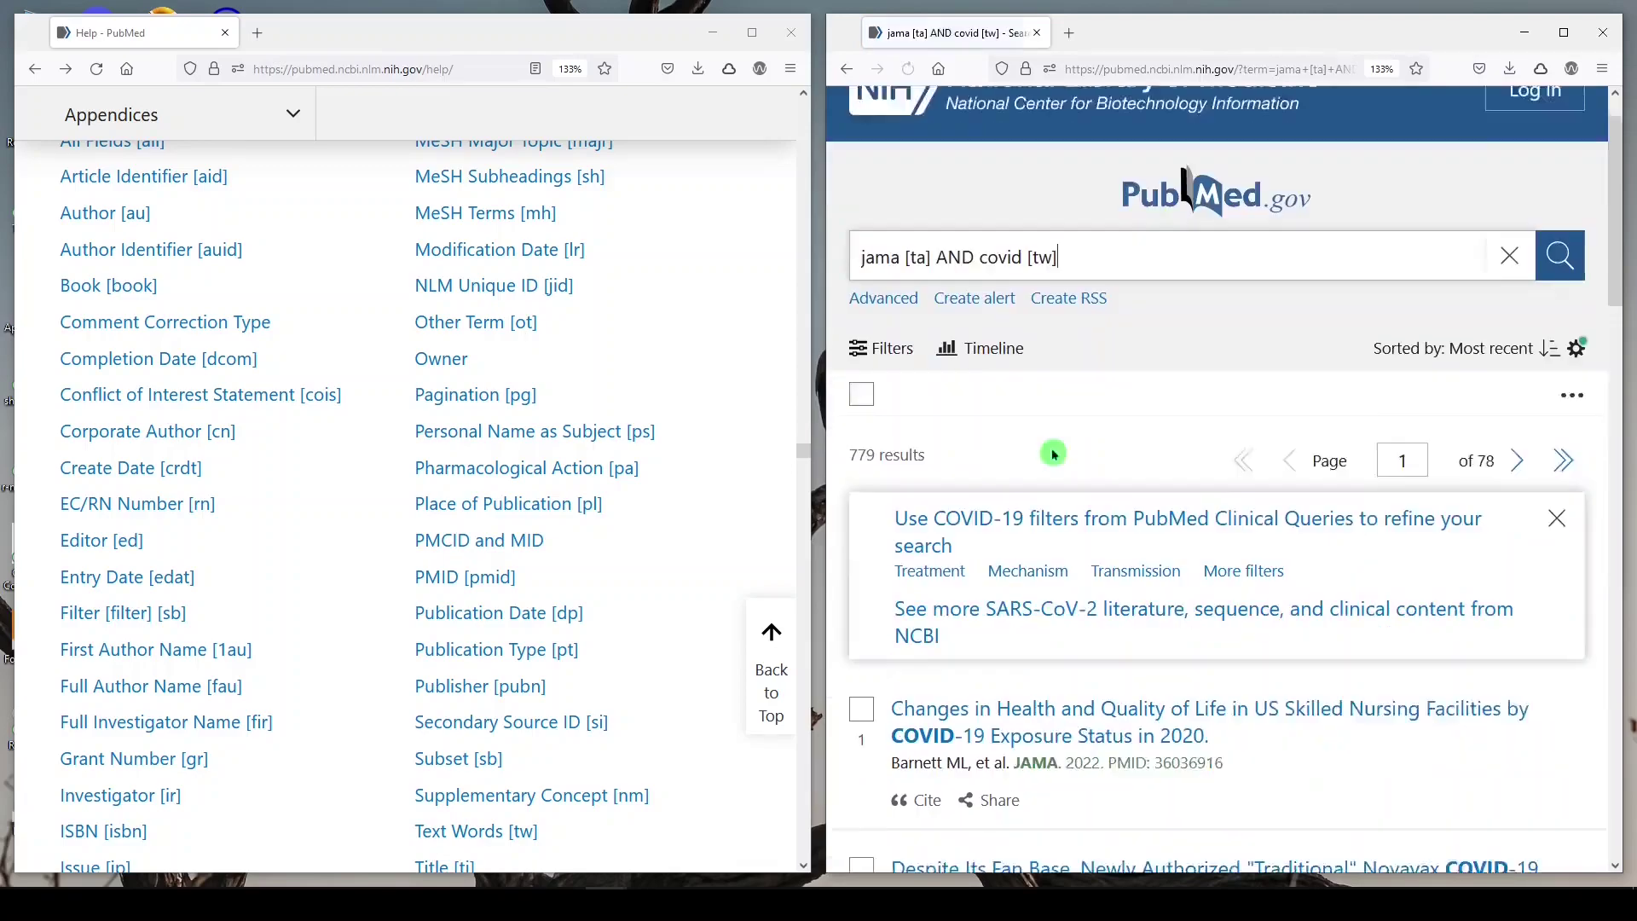
scroll(1050, 450, down, 2)
scroll(1049, 457, down, 1)
scroll(1051, 459, down, 2)
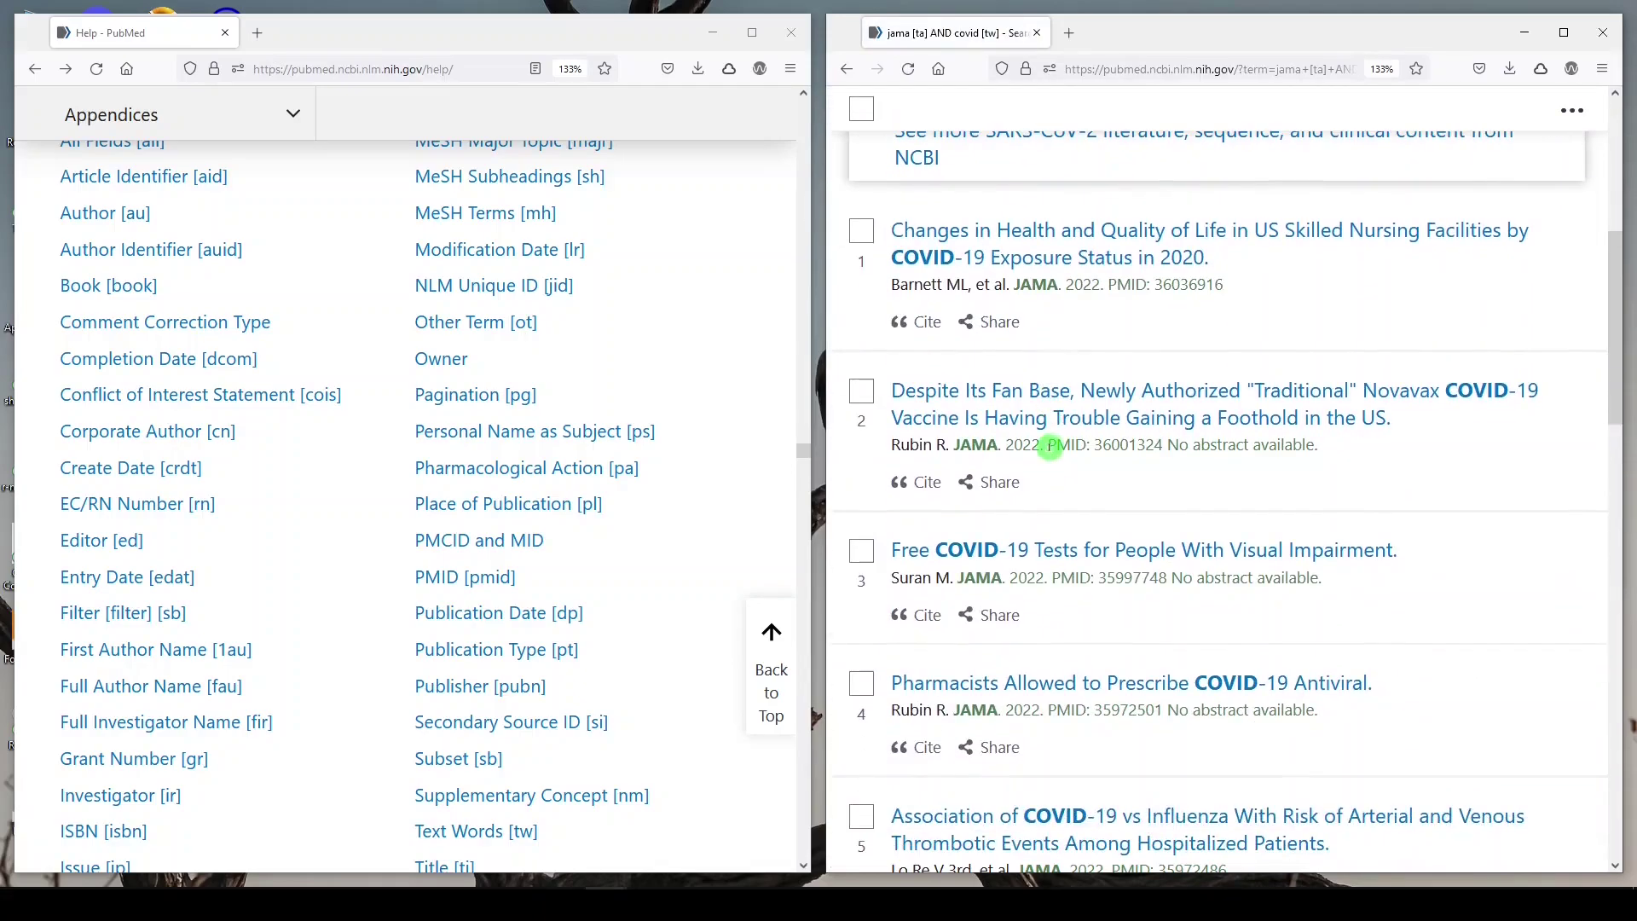
Step: Look through more of the JAMA covid results and check the last author tag in the help list
scroll(1051, 477, down, 1)
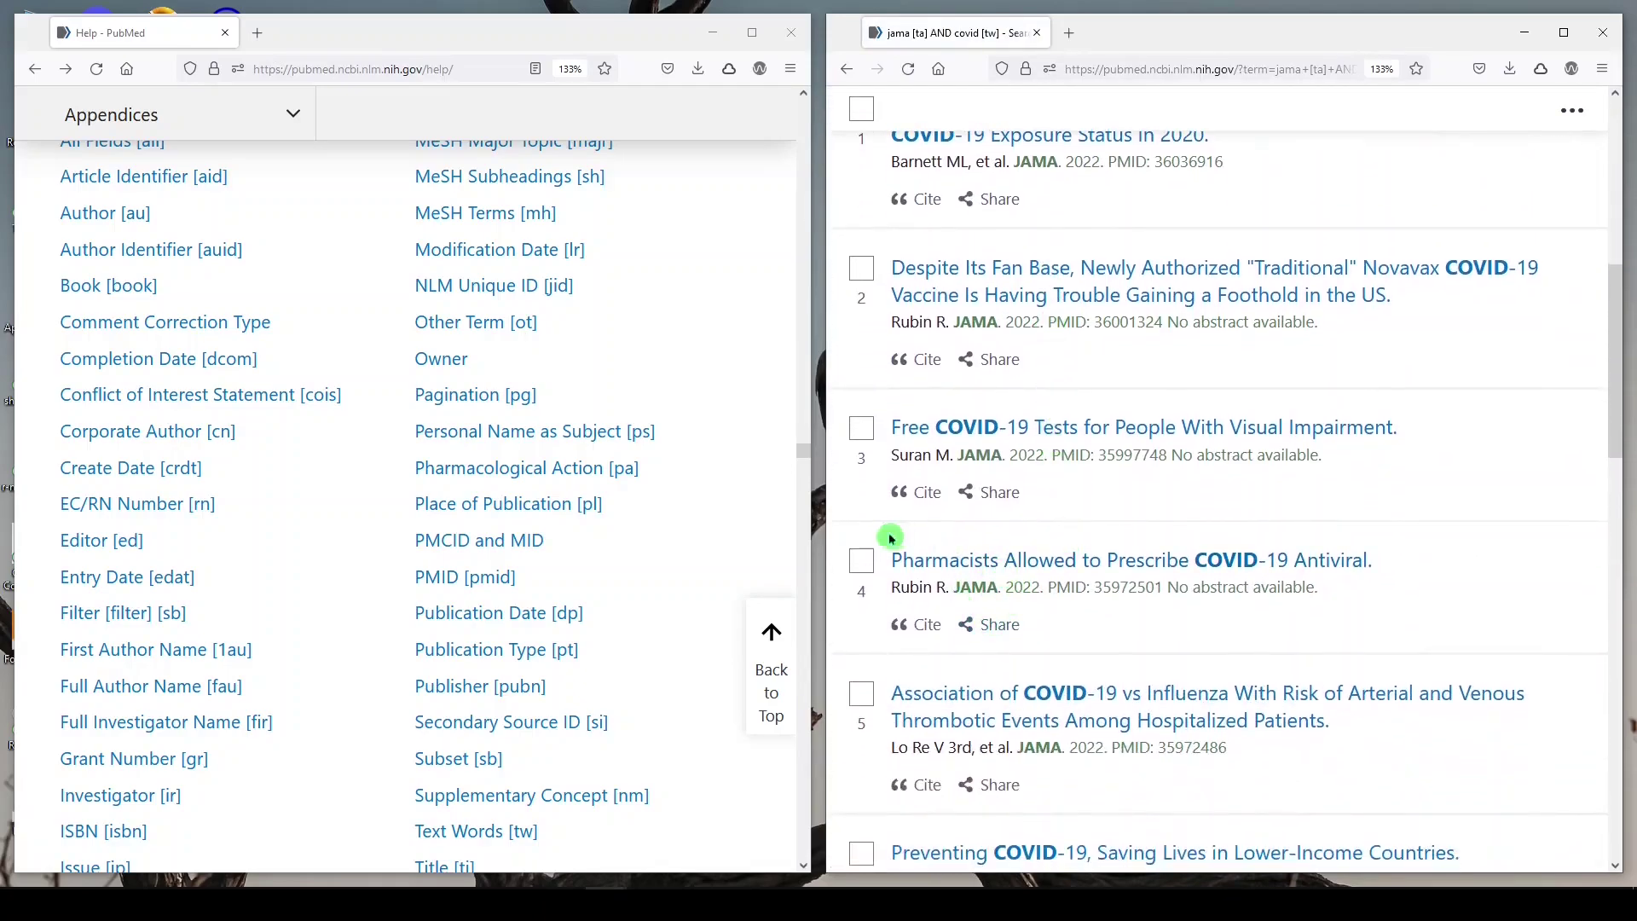
scroll(1049, 665, down, 1)
scroll(194, 680, down, 2)
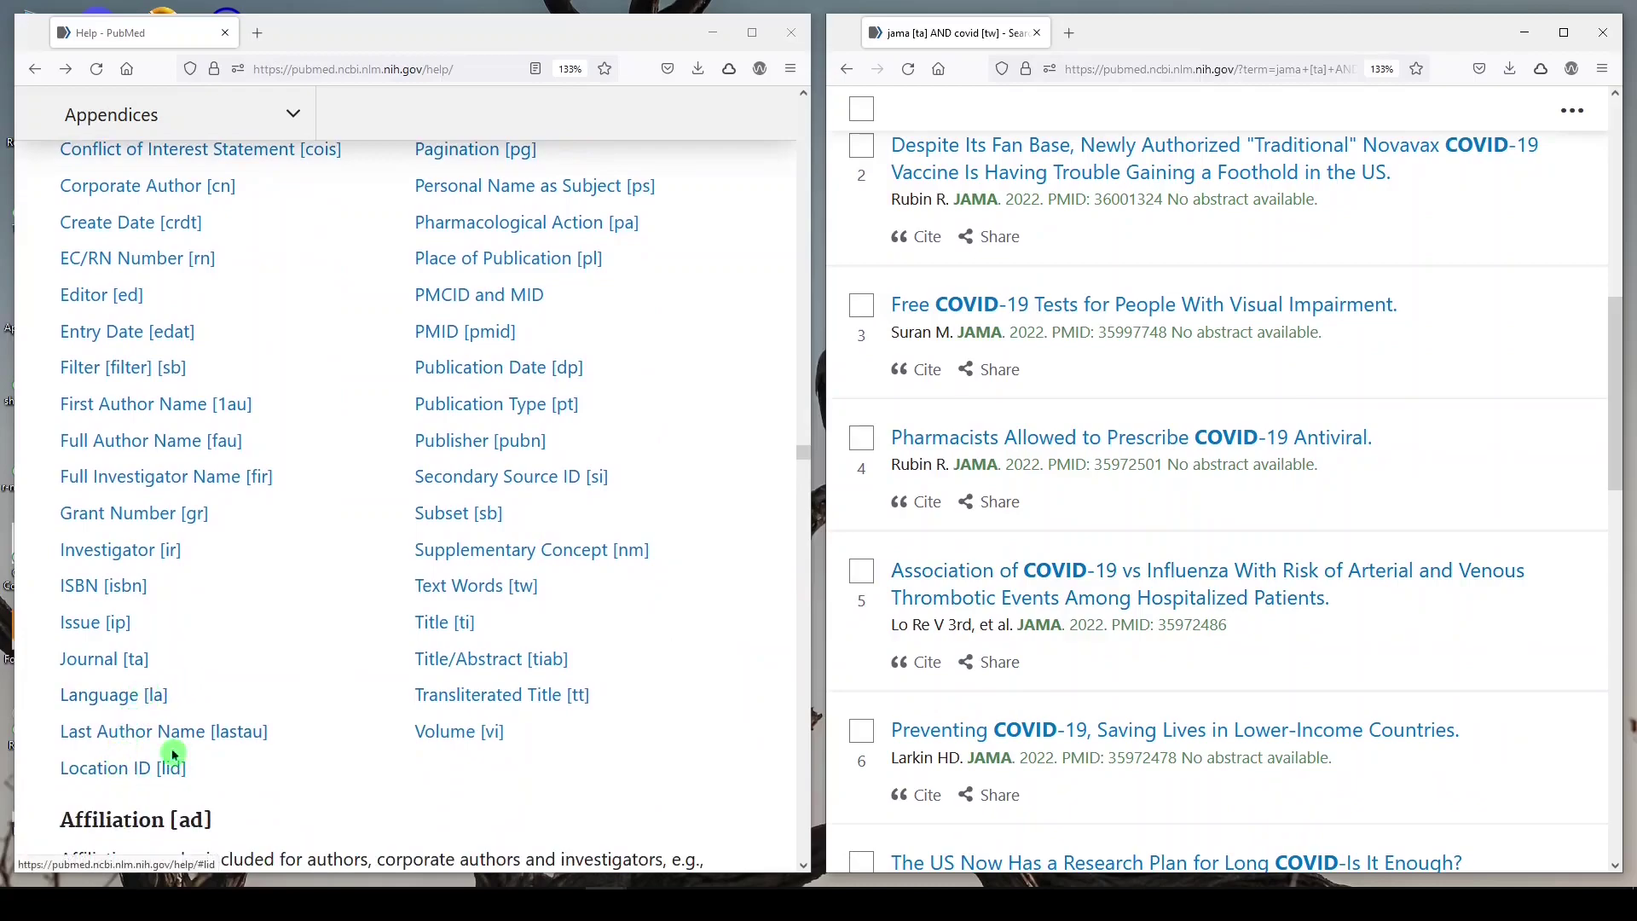
scroll(409, 644, up, 2)
scroll(384, 655, down, 2)
Step: Replace the query with a last author's name tagged [lastau] plus critical care [ti], run it and look through the results
scroll(1070, 618, up, 7)
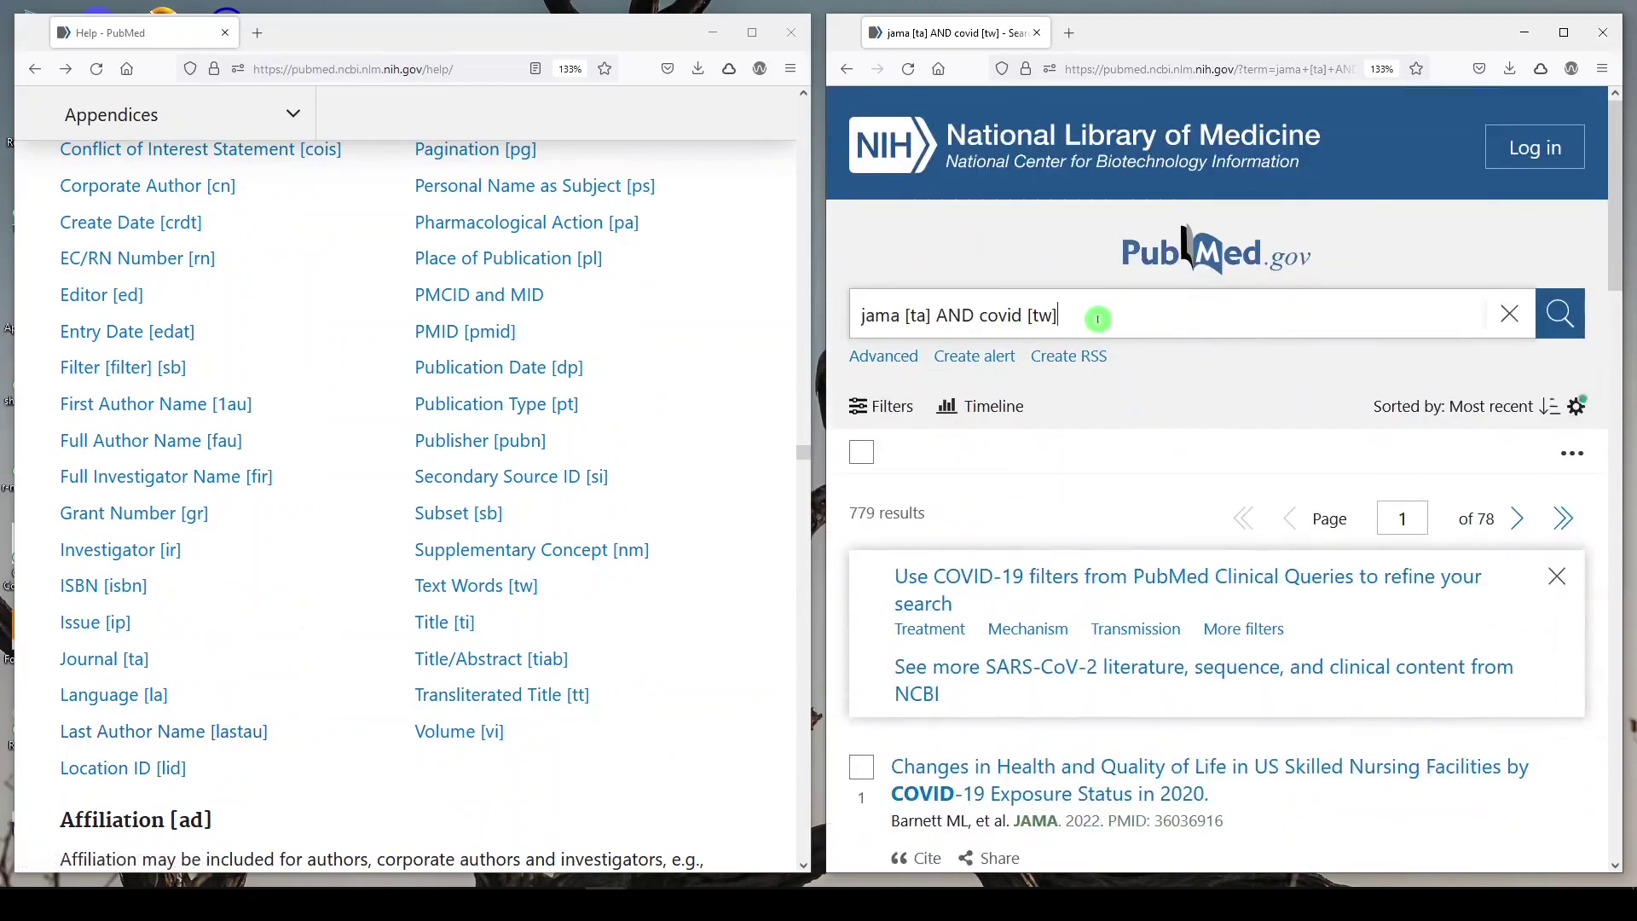
drag(1098, 317, 786, 327)
key(BackSpace)
text(nee)
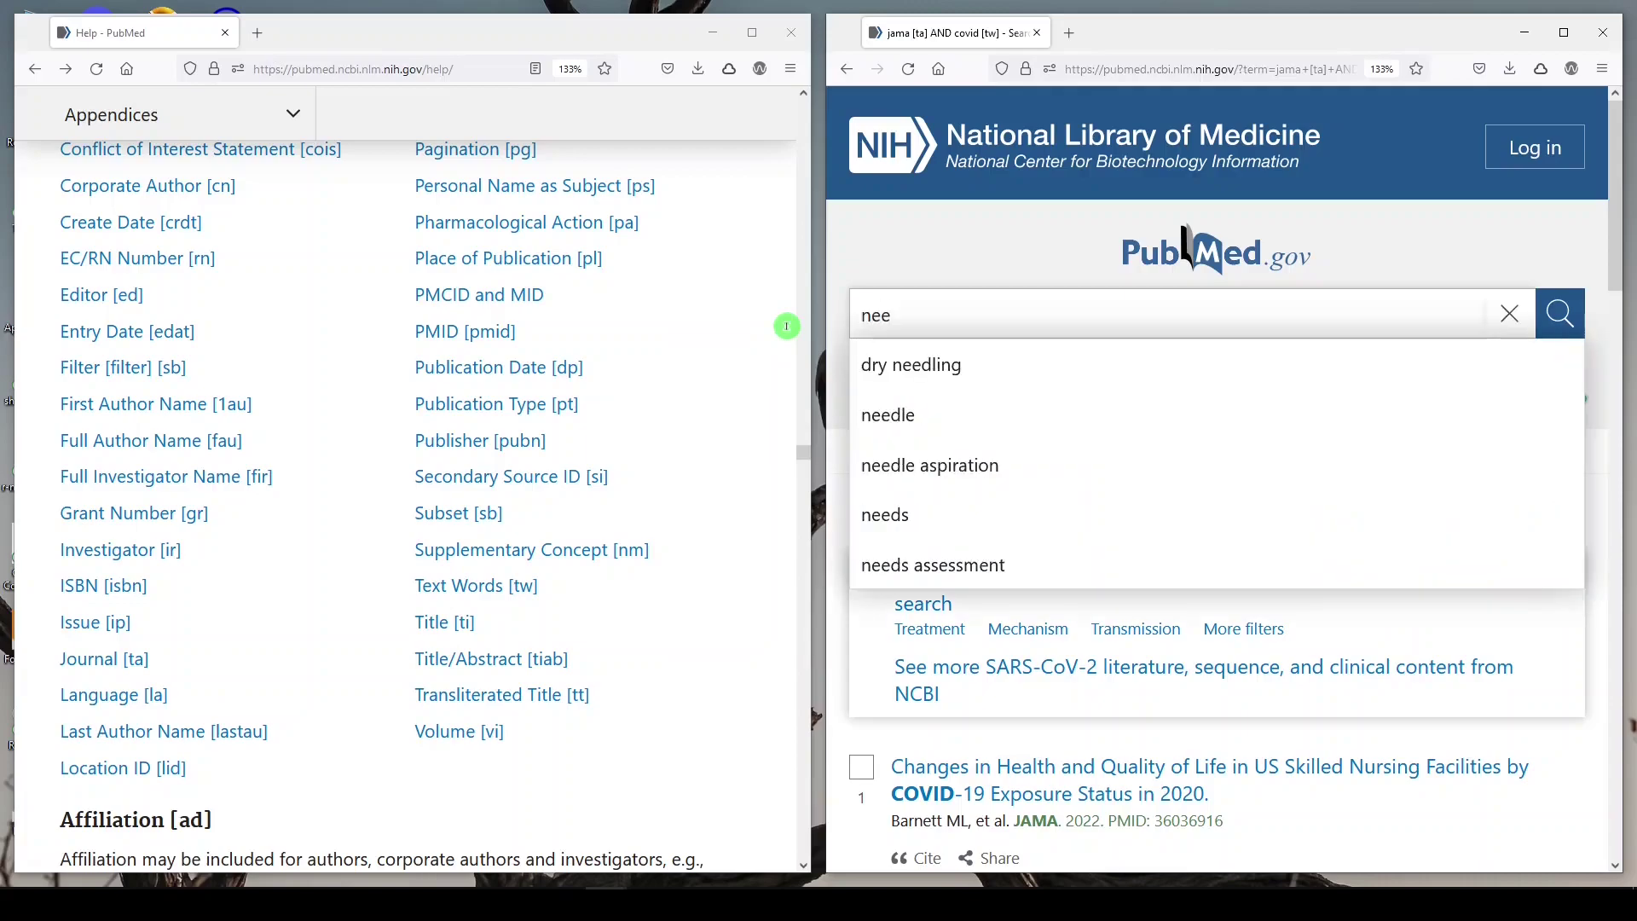
text(dham d [lastau] critical care [ti)
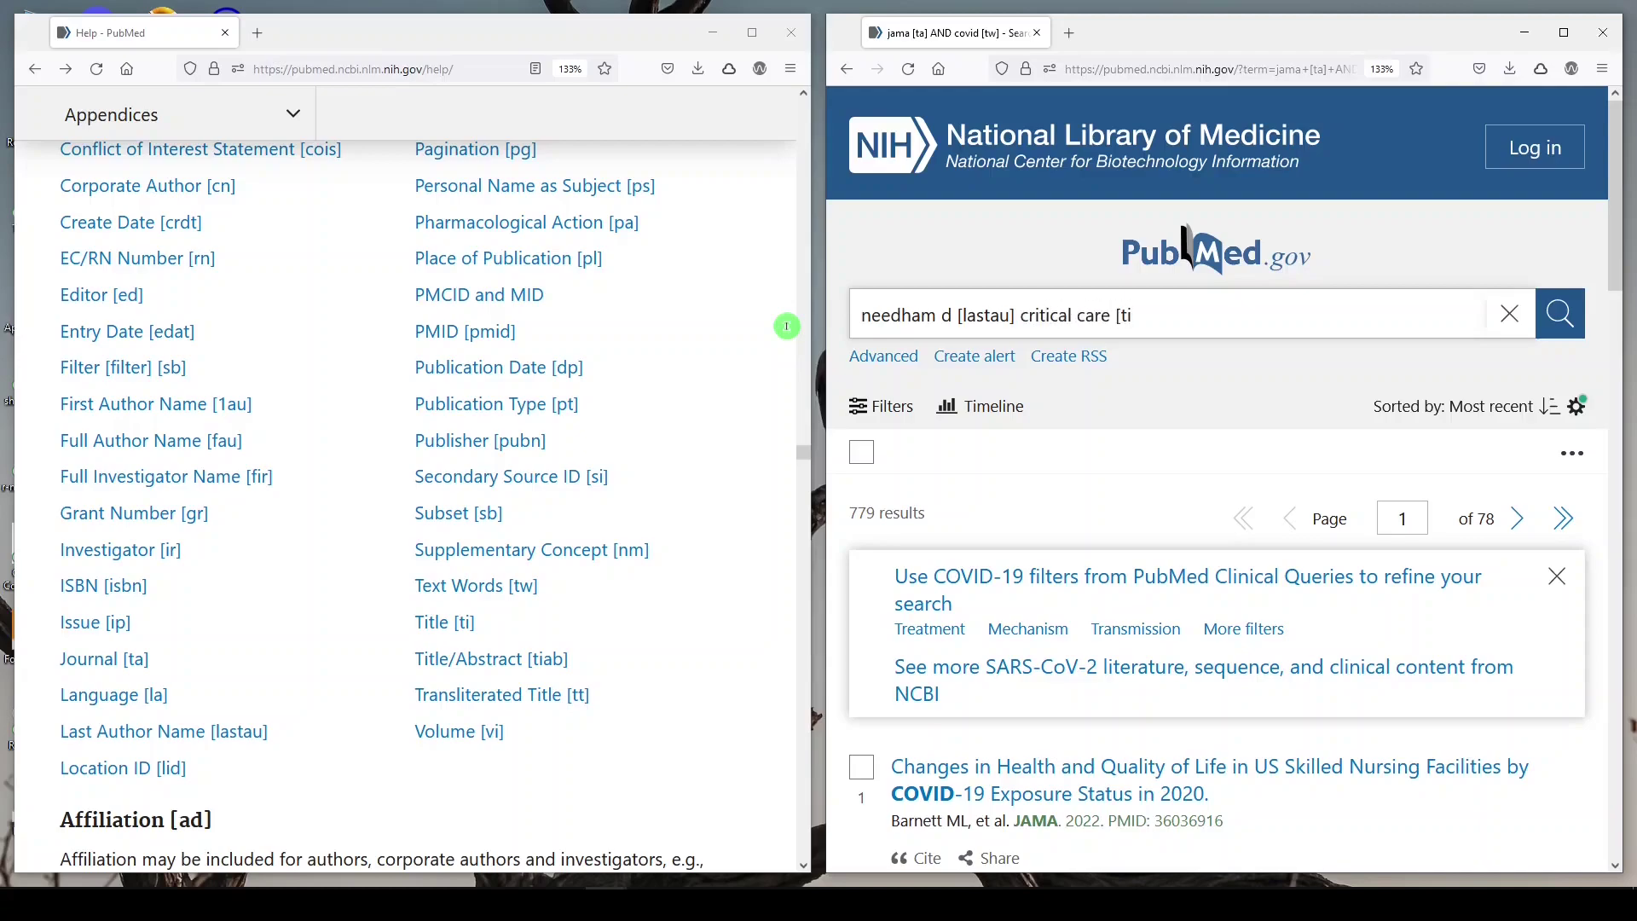
text(])
key(Return)
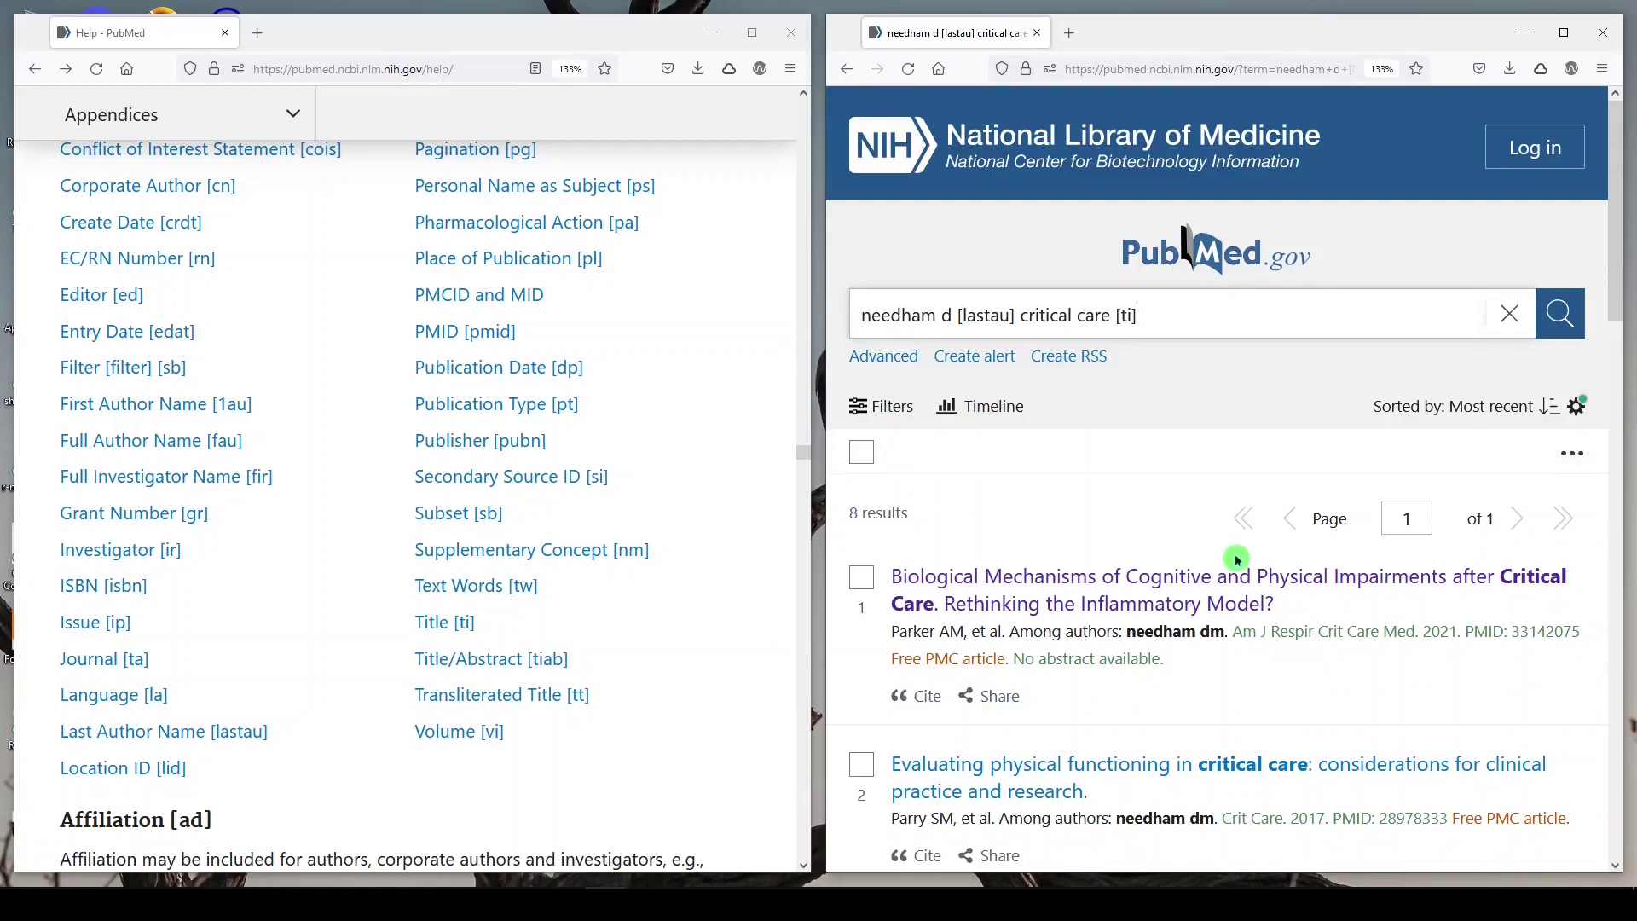
scroll(1231, 558, down, 3)
scroll(1230, 559, down, 5)
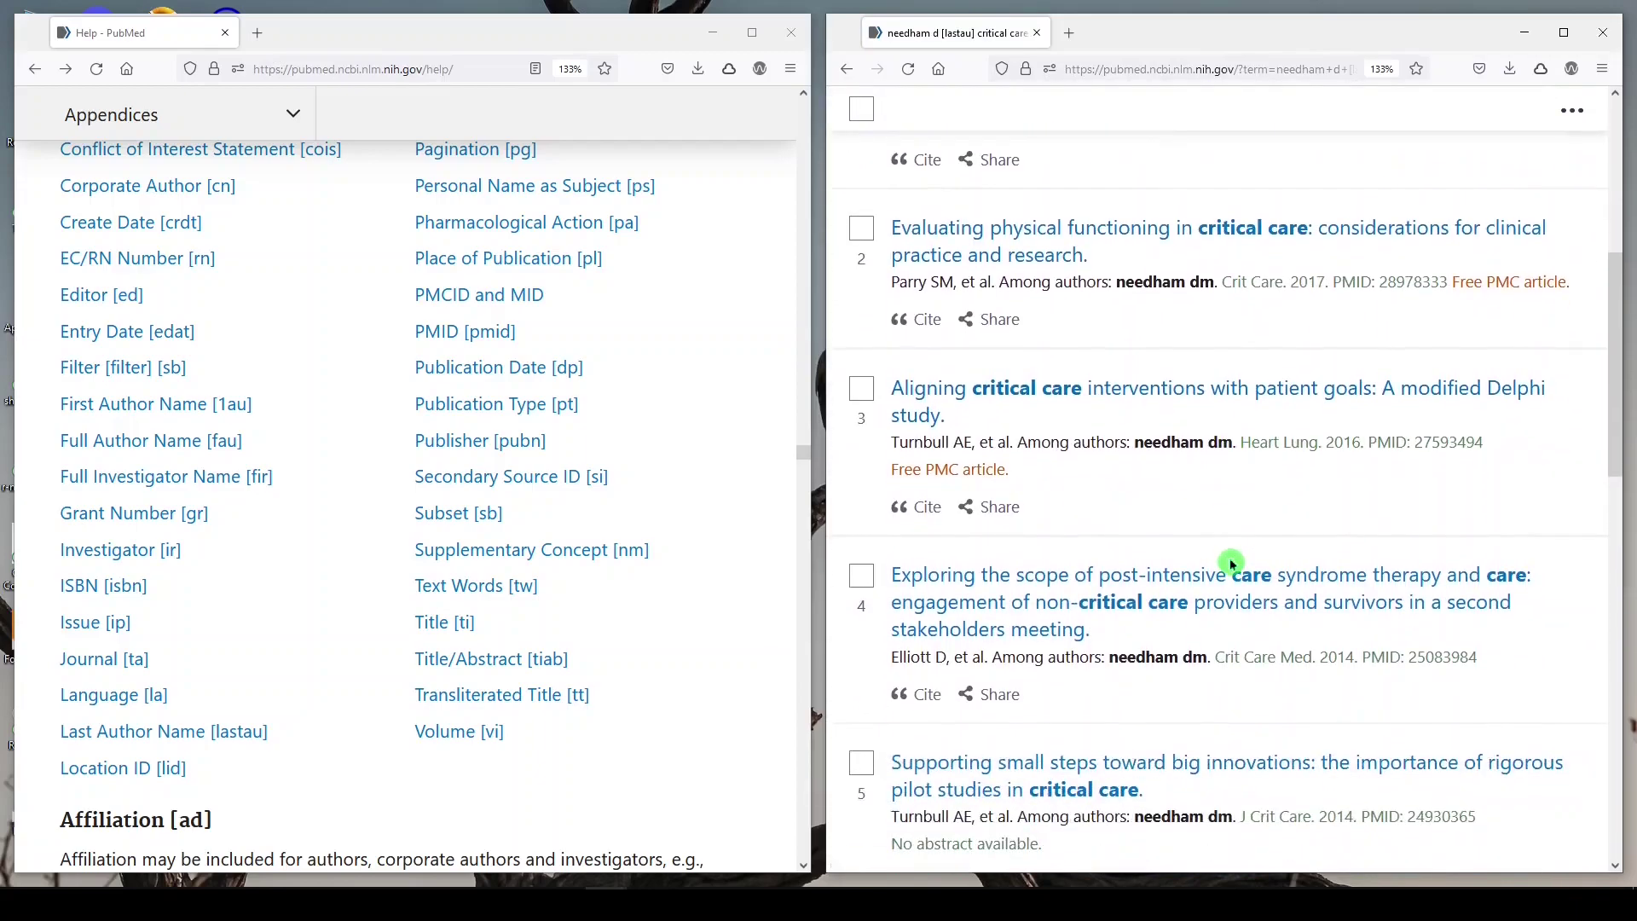
scroll(1224, 587, up, 7)
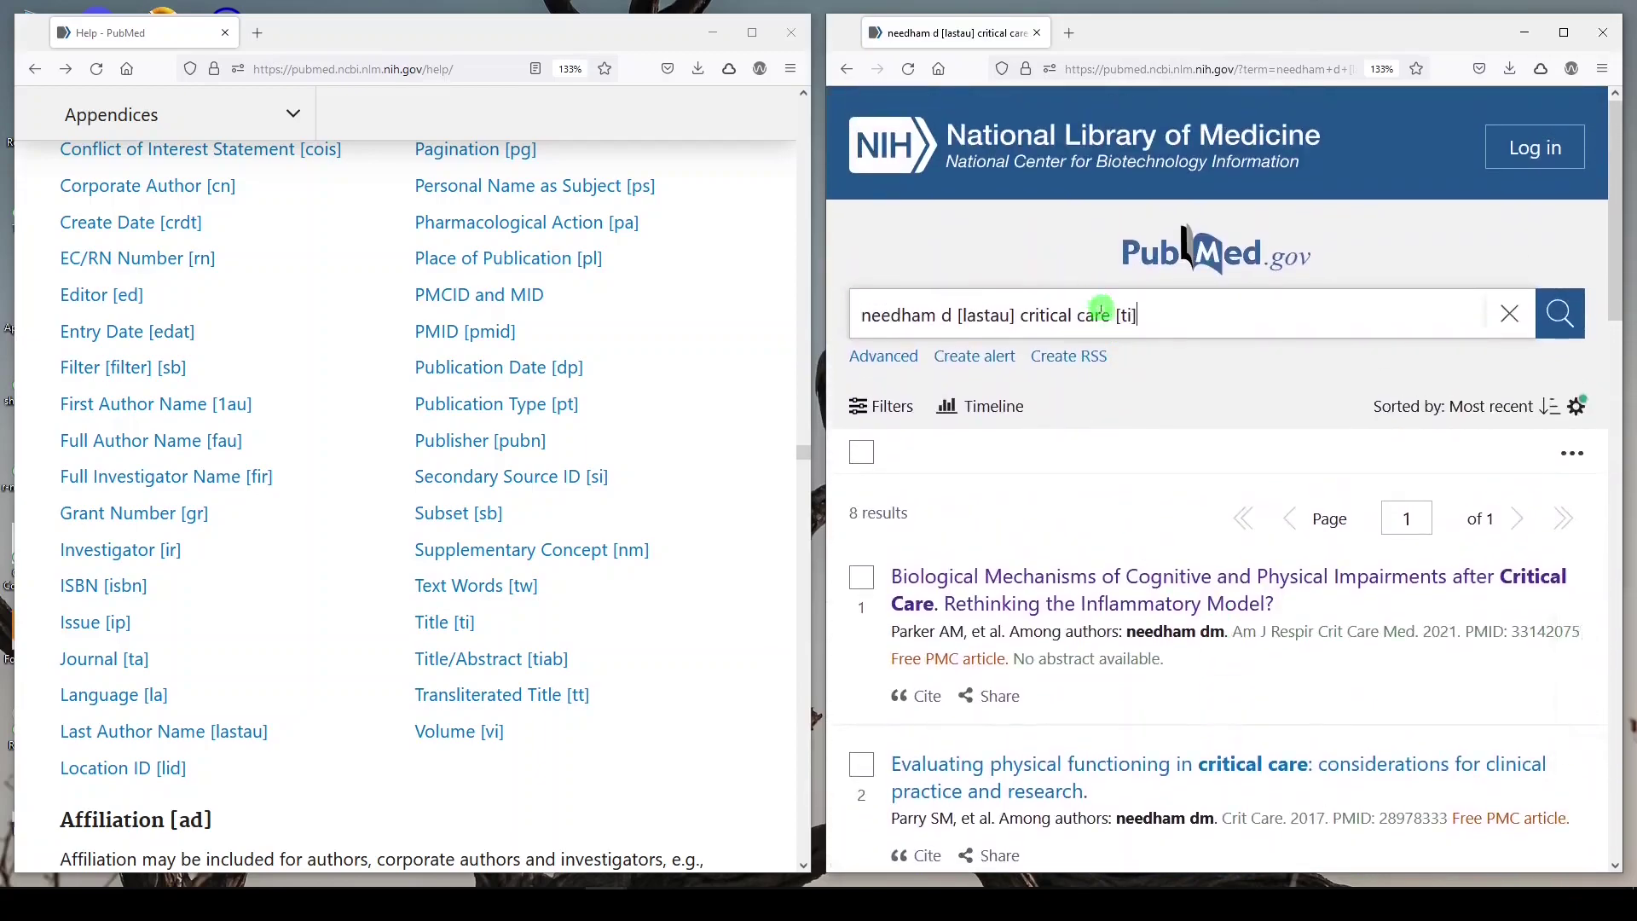
Step: Change the title phrase in the query to critical illness, rerun the search and look at the results
double_click(1081, 313)
text(illness)
key(Return)
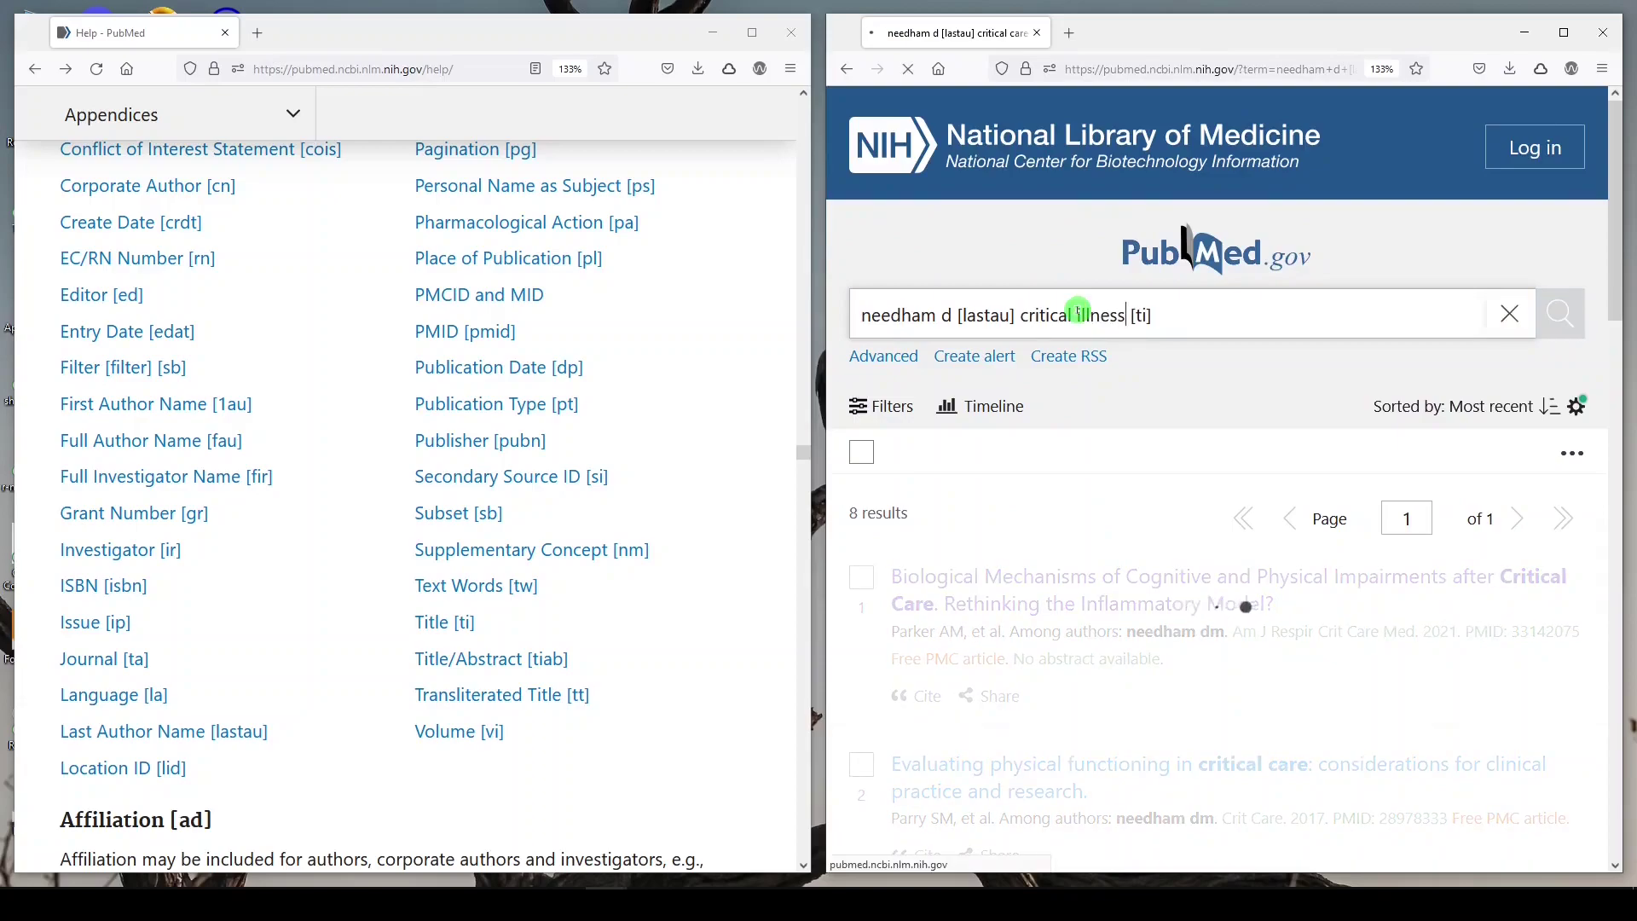
scroll(1060, 589, down, 2)
scroll(1279, 409, up, 2)
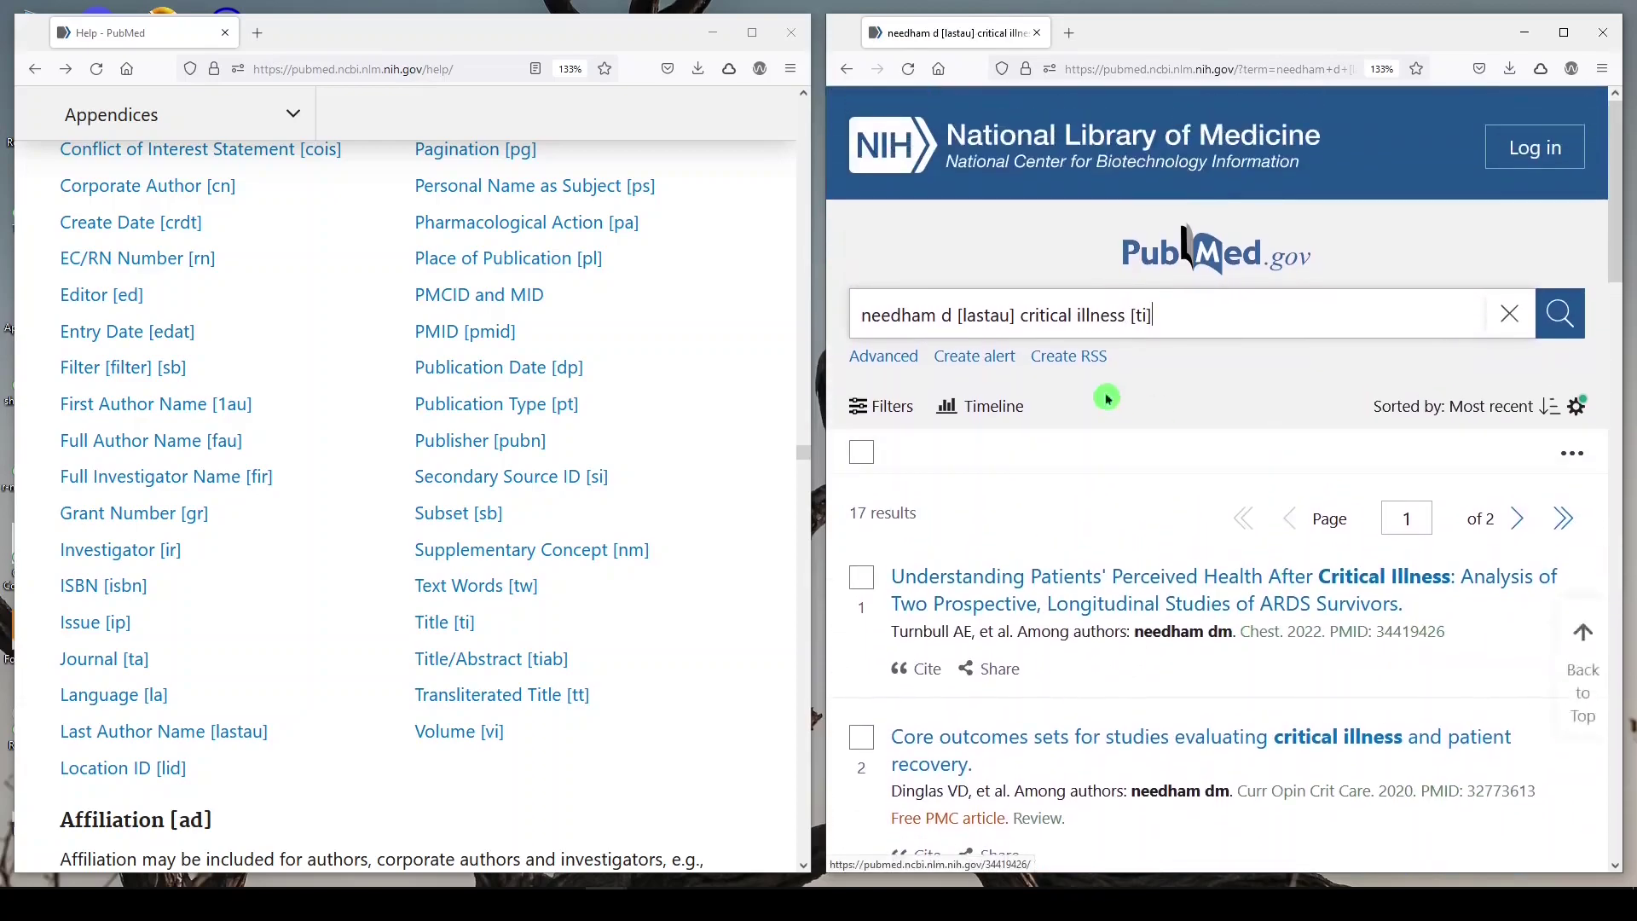
Step: Clear the query, and from the PubMed home page open the MeSH Database
click(1513, 320)
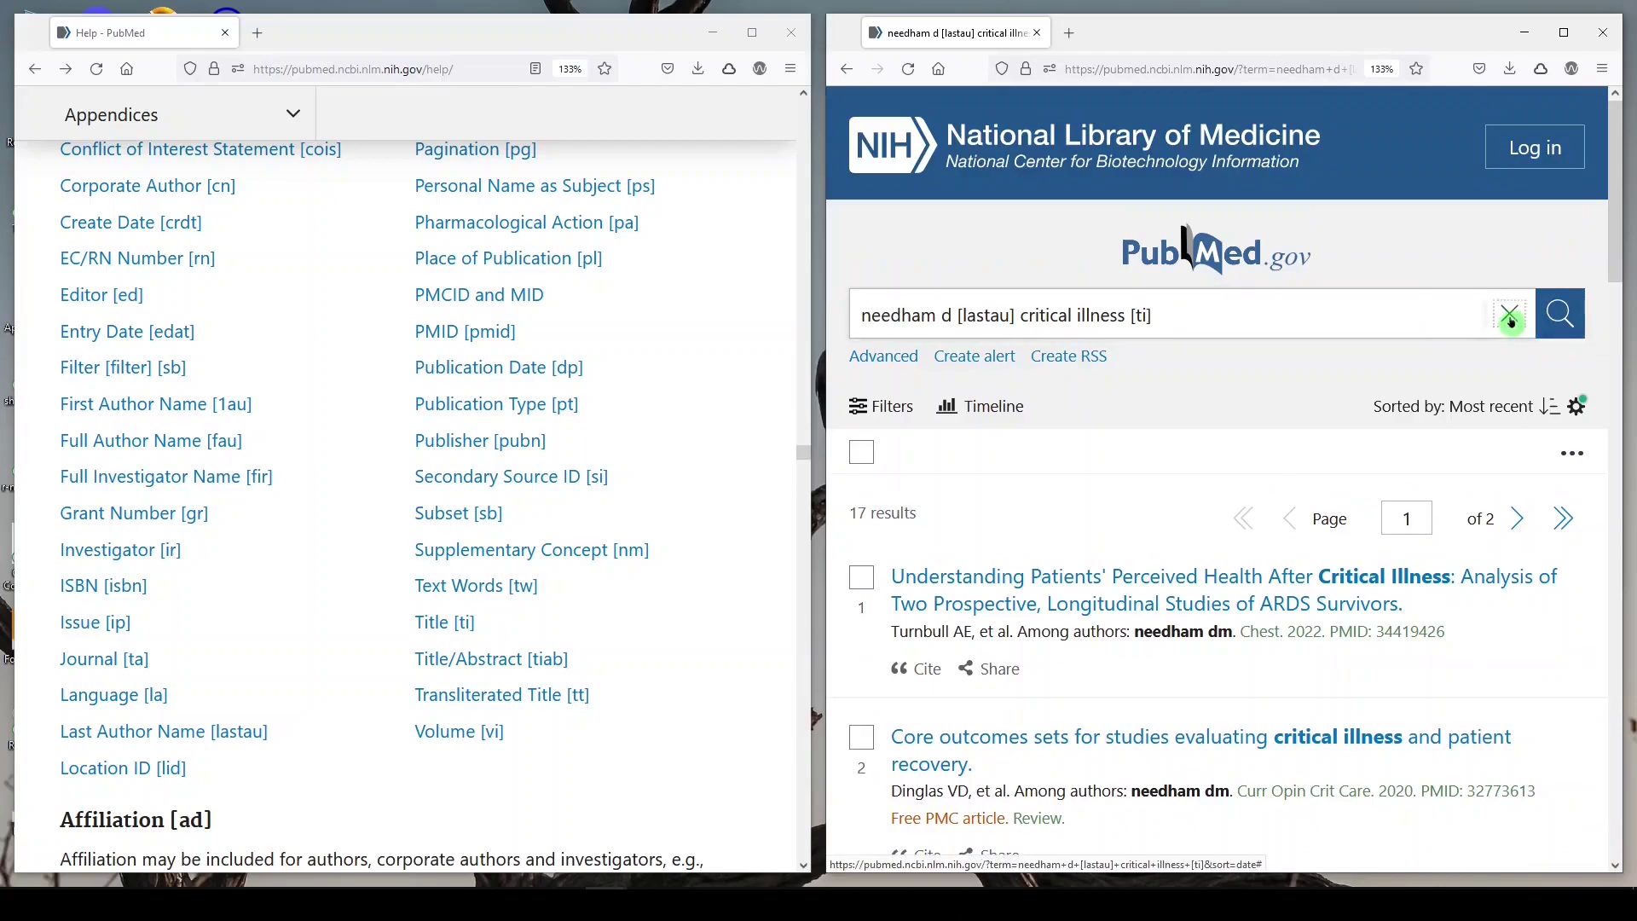
scroll(501, 428, up, 5)
click(905, 329)
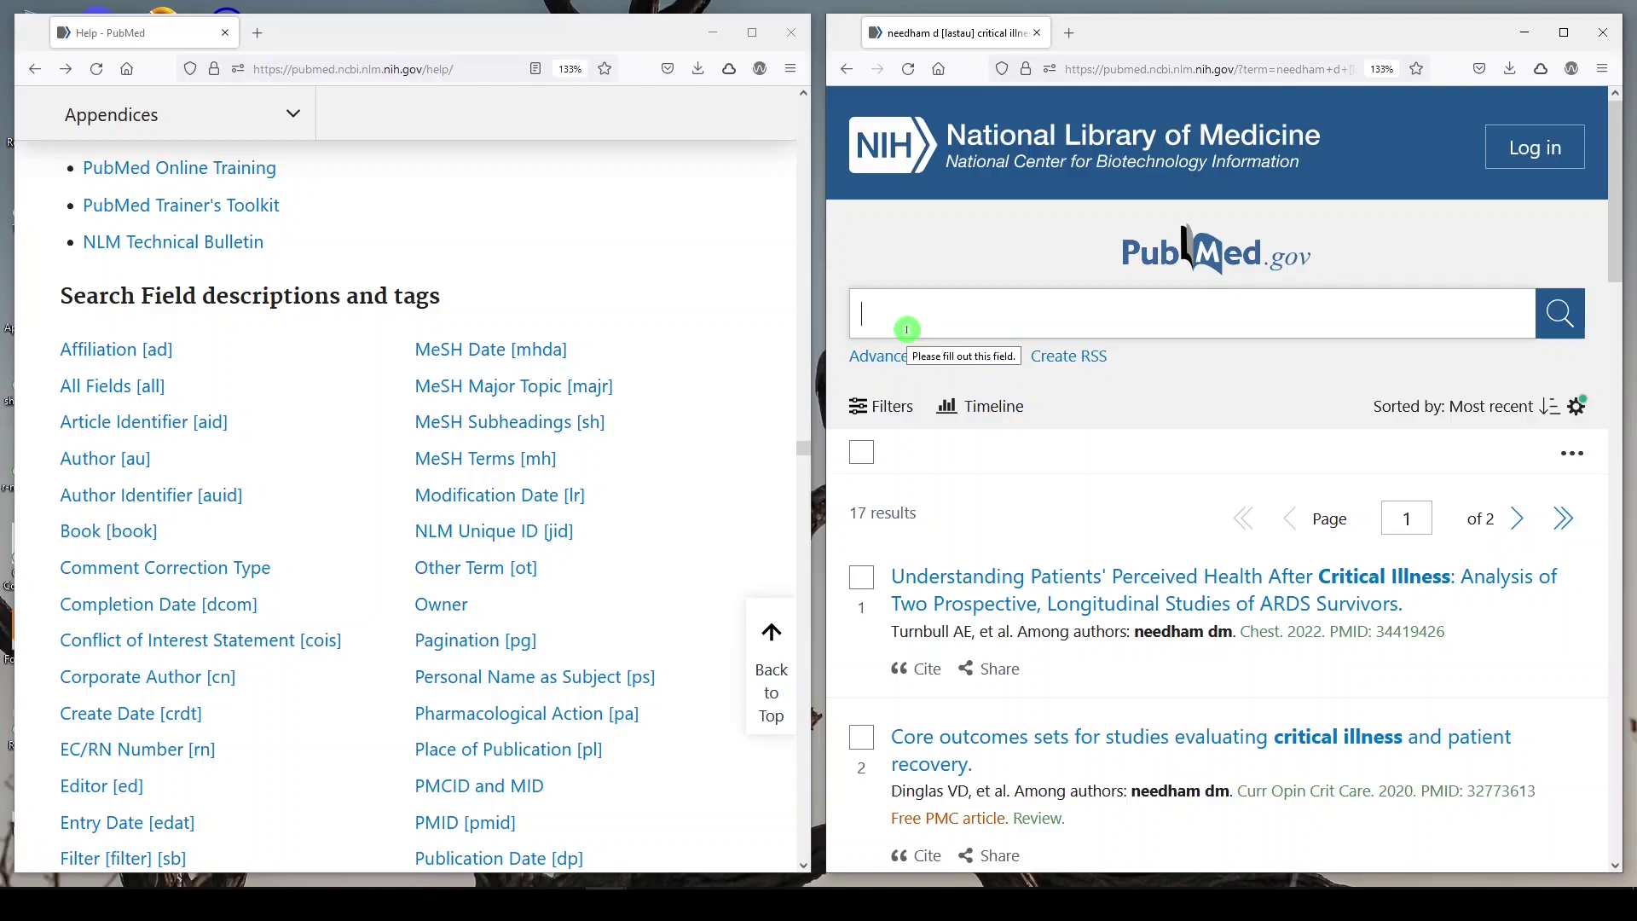
click(1177, 248)
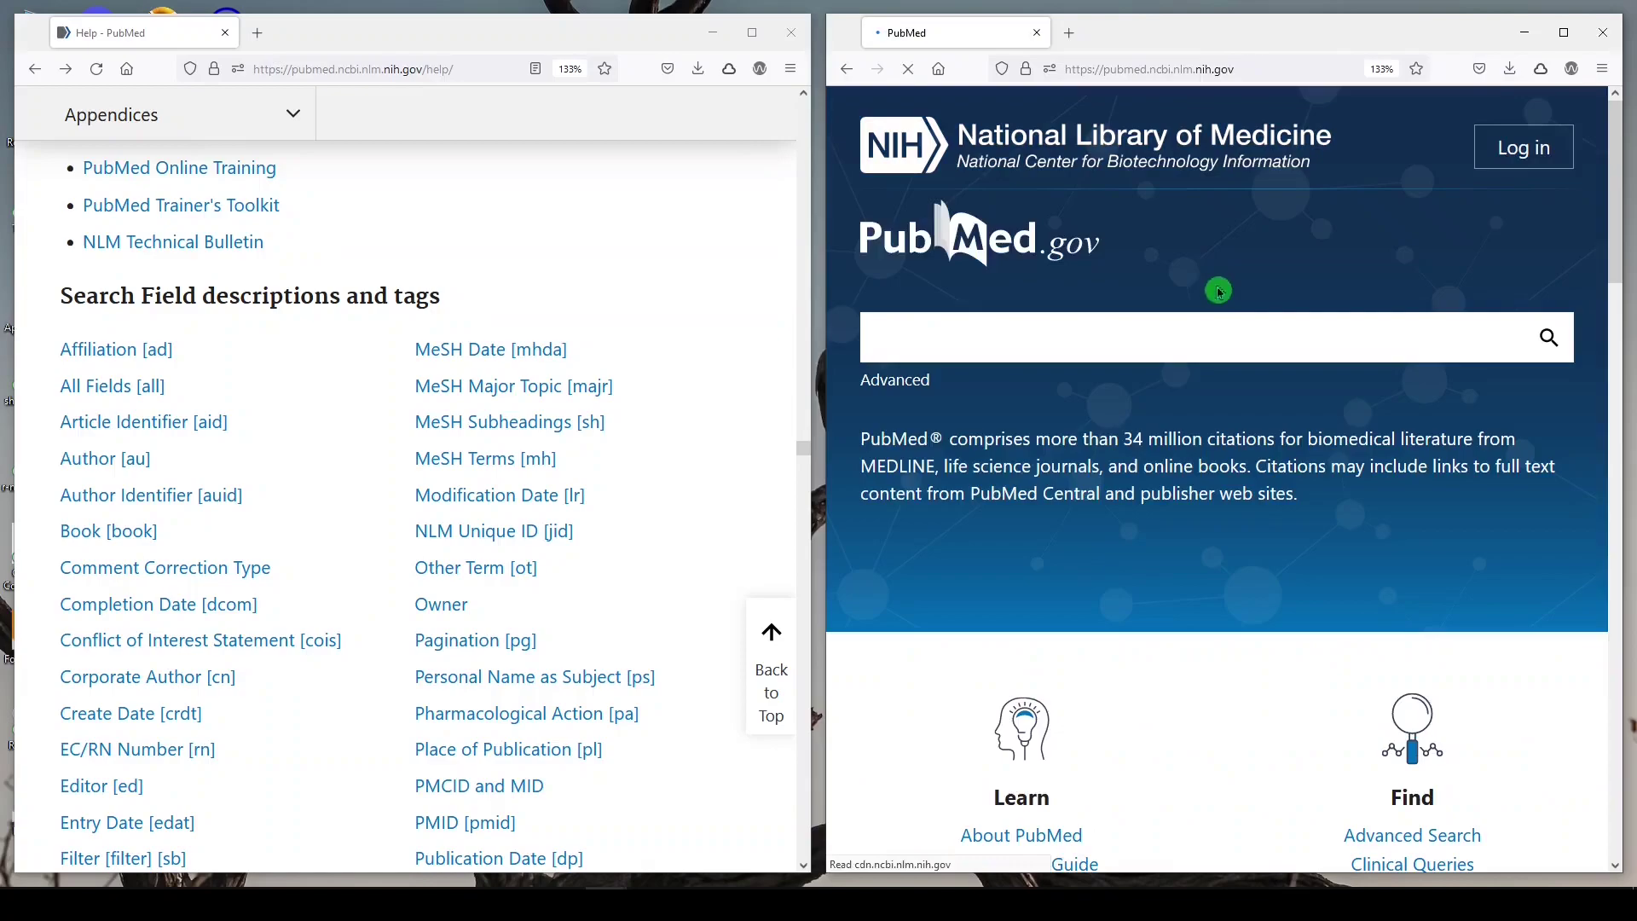
scroll(1385, 468, down, 3)
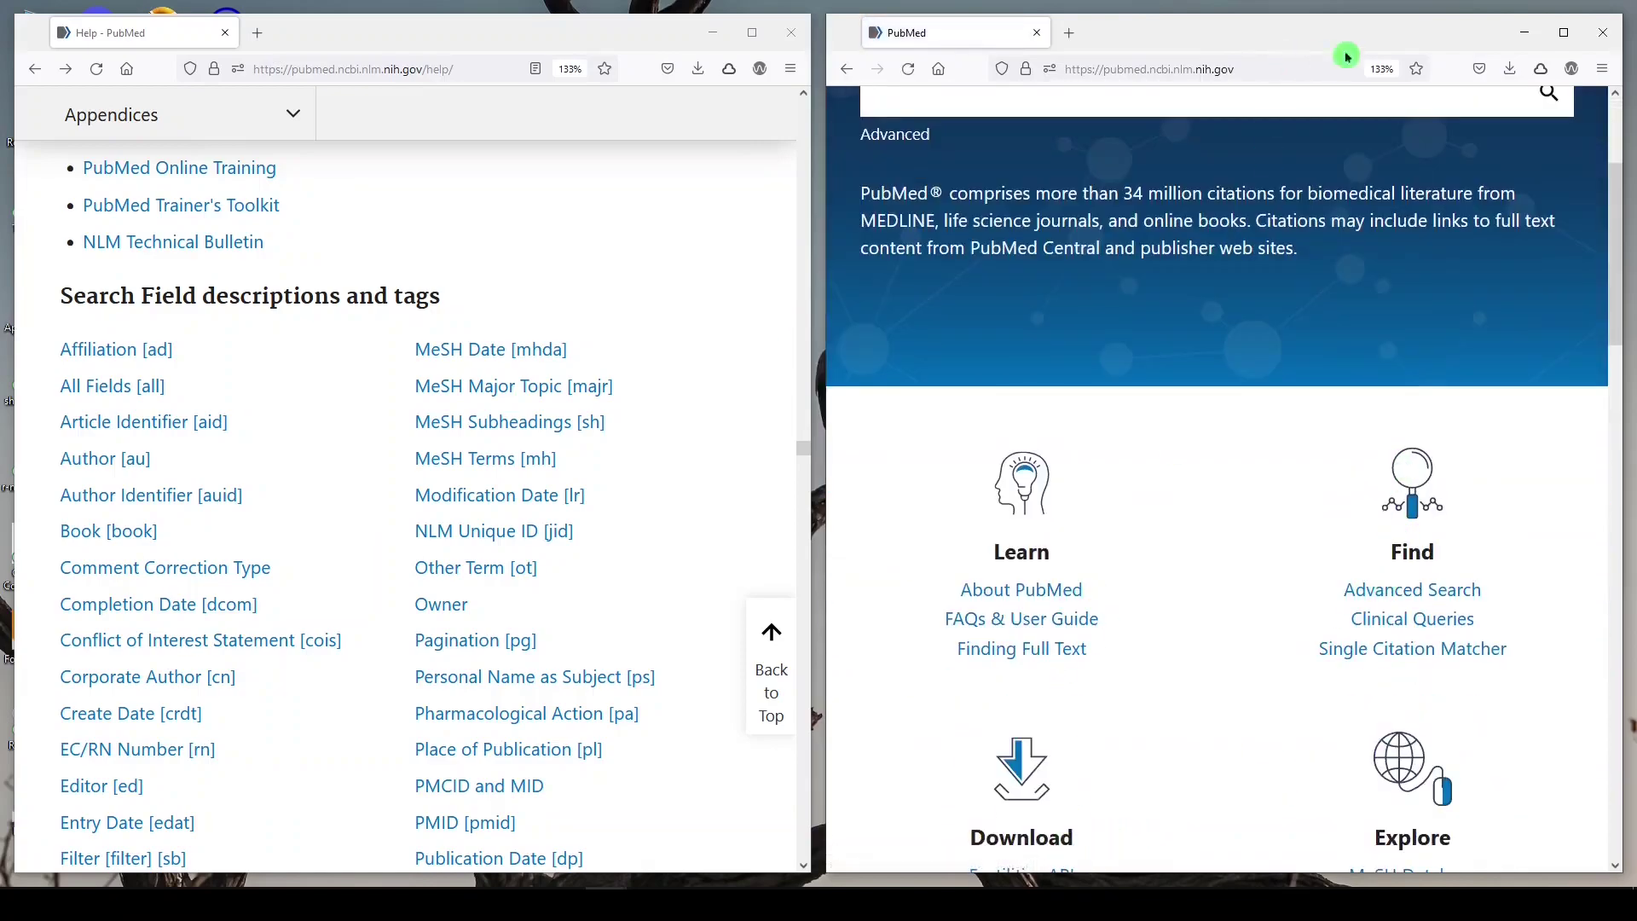
click(1563, 31)
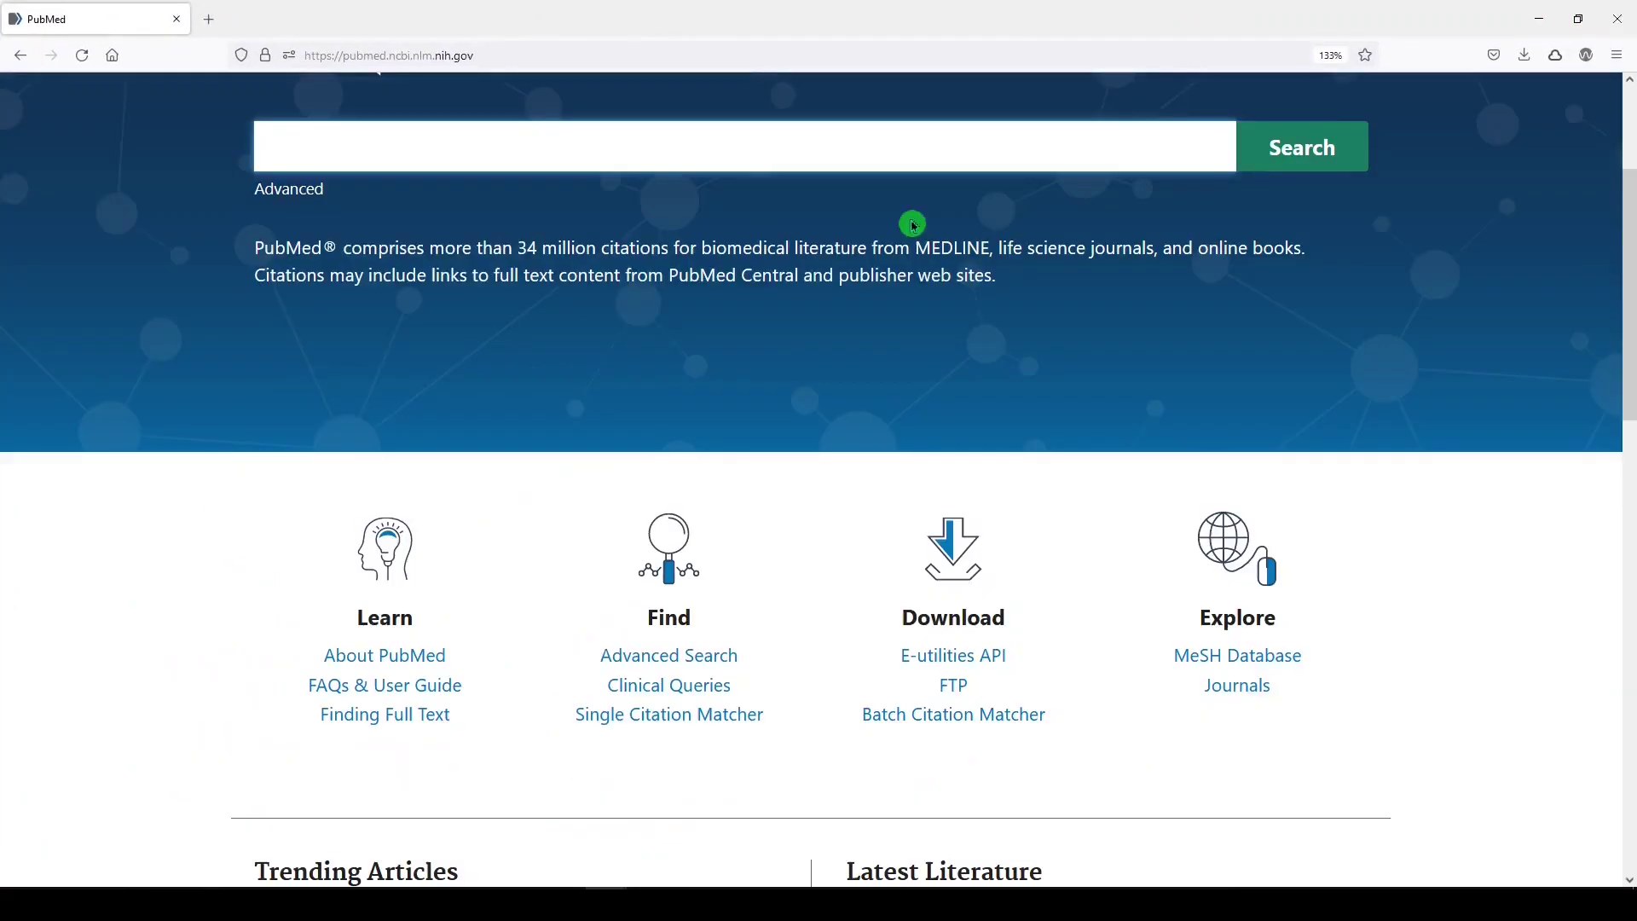
click(1204, 658)
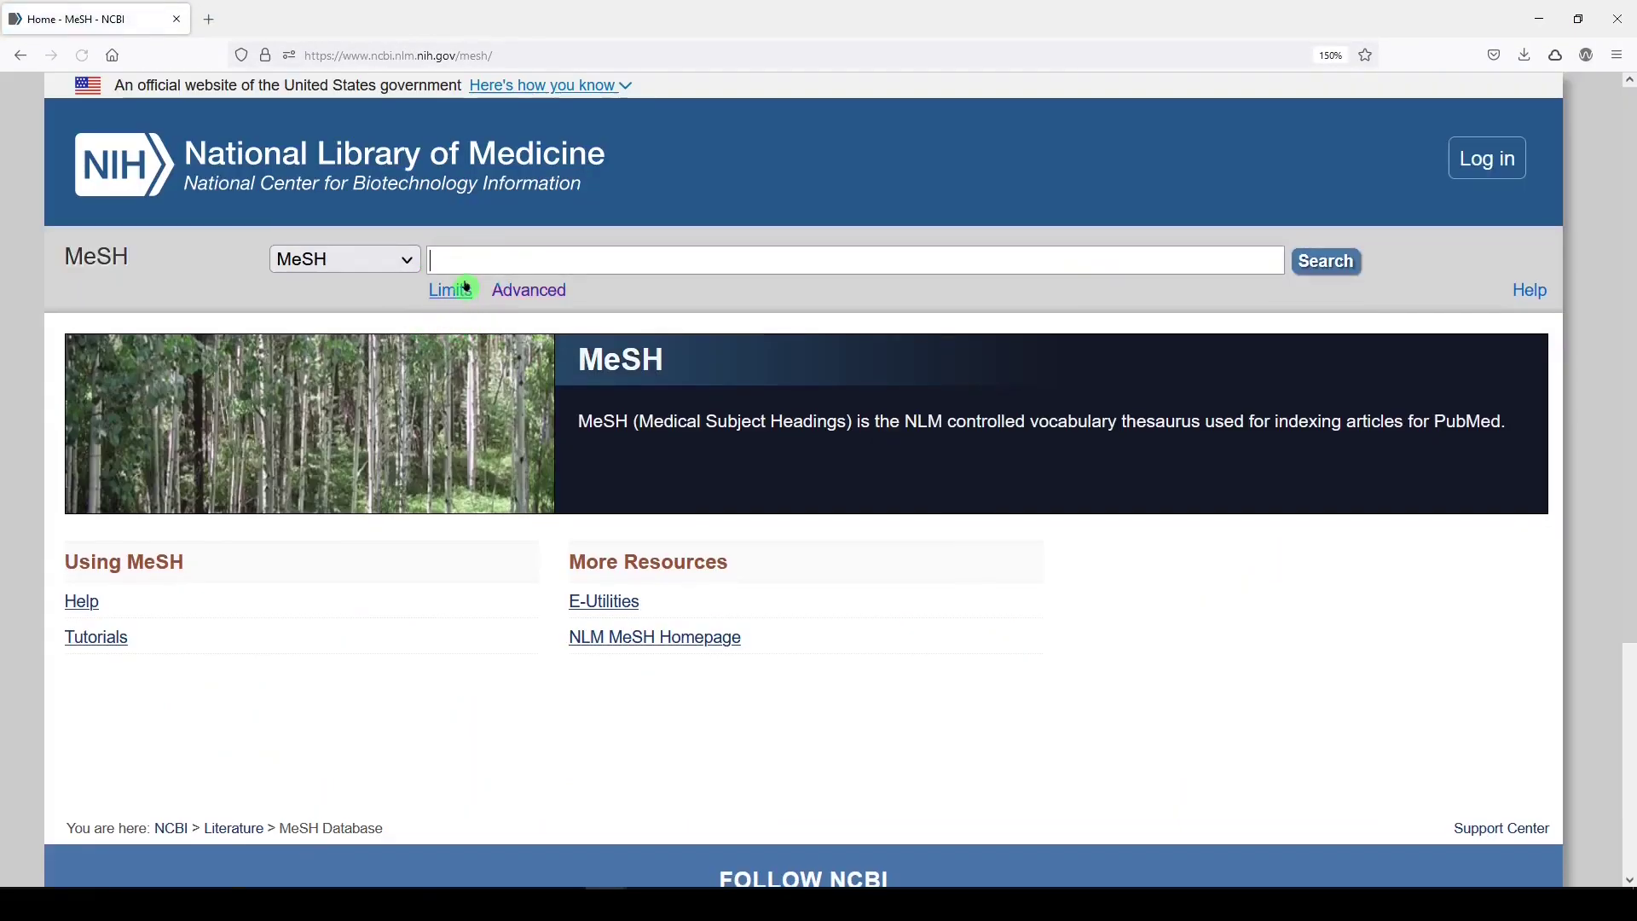
Step: Look up cystic fibrosis in MeSH and run a PubMed search for the "Cystic Fibrosis"[Mesh] heading through the search builder
text(cystic fib)
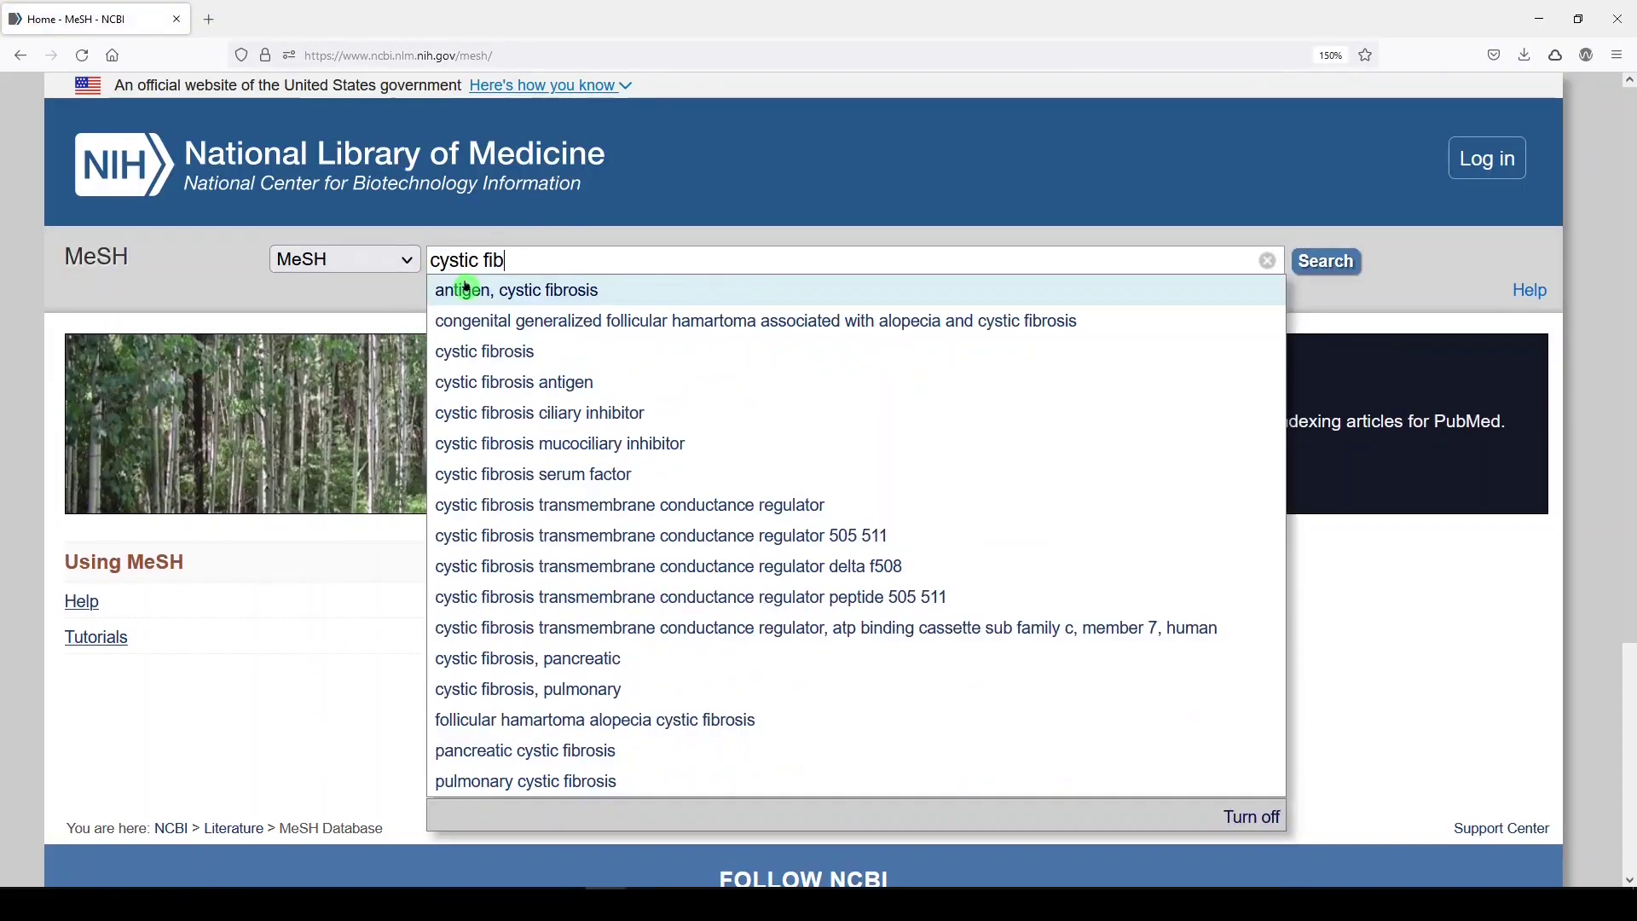
text(rosis)
key(Return)
click(205, 511)
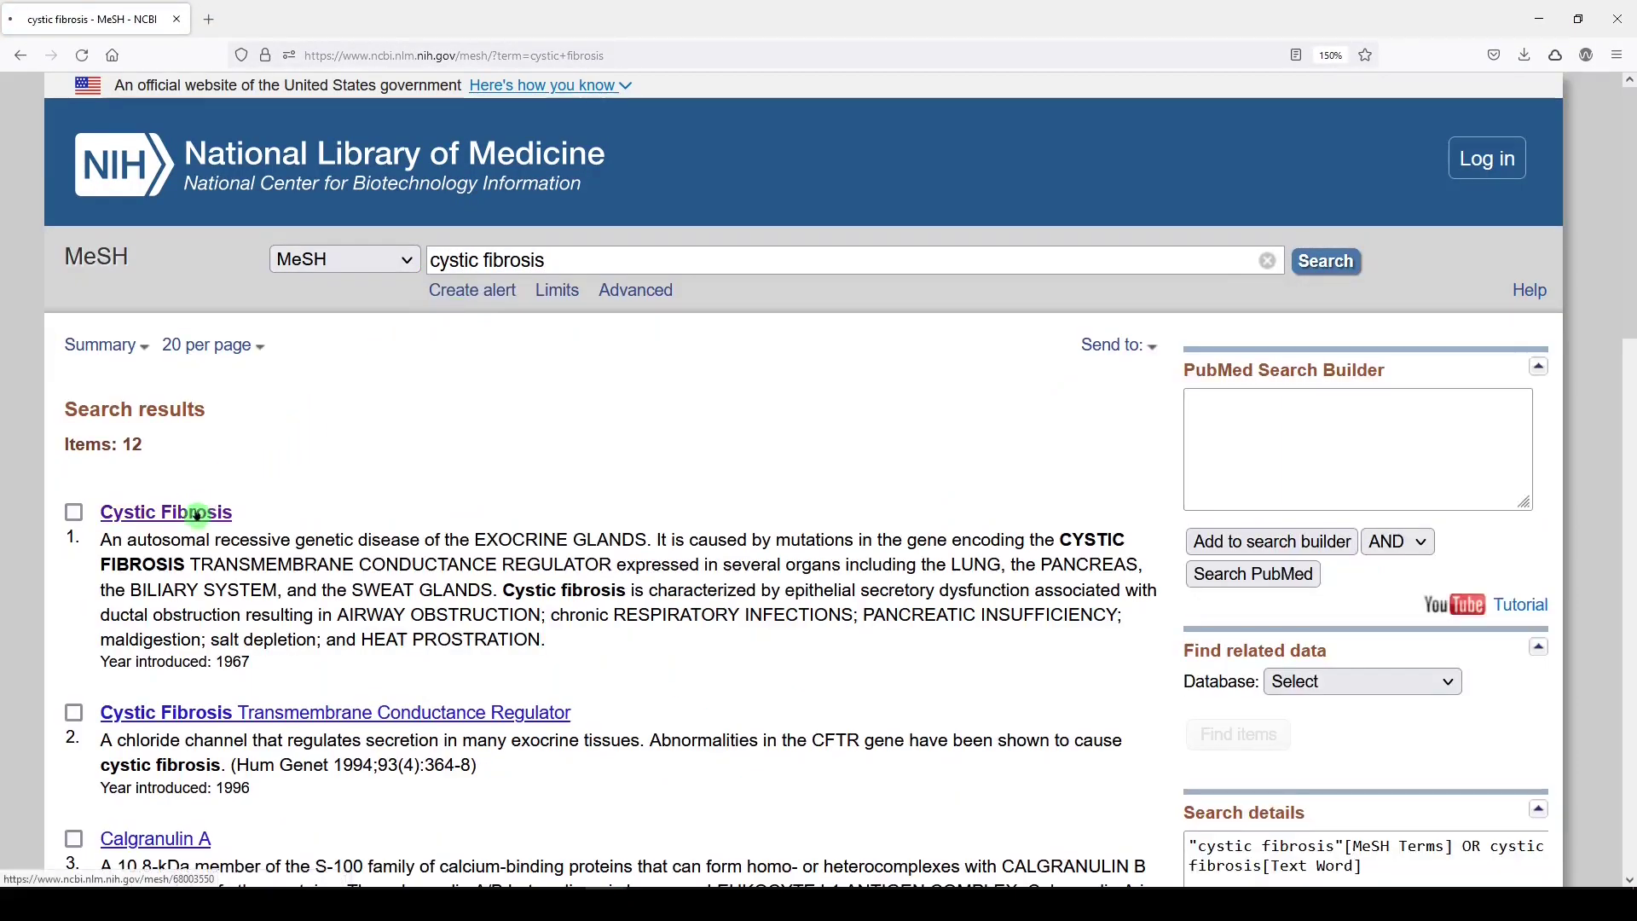
click(1225, 550)
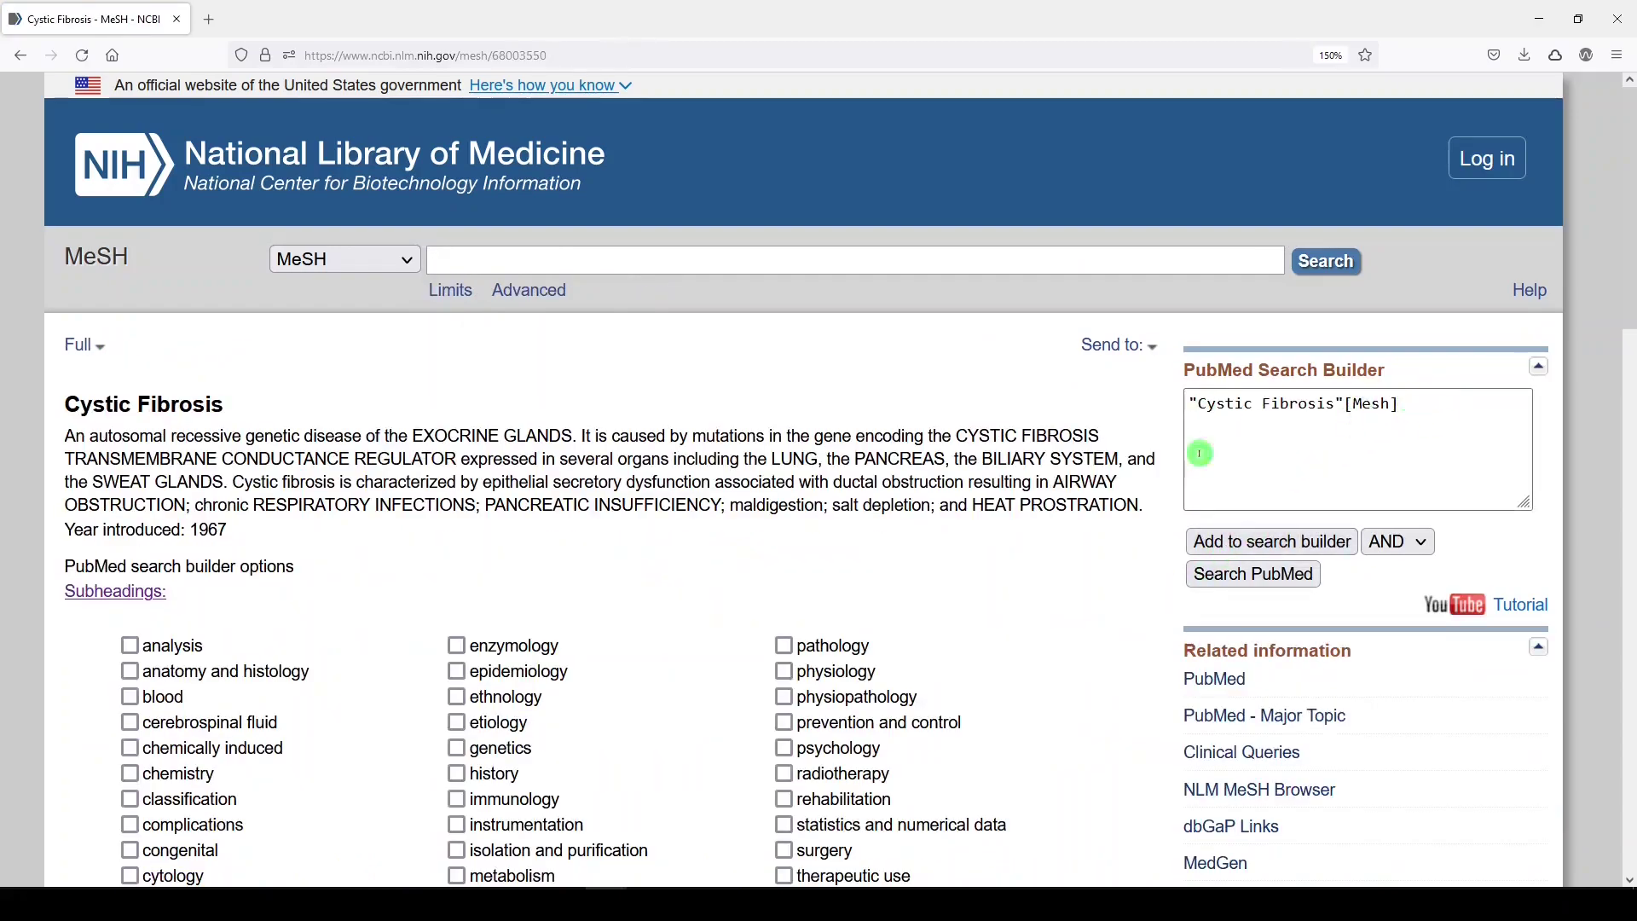
click(1240, 577)
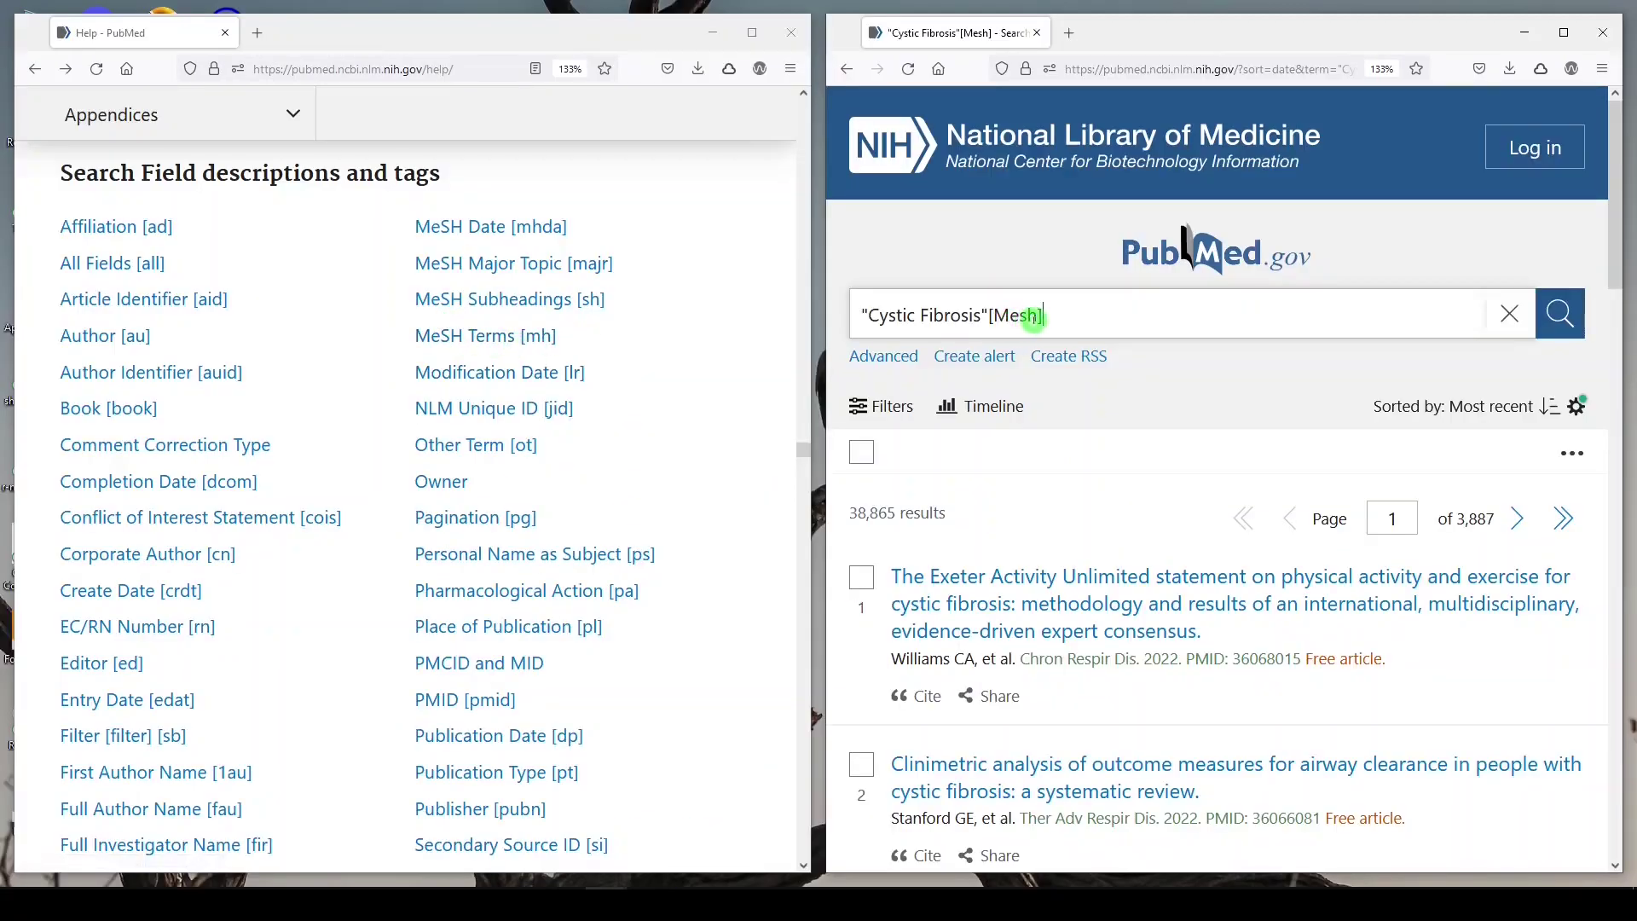
Step: Shorten the query's MeSH tag to [Mh] and rerun the cystic fibrosis search
drag(1035, 317, 1014, 317)
text(h)
key(Return)
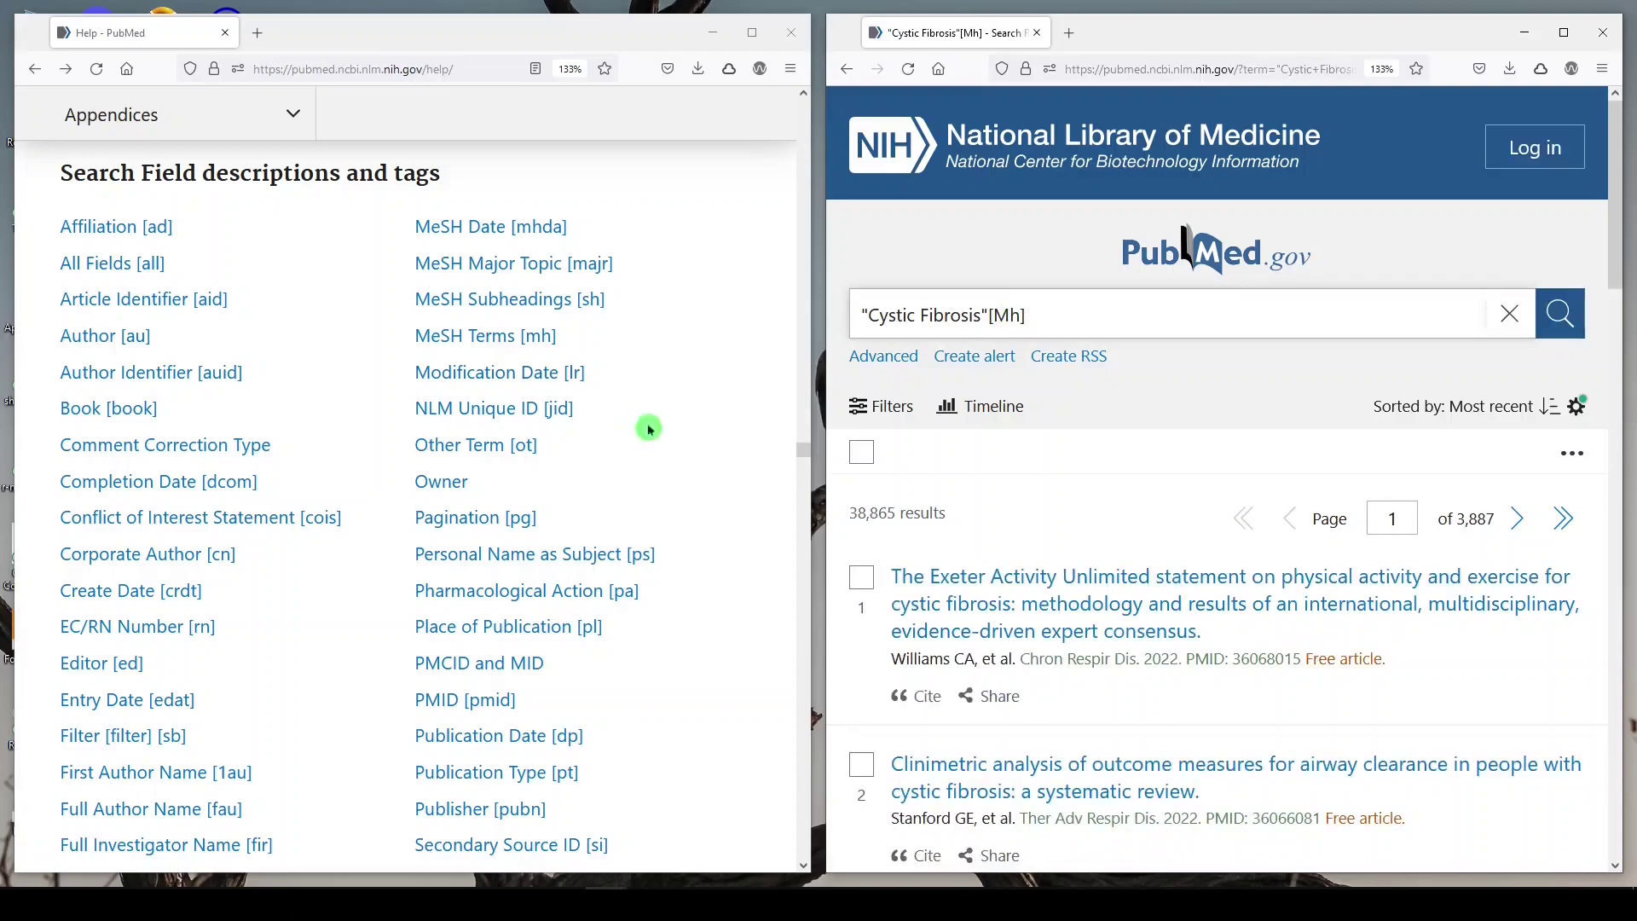
Step: Check the PMID tag in the help list, copy the first result's PMID and search for that number alone
scroll(472, 358, down, 3)
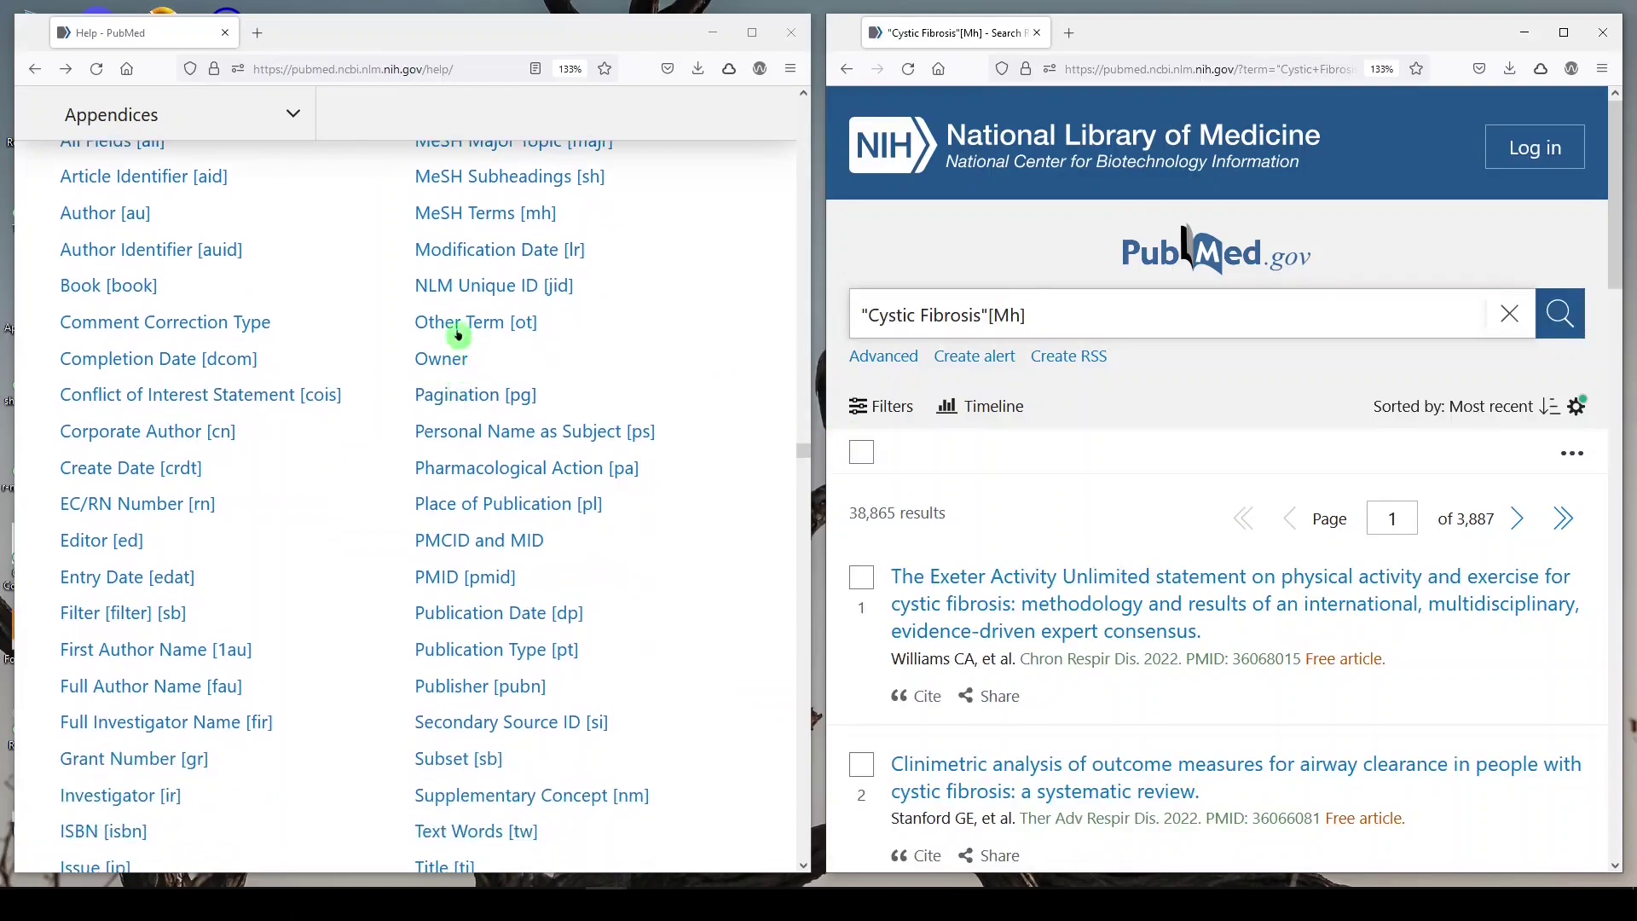
scroll(489, 458, down, 3)
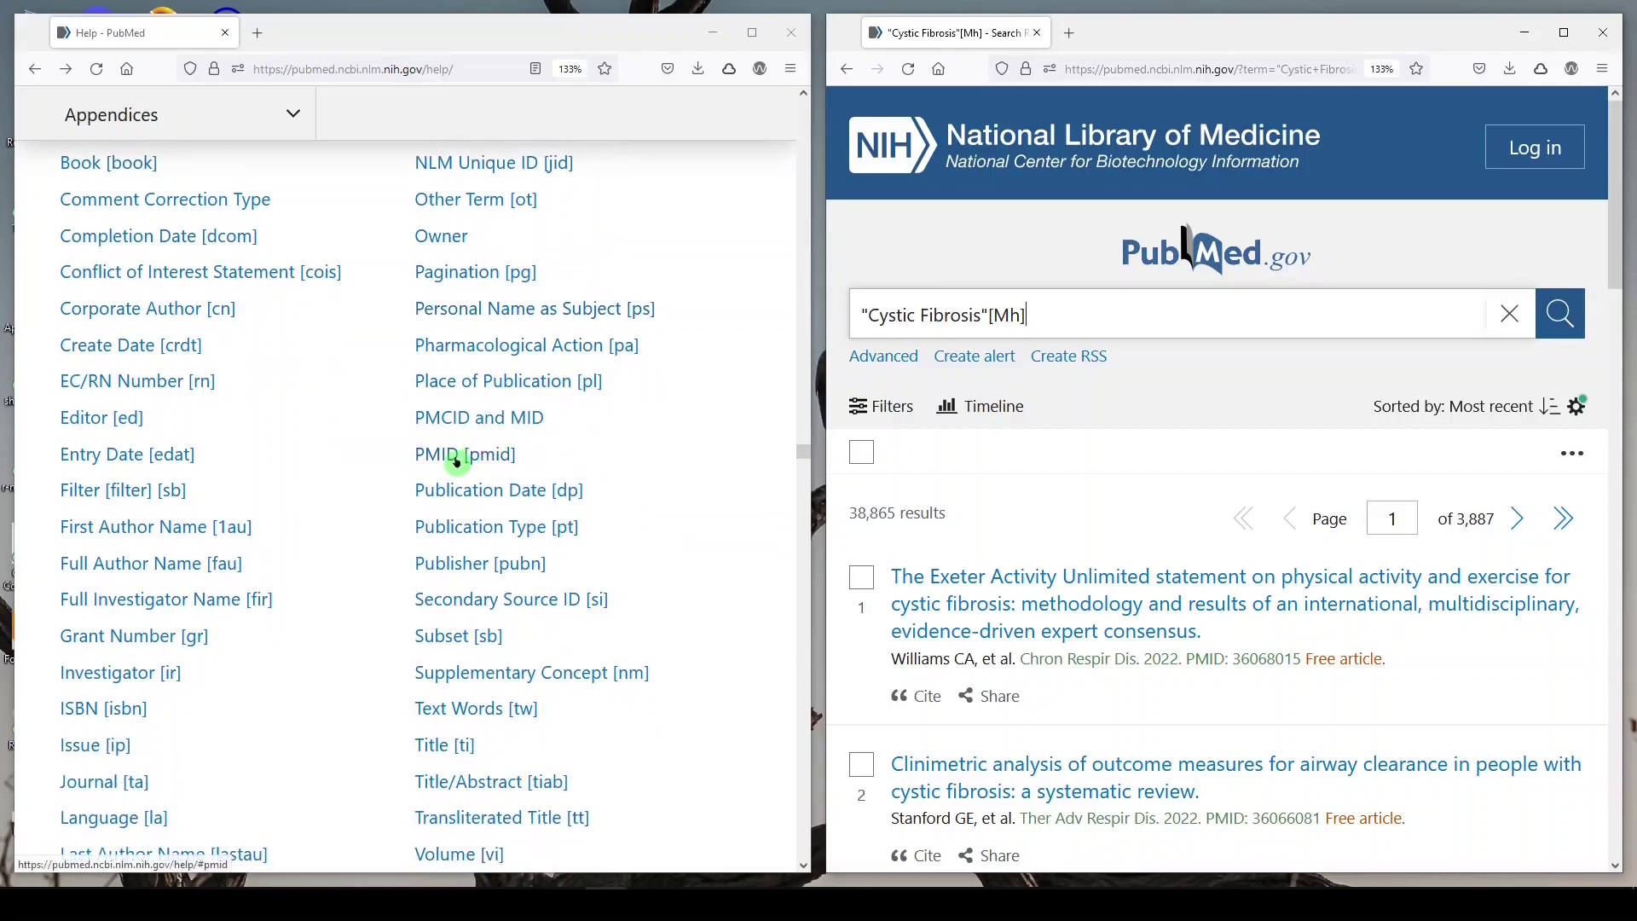
drag(1231, 658, 1300, 658)
key(ctrl+c)
drag(1052, 318, 832, 322)
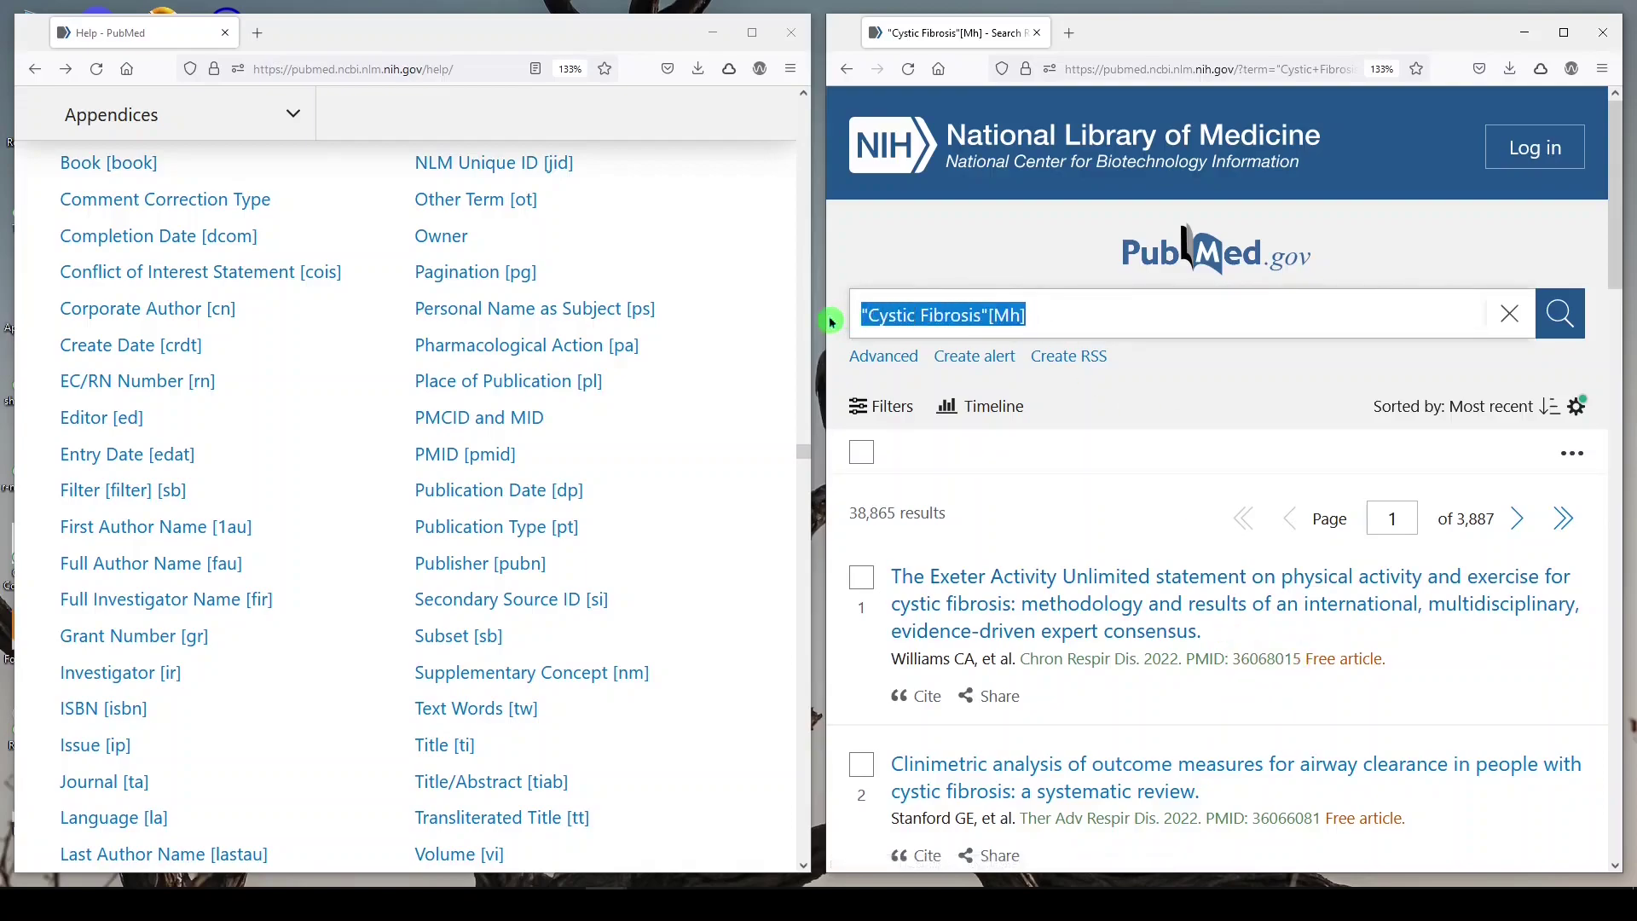
key(BackSpace)
key(ctrl+v)
key(Return)
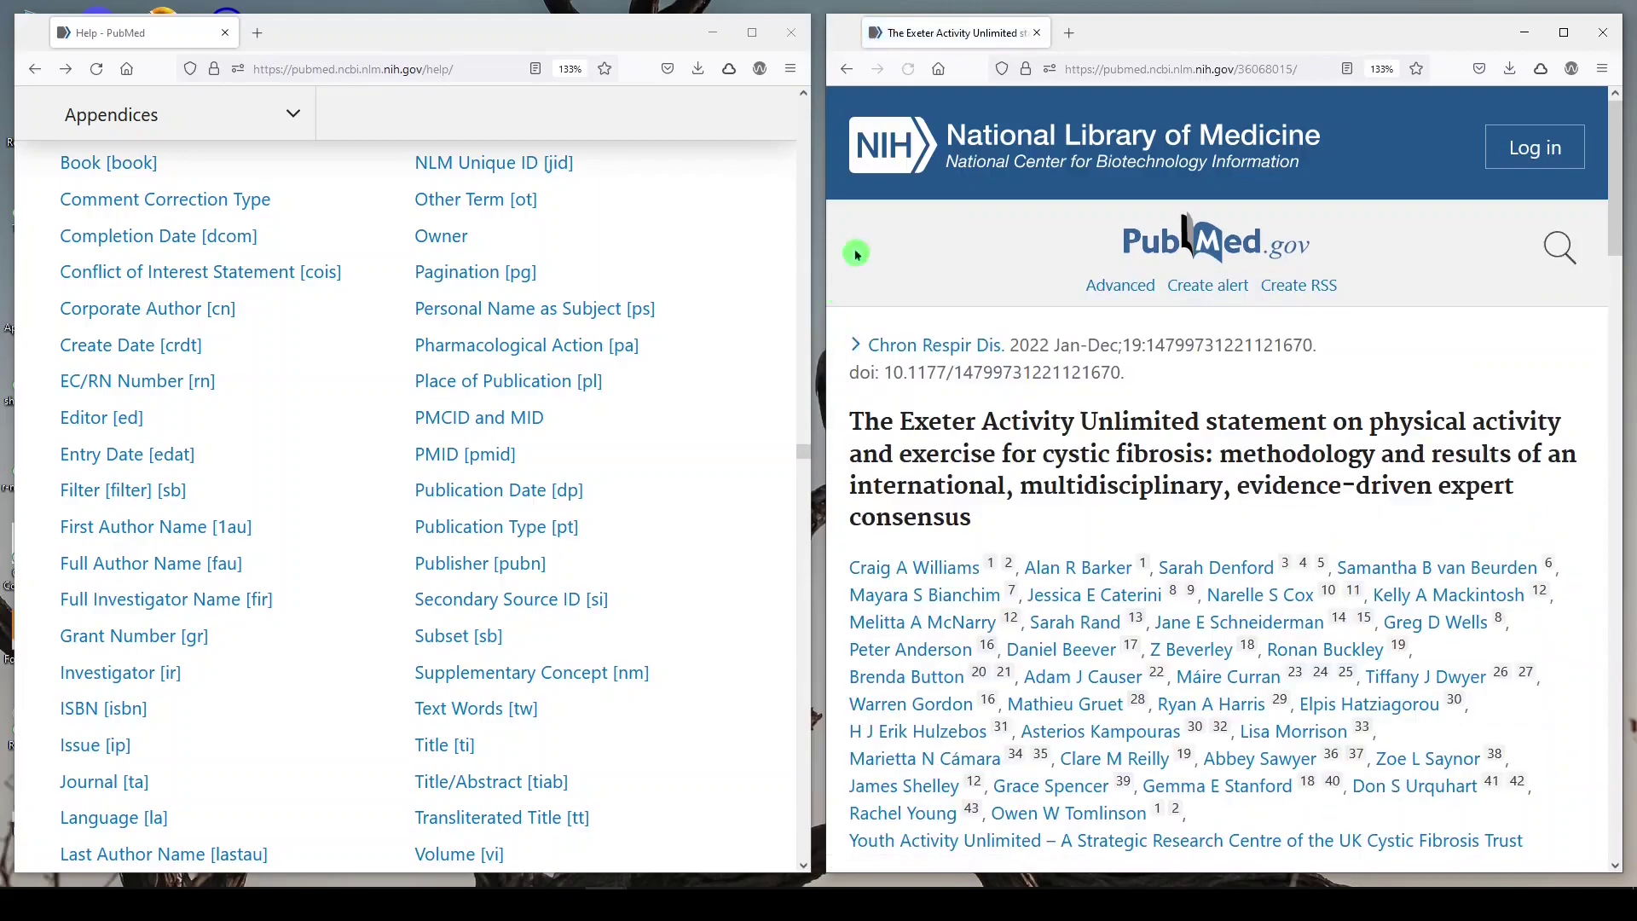
Step: Go back to the cystic fibrosis results, search for the same PMID with the [pmid] tag, and return to the results
click(846, 68)
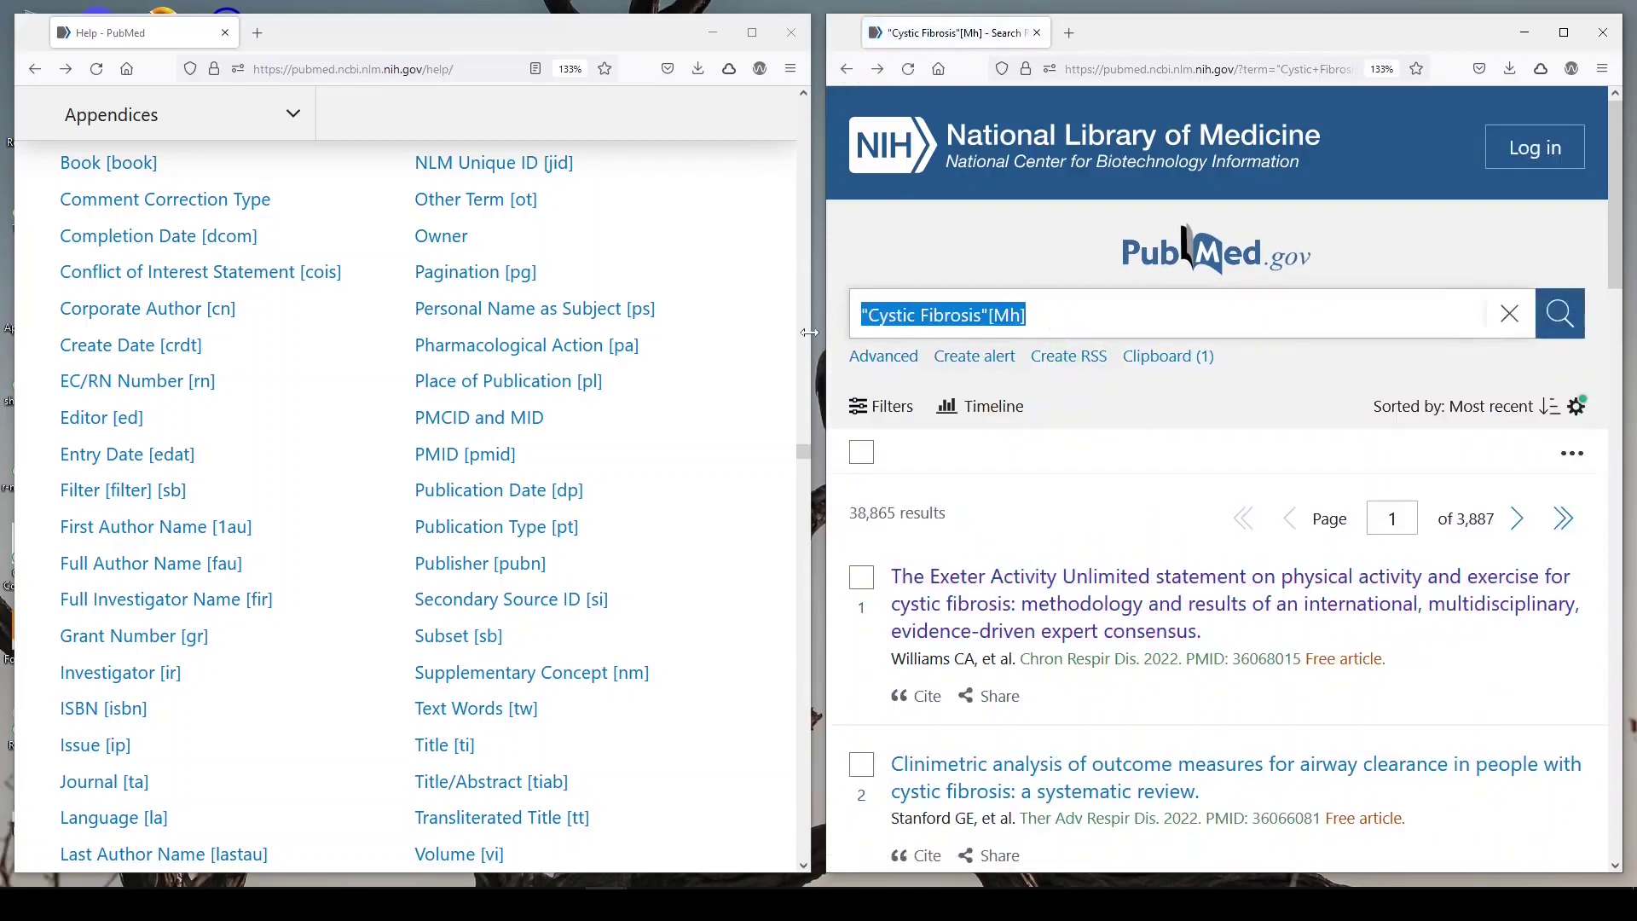
key(ctrl+v)
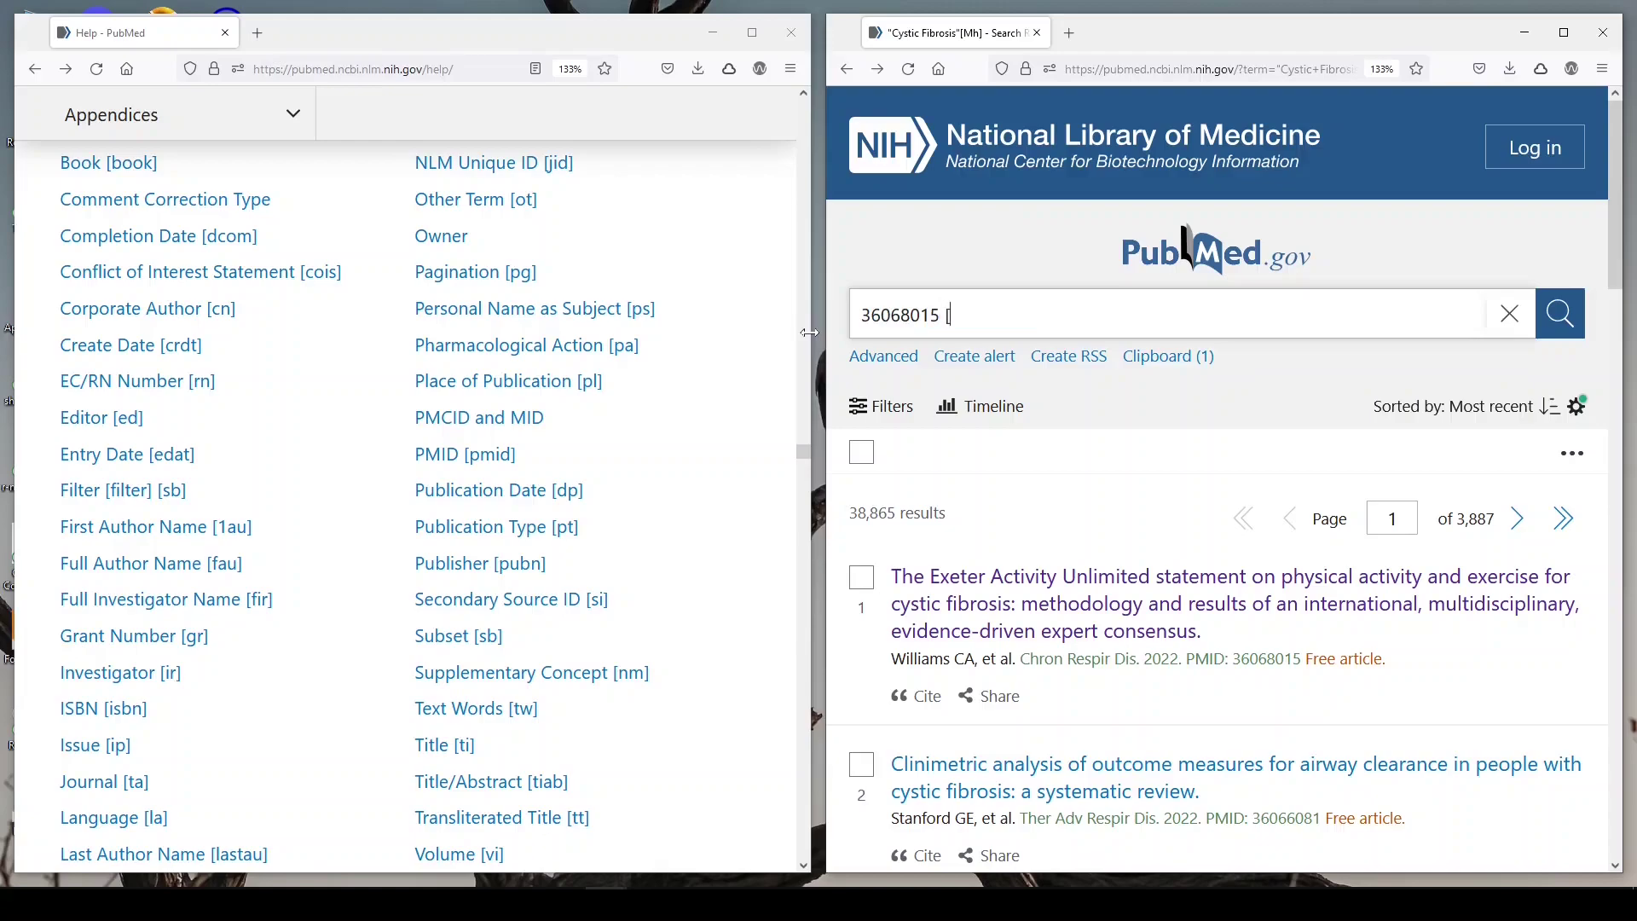
text([pmid])
key(Return)
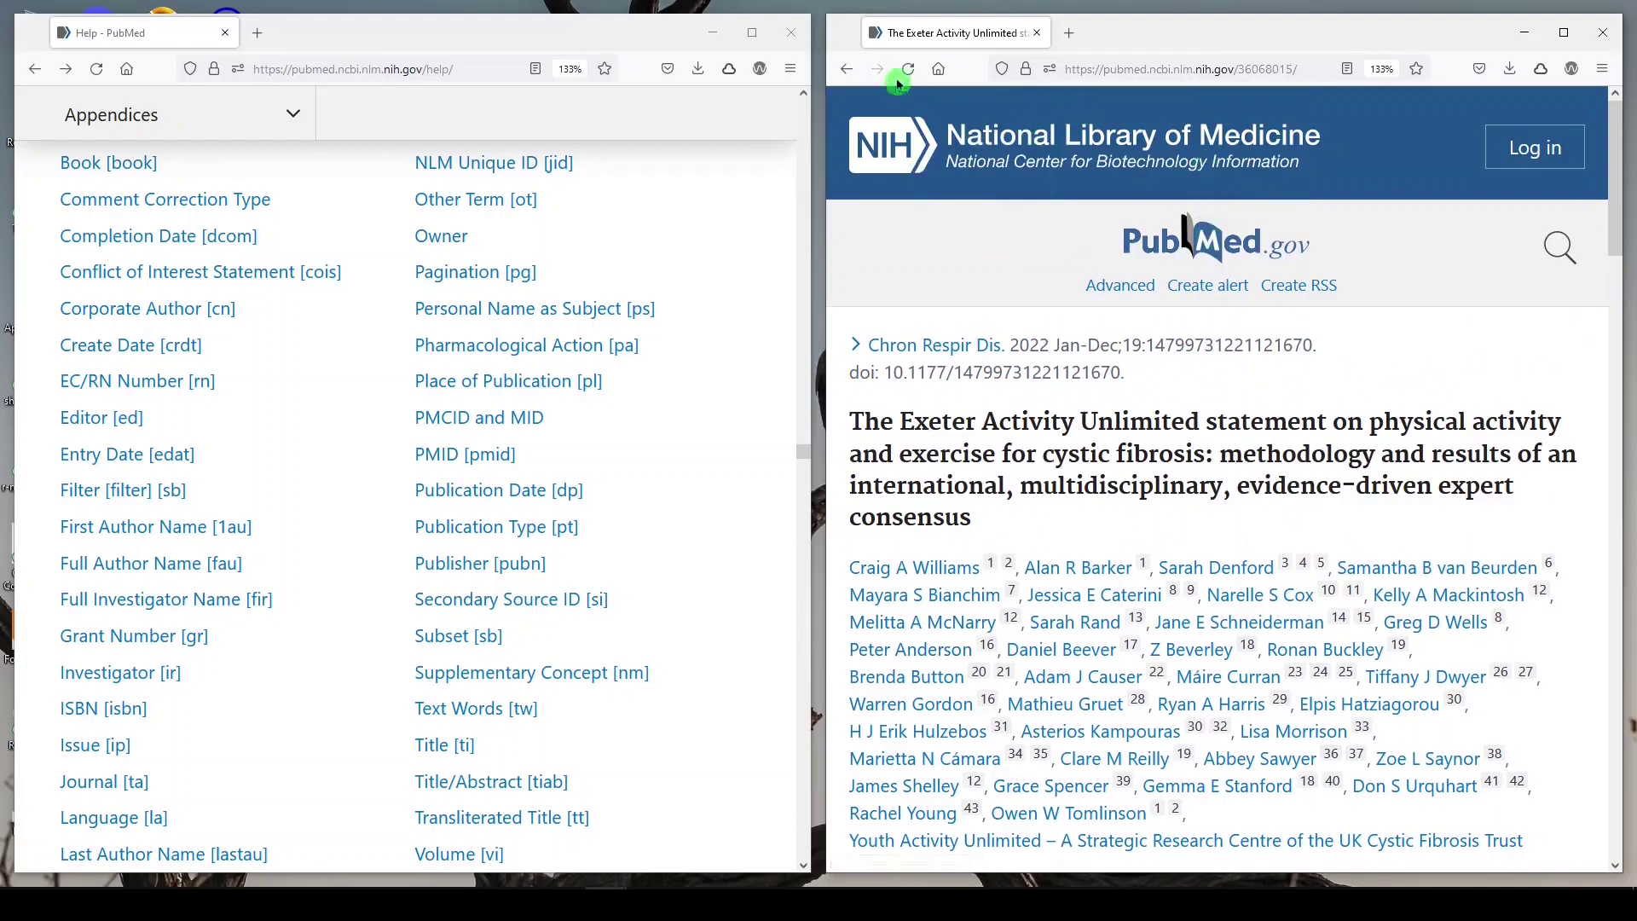
click(855, 68)
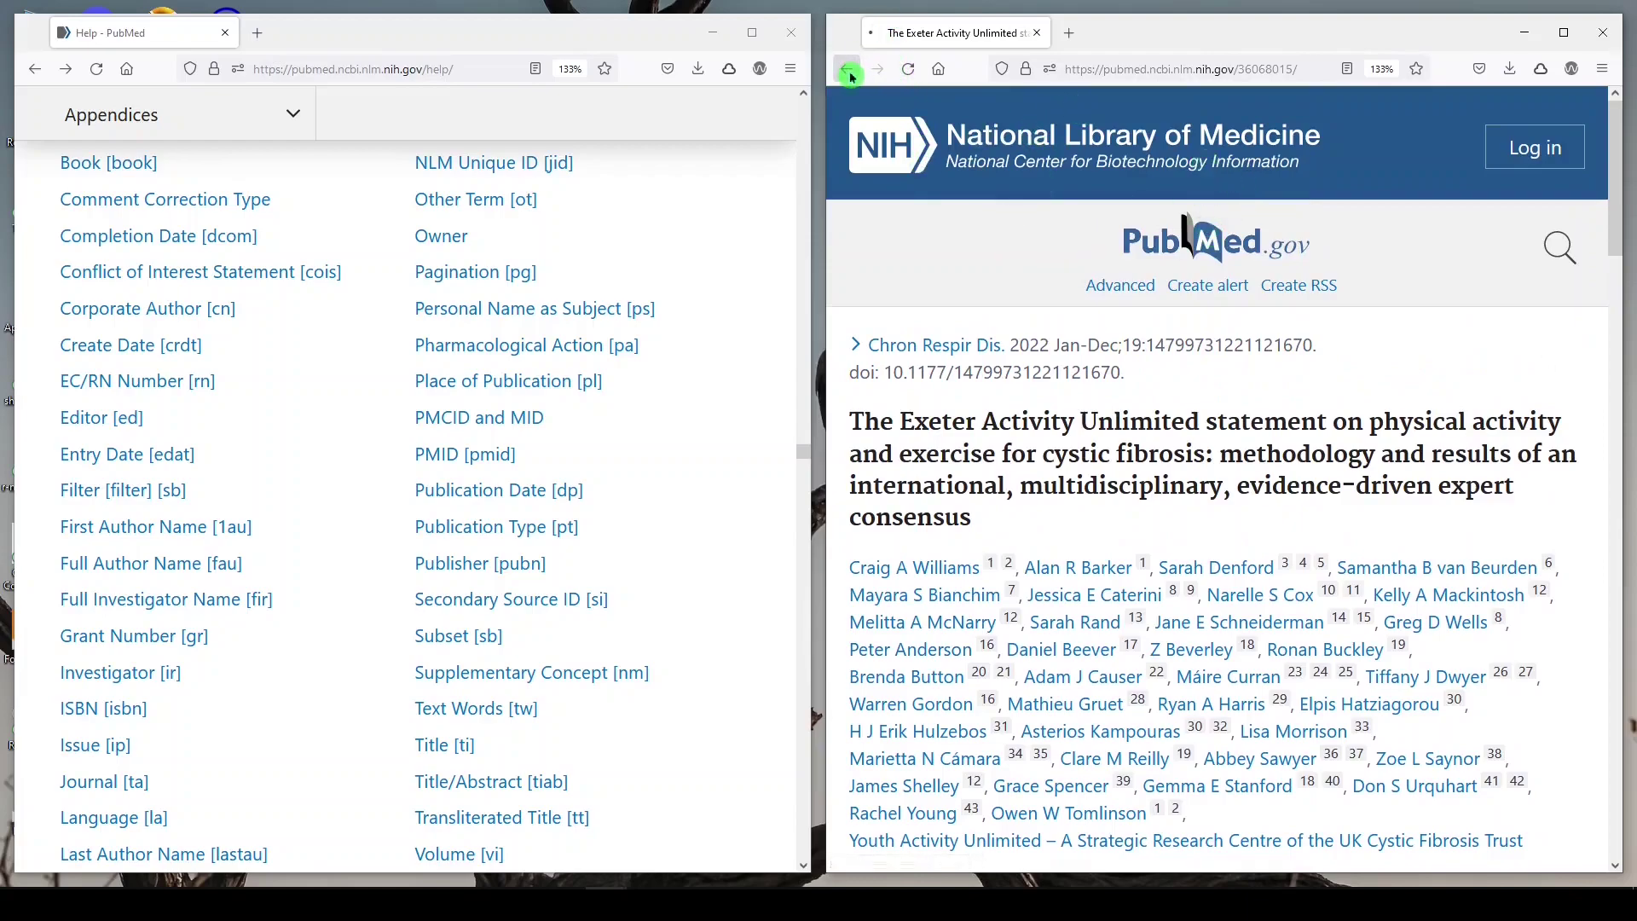
Step: Read the Subset [sb] description and its linked Filters section in the help, and return to the tag list
scroll(461, 520, down, 3)
click(462, 520)
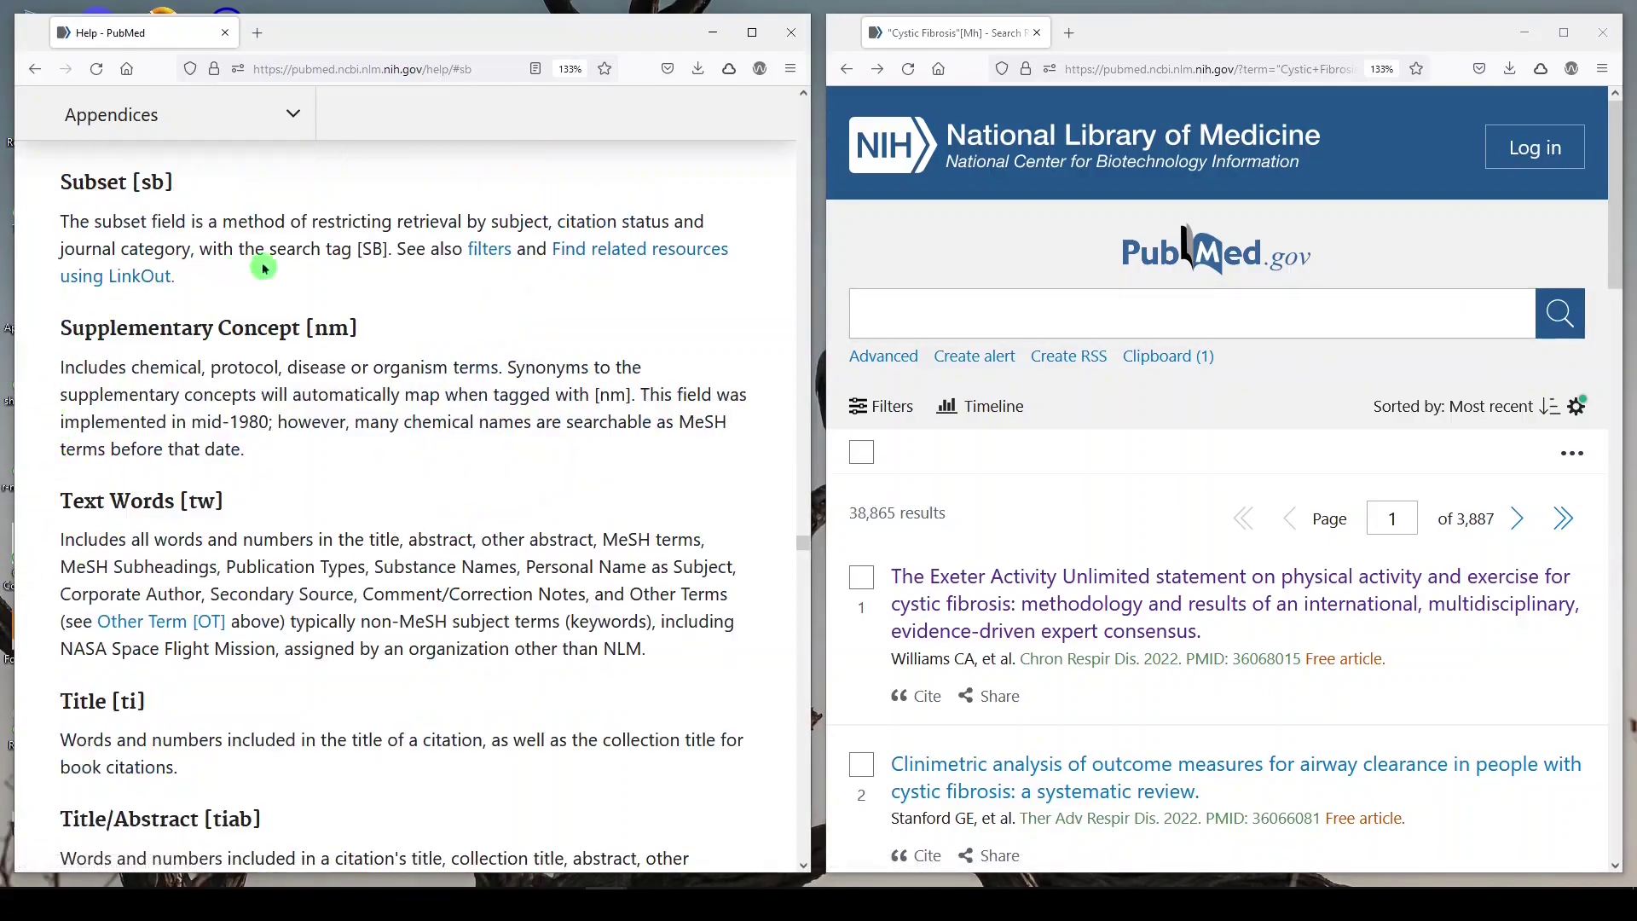
click(490, 249)
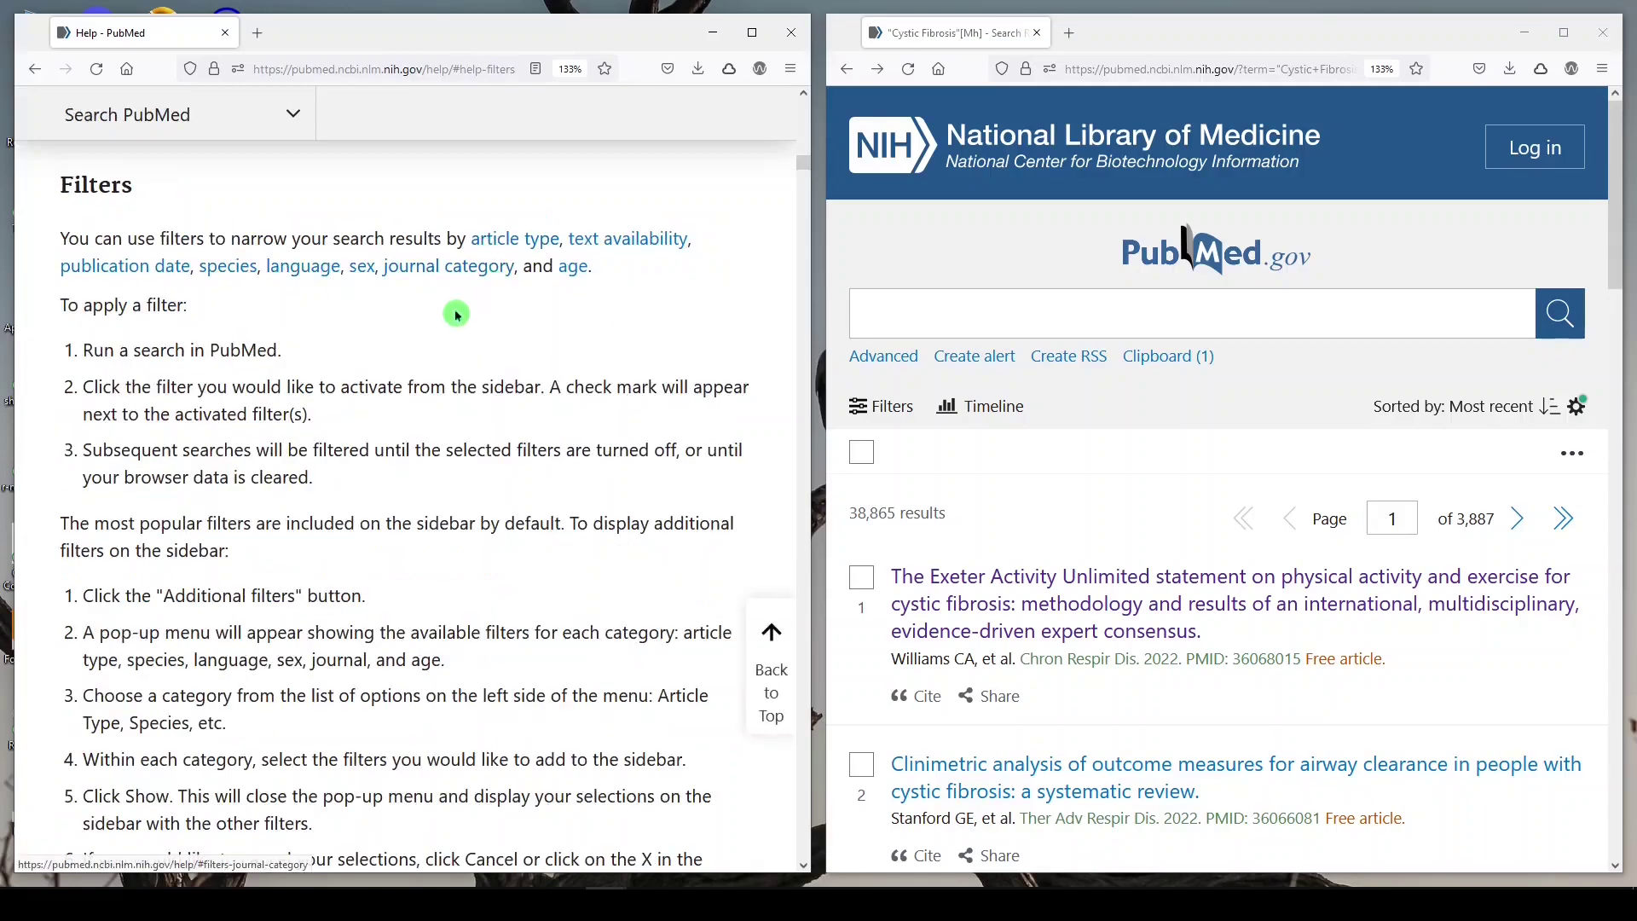
click(34, 69)
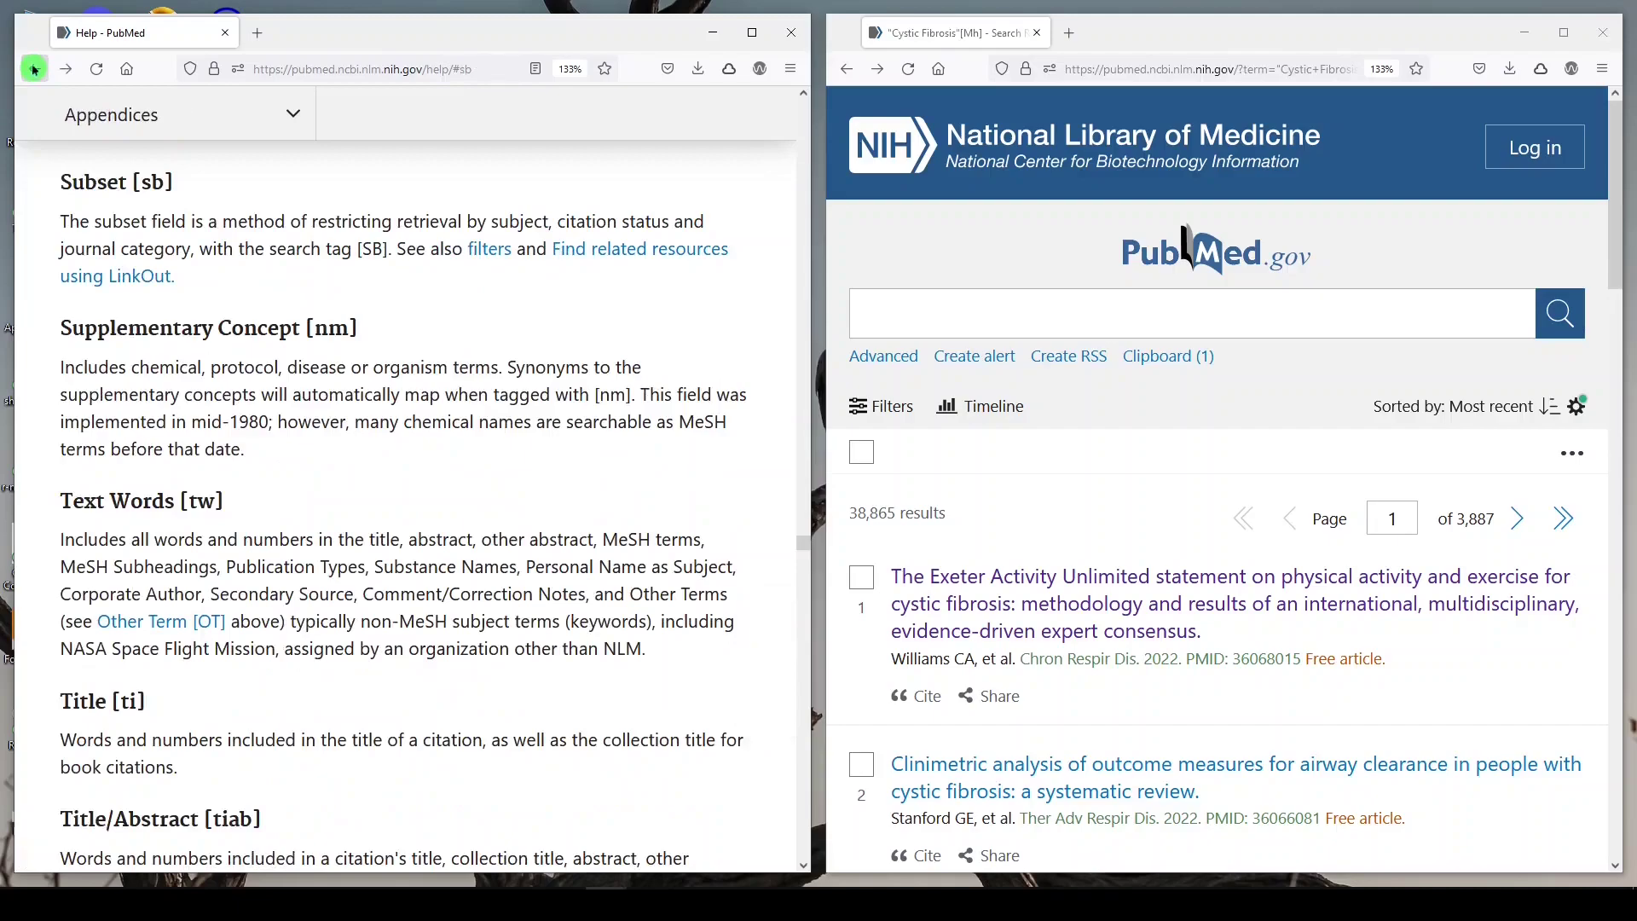
click(34, 69)
Step: Search PubMed for systematic [sb] to restrict retrieval to the systematic review subset
click(920, 317)
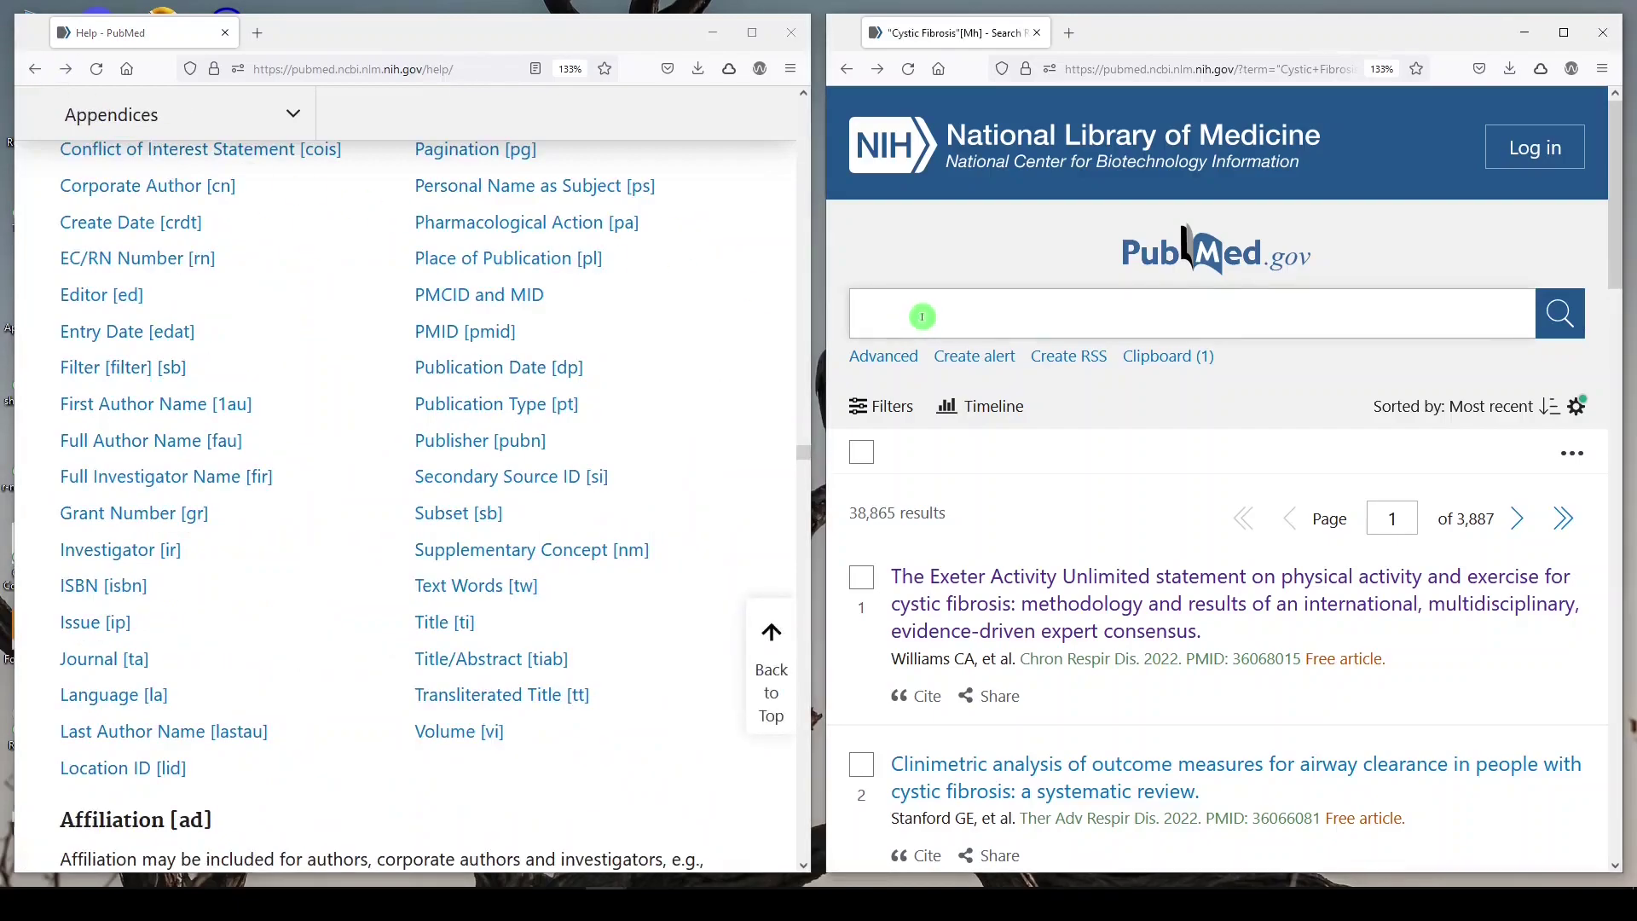
text(sy)
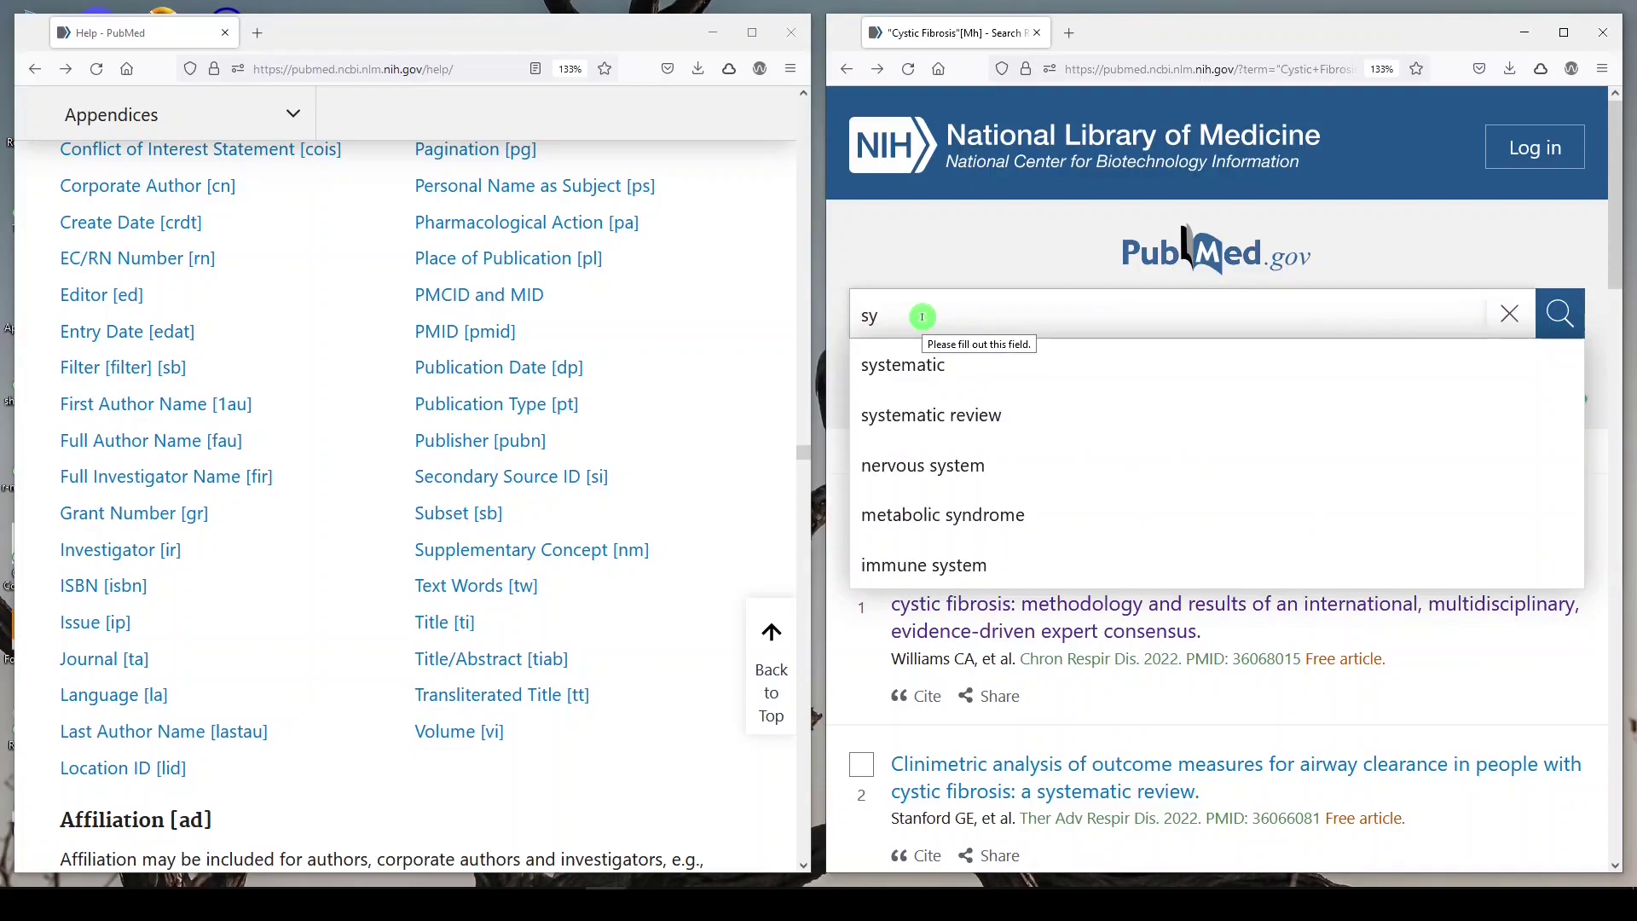
text(stemat)
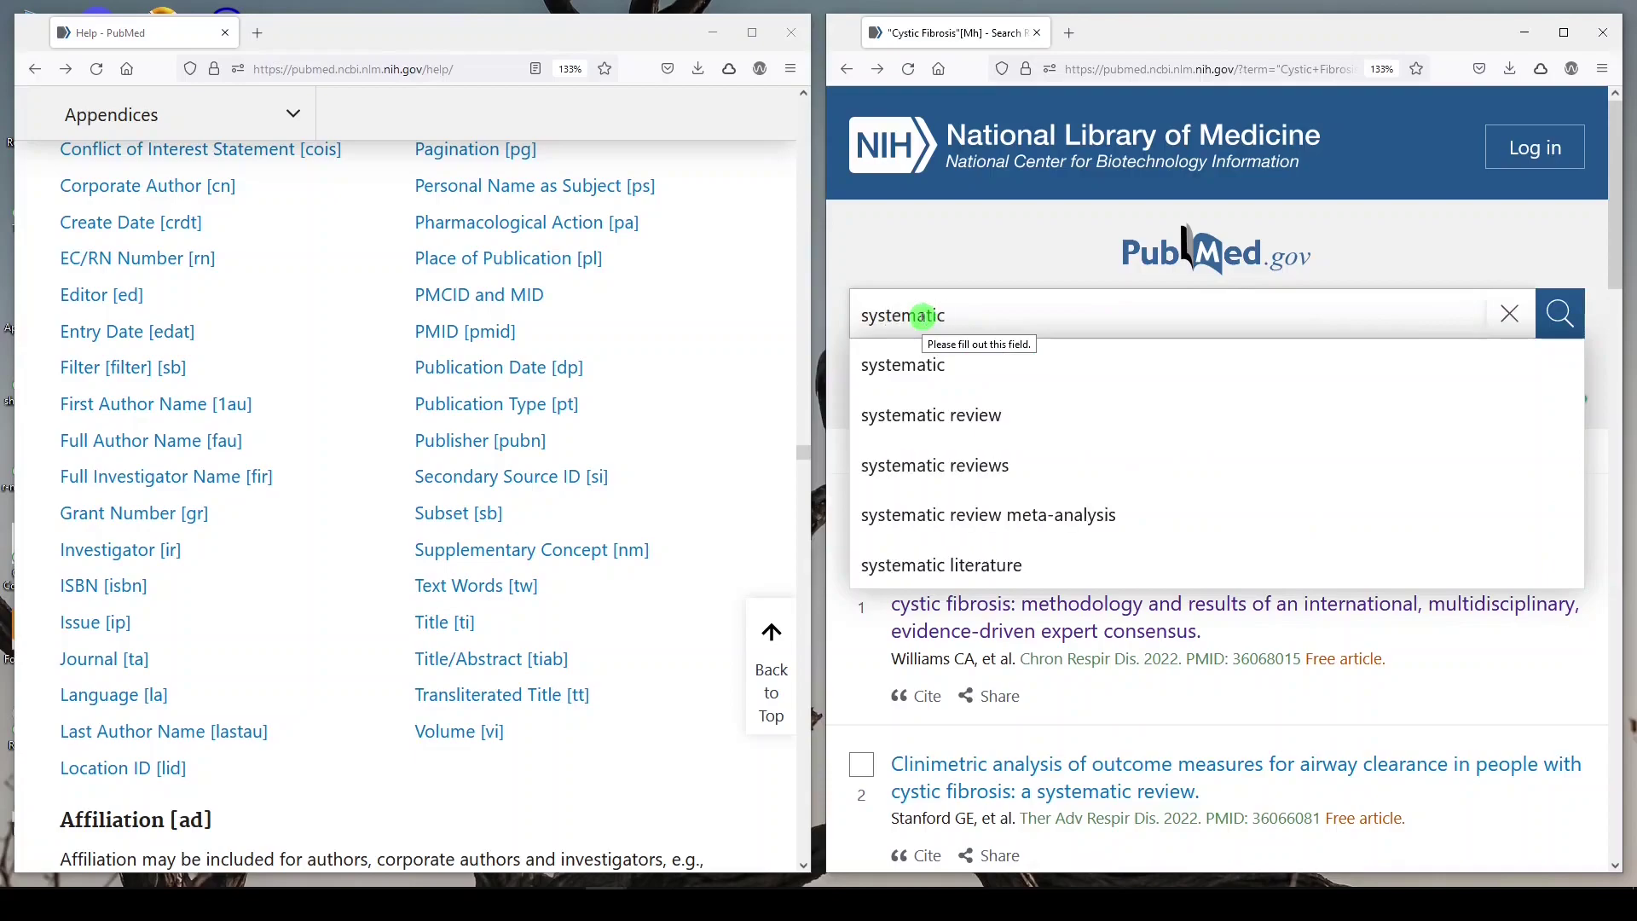
text(ic [sb)
key(Return)
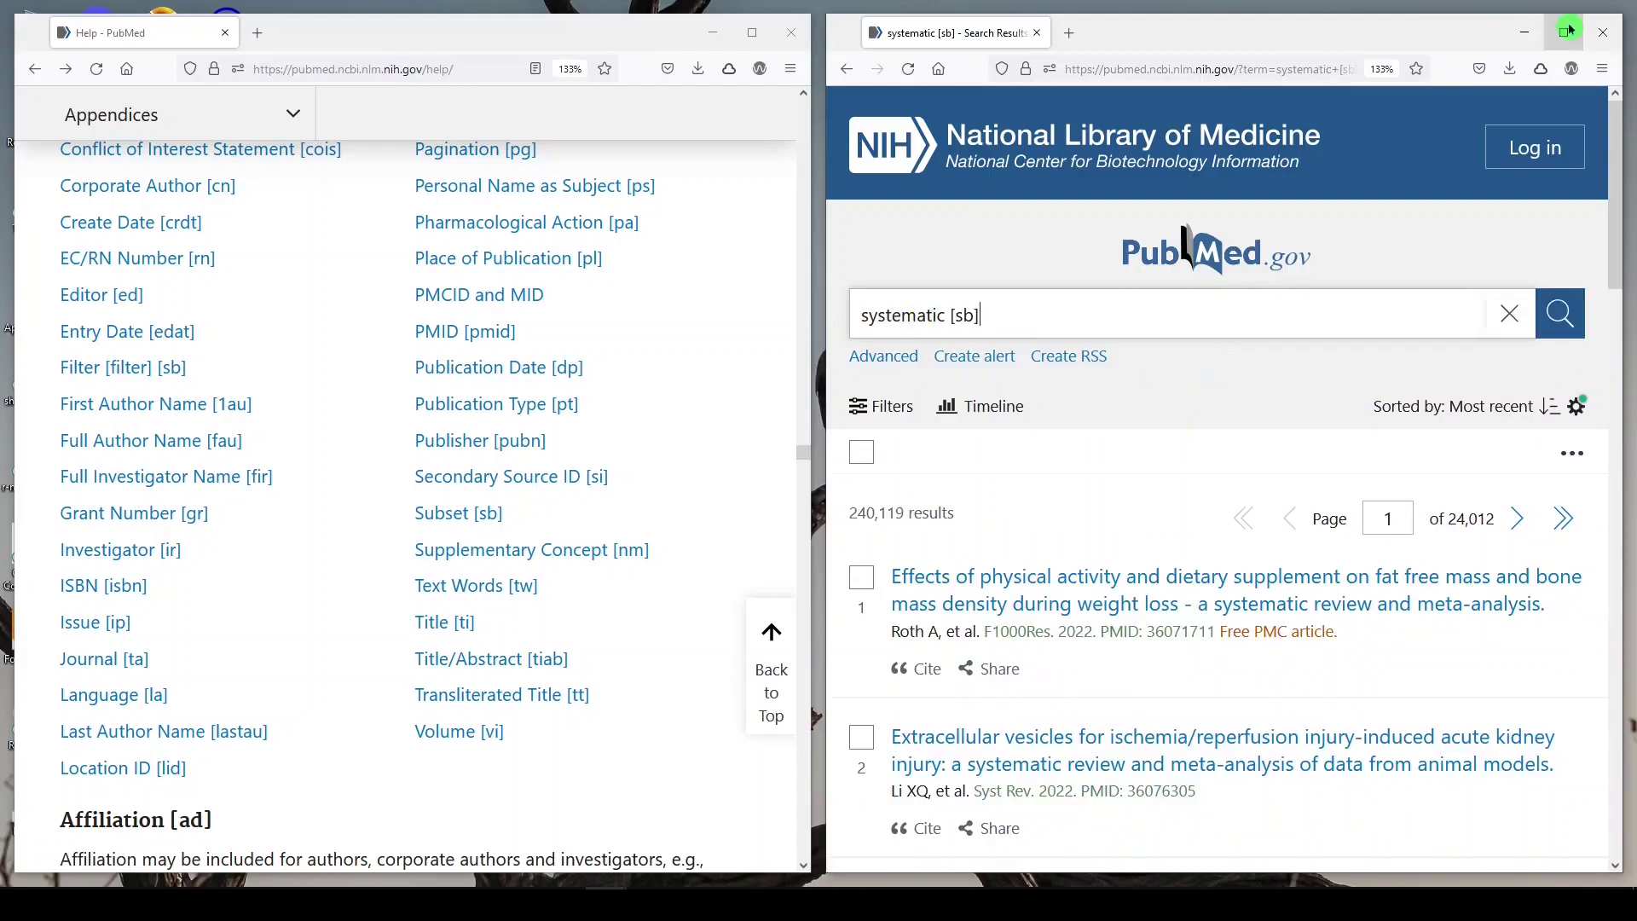
Step: Enlarge the results window and locate the Systematic Review option among the article type filters
key(super+Up)
scroll(478, 475, down, 4)
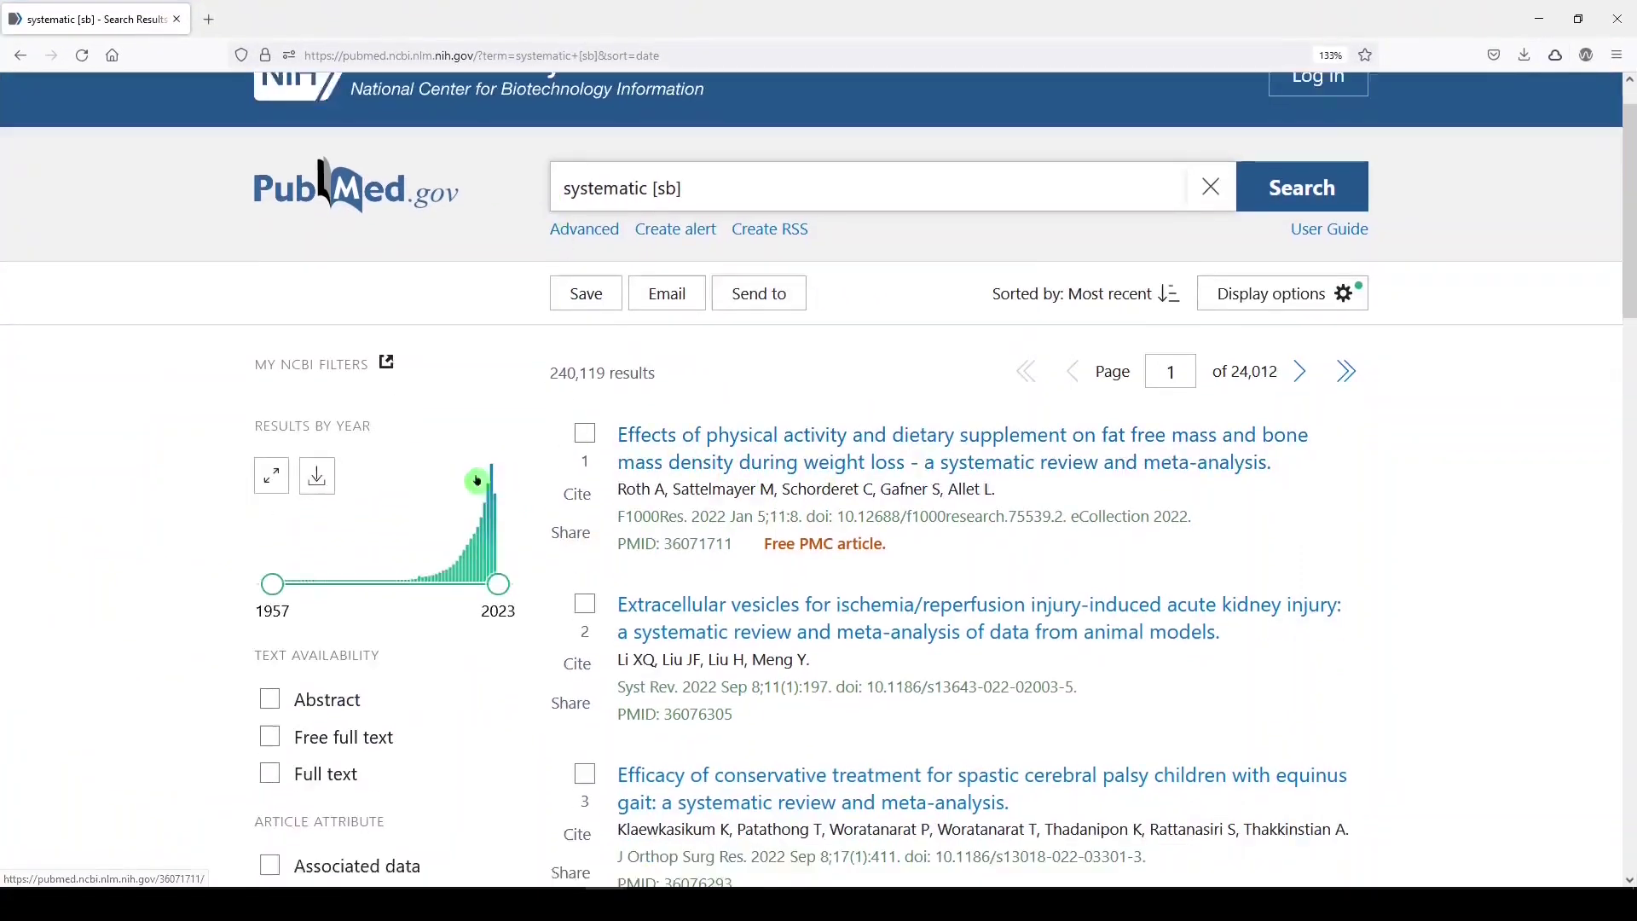
scroll(1144, 377, down, 3)
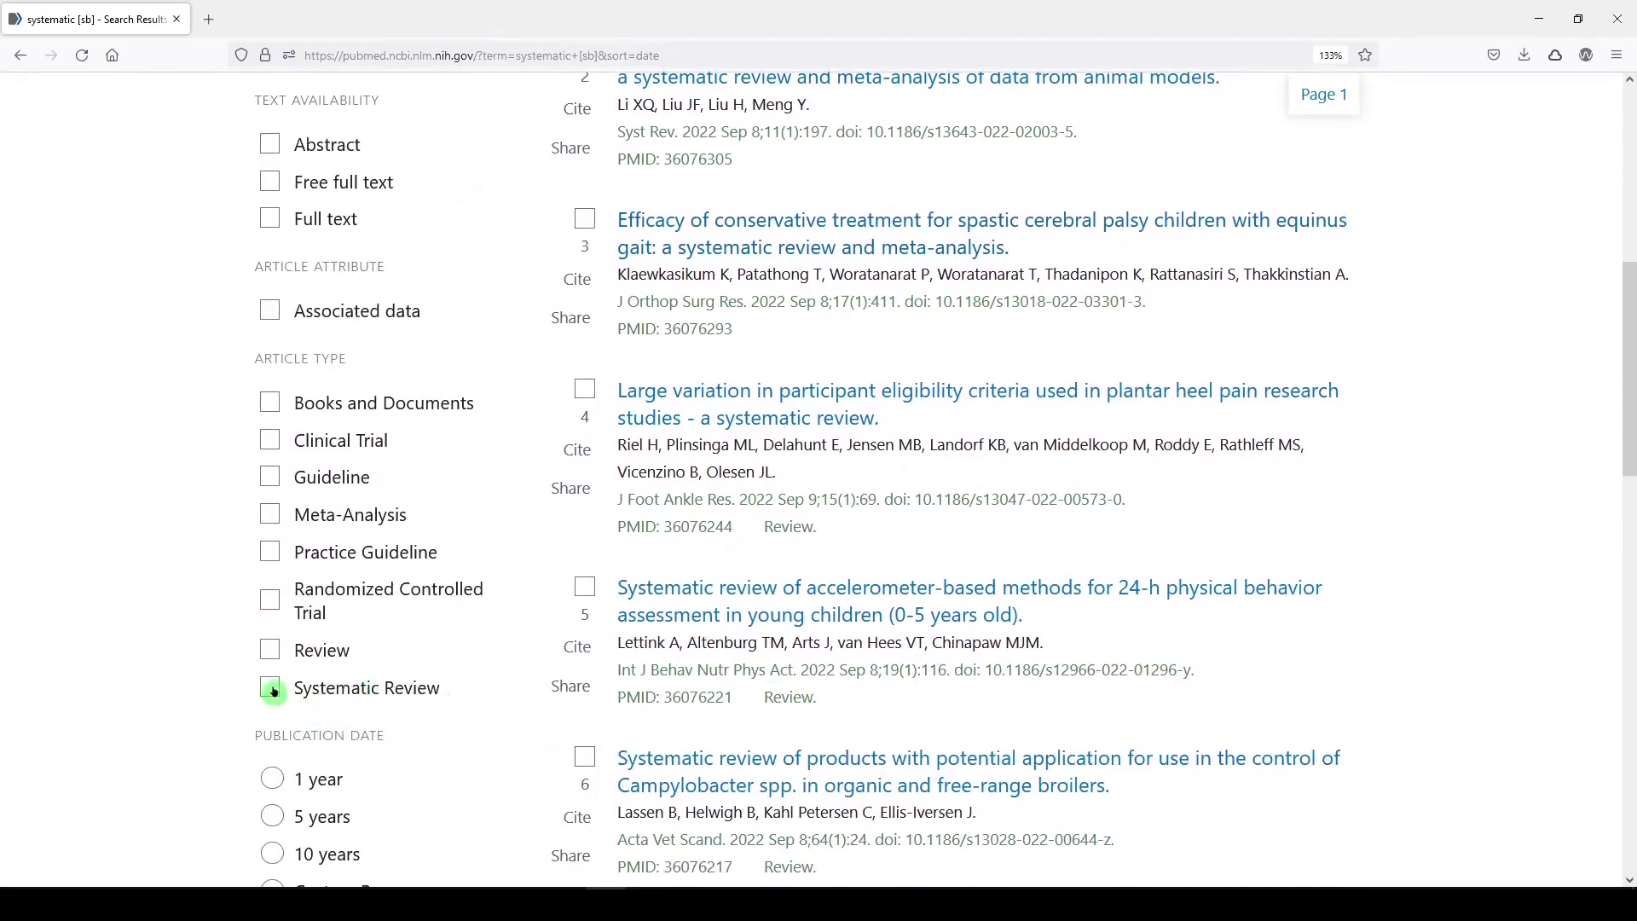
scroll(585, 671, up, 4)
scroll(585, 671, up, 4)
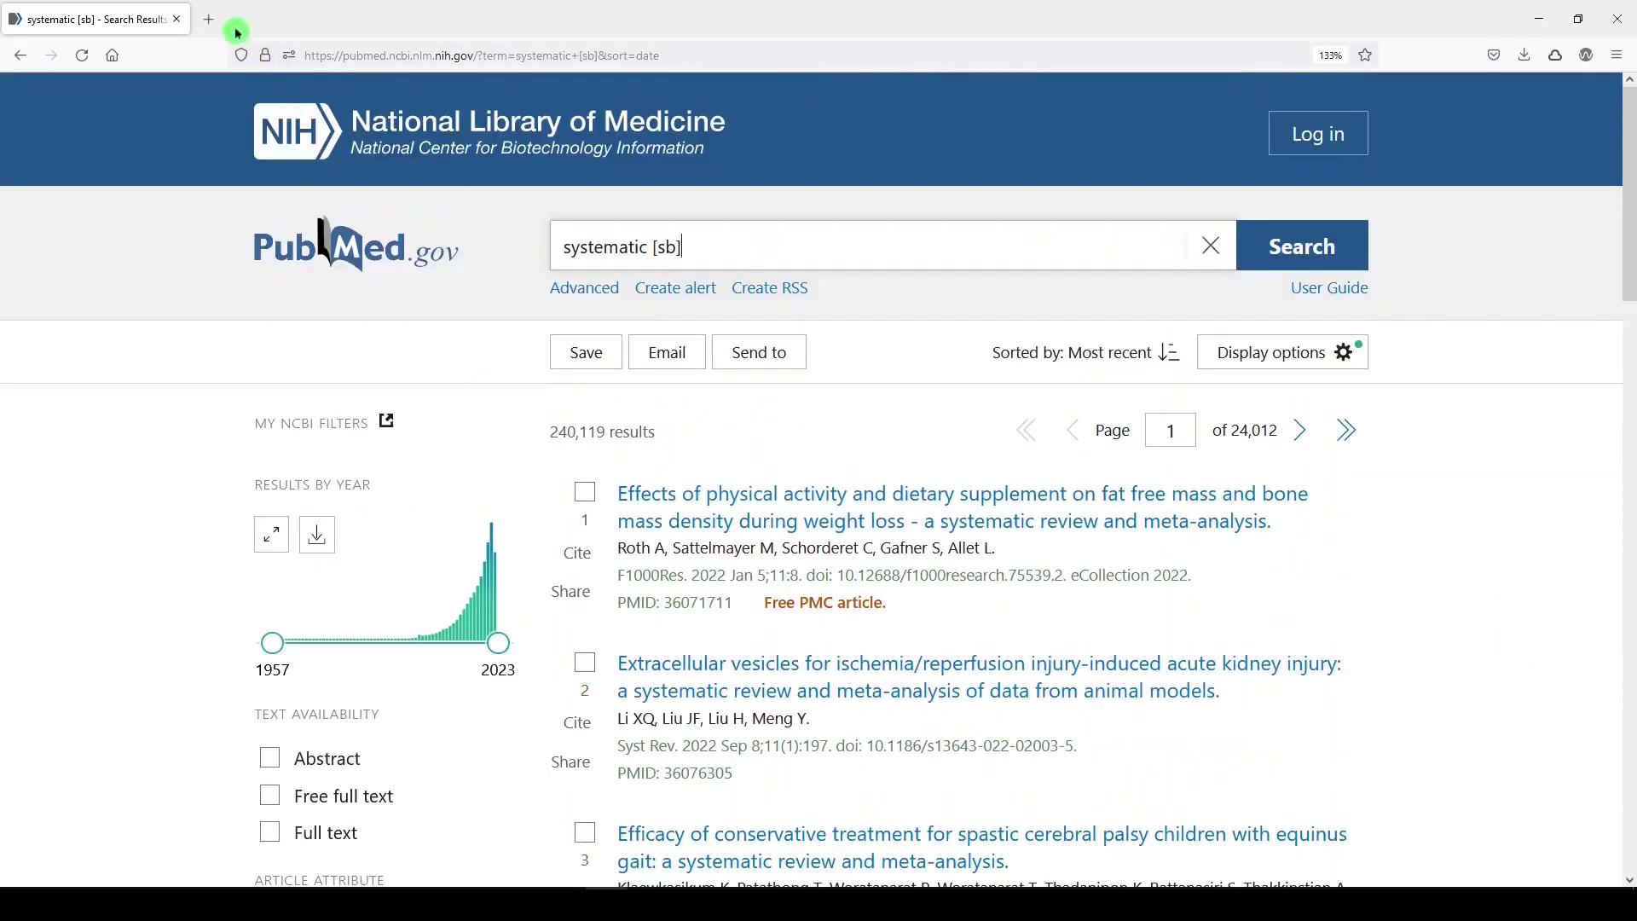
Step: Search the web in a new tab for "systematic review subset pubmed" and open the NLM Systematic Reviews Filter Strategy page
click(208, 19)
text(sy)
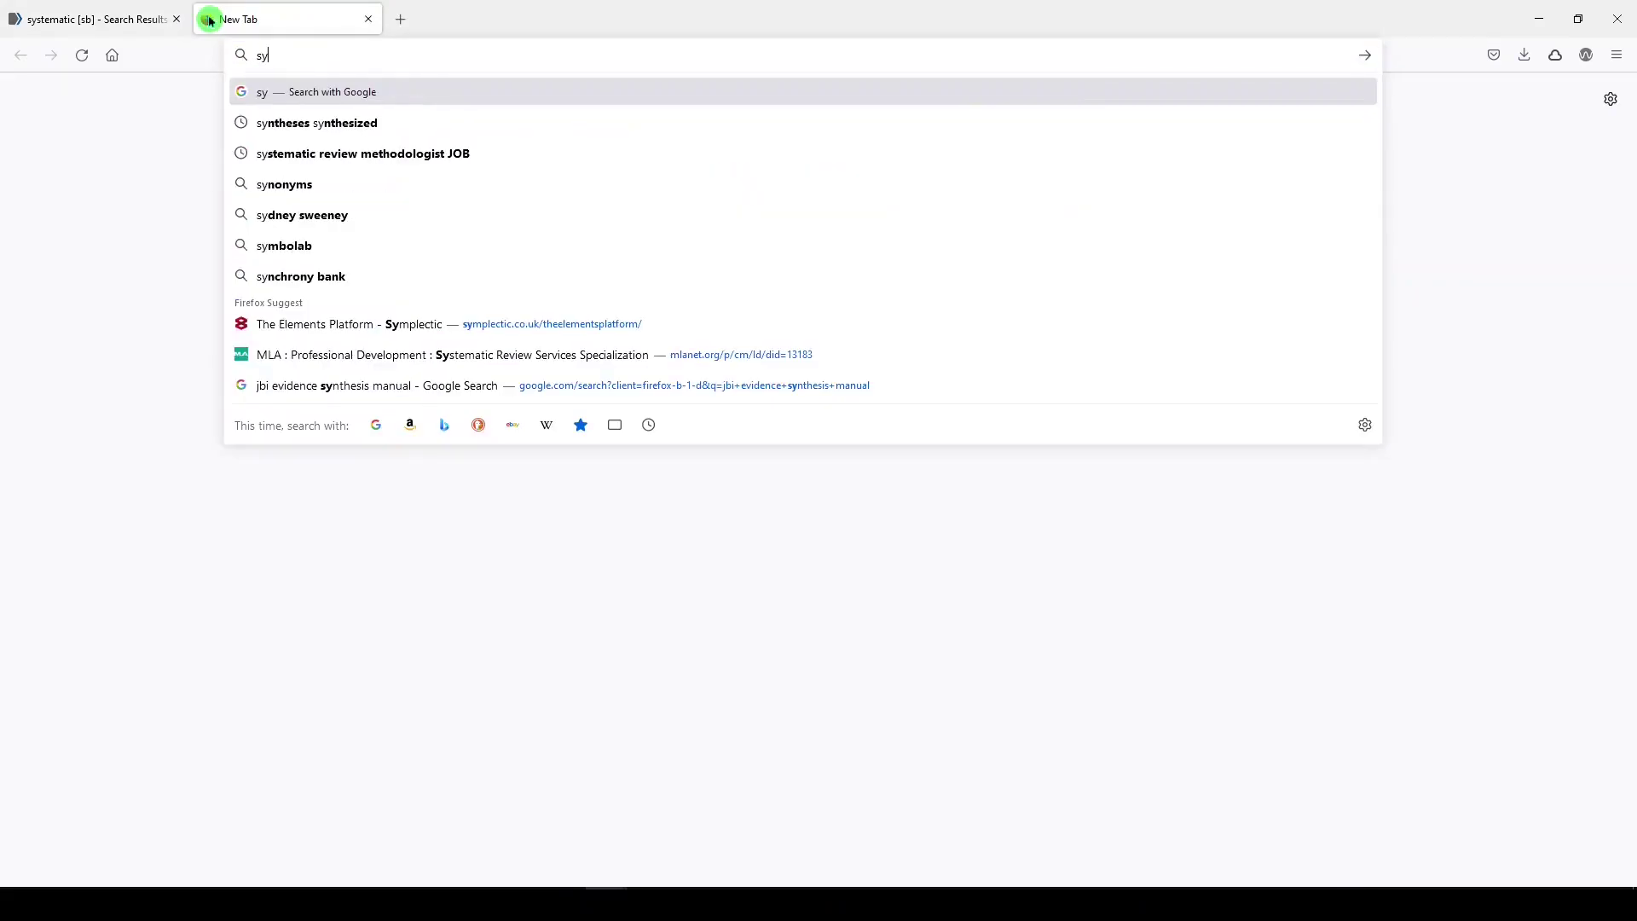
text(stematic review s)
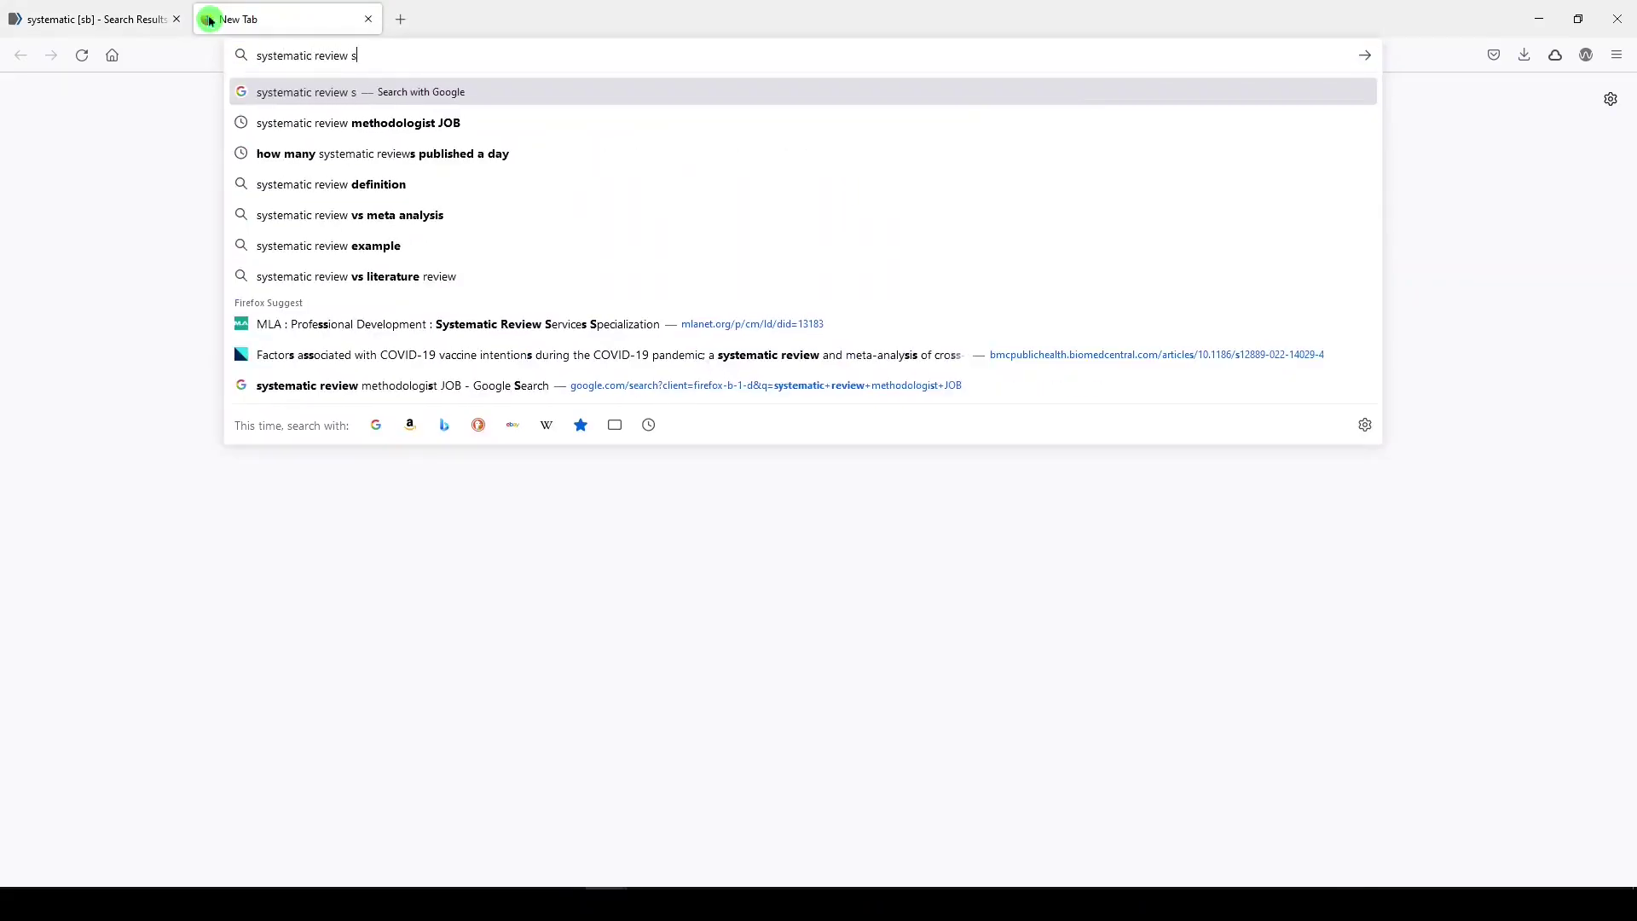
text(ubset pubmed)
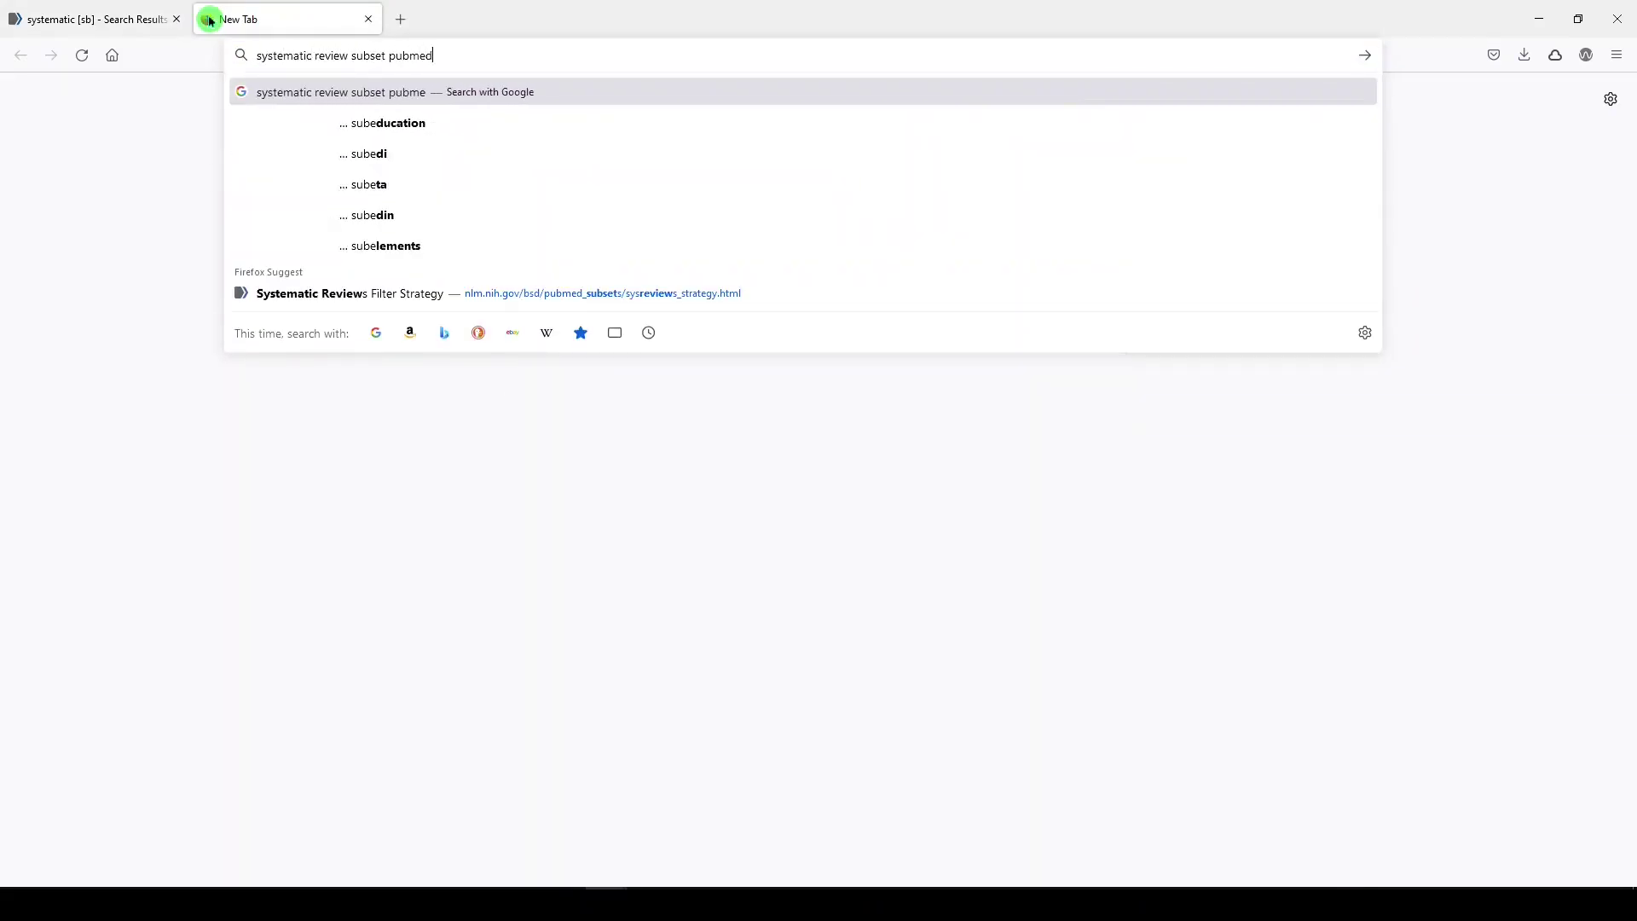
key(Return)
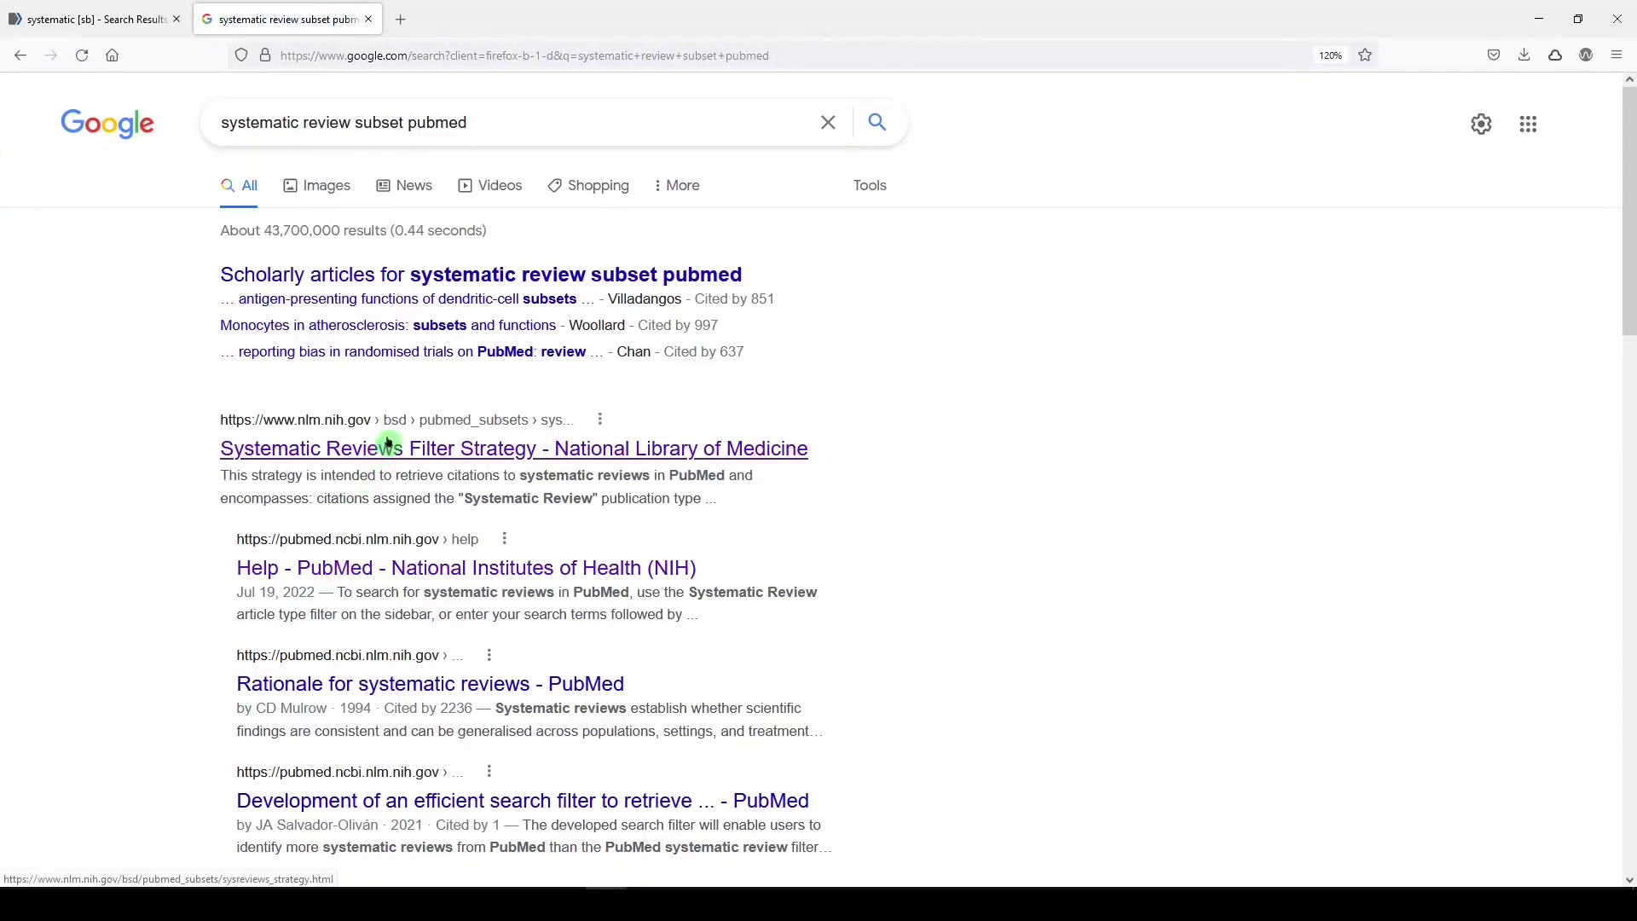
click(401, 455)
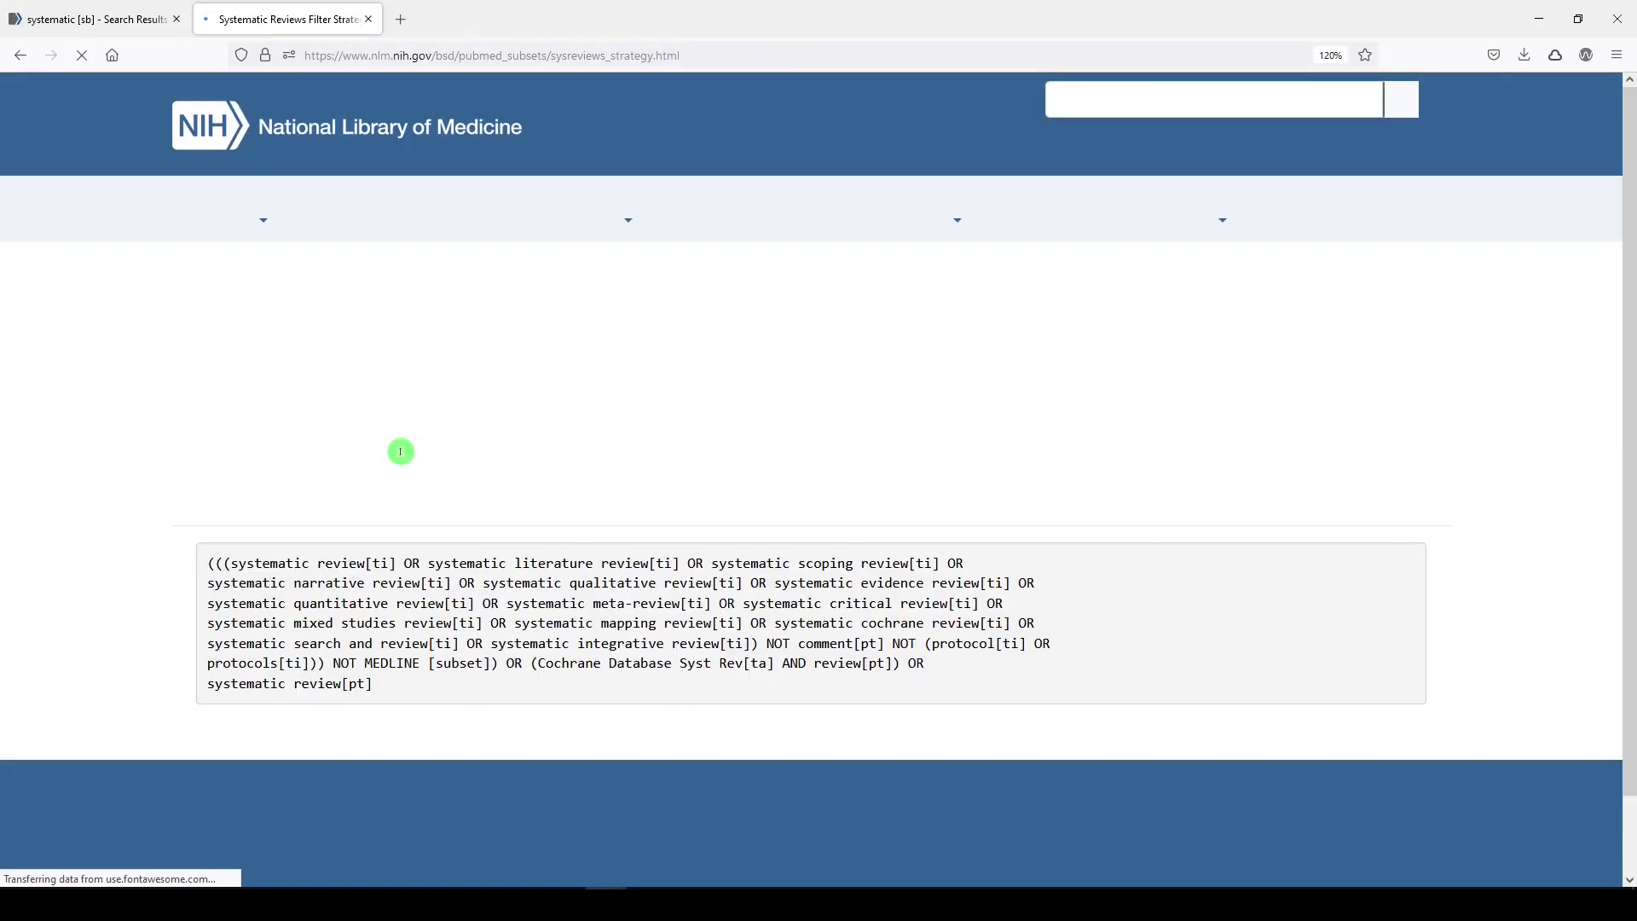
Step: Highlight the full systematic reviews search strategy and the page's last reviewed date to examine them
drag(395, 672, 175, 545)
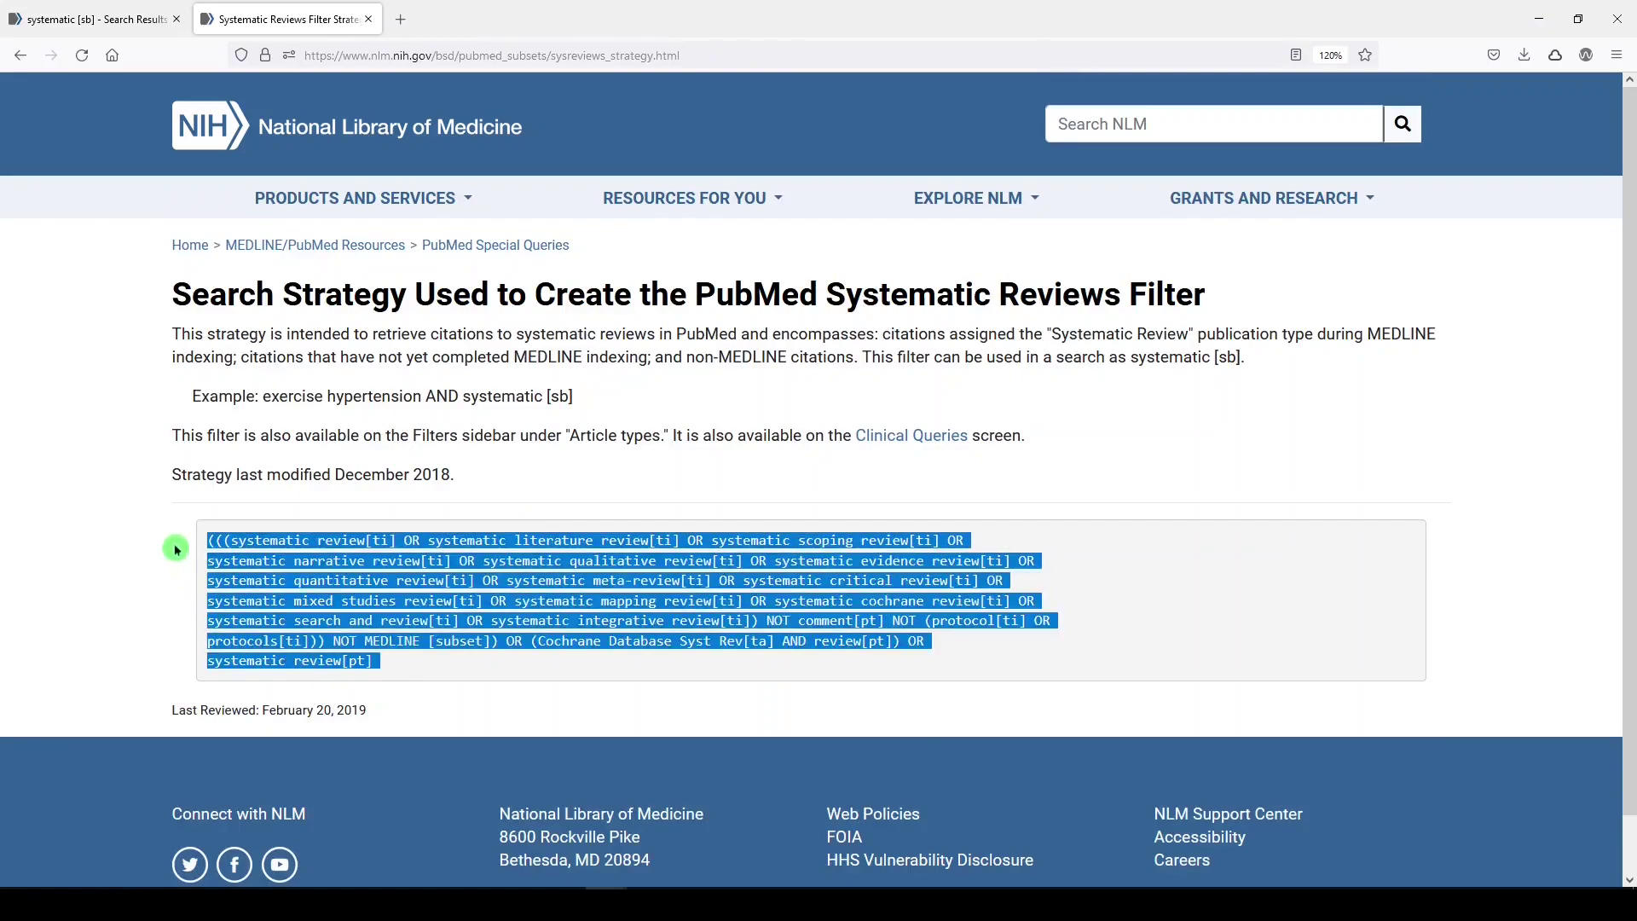
click(505, 665)
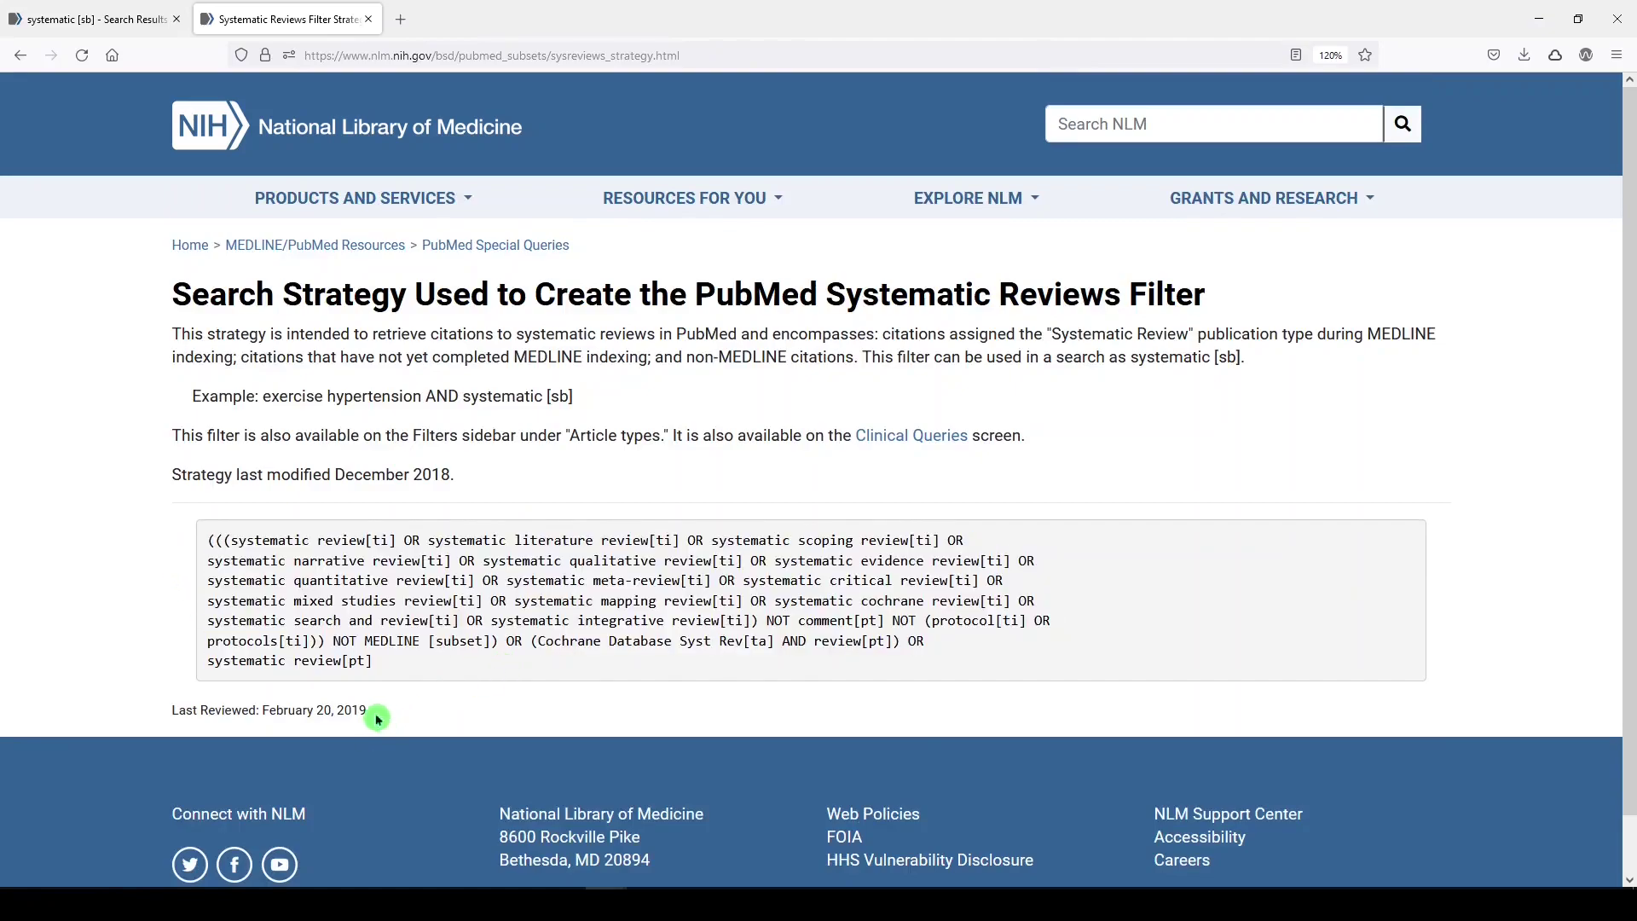
drag(375, 715, 314, 715)
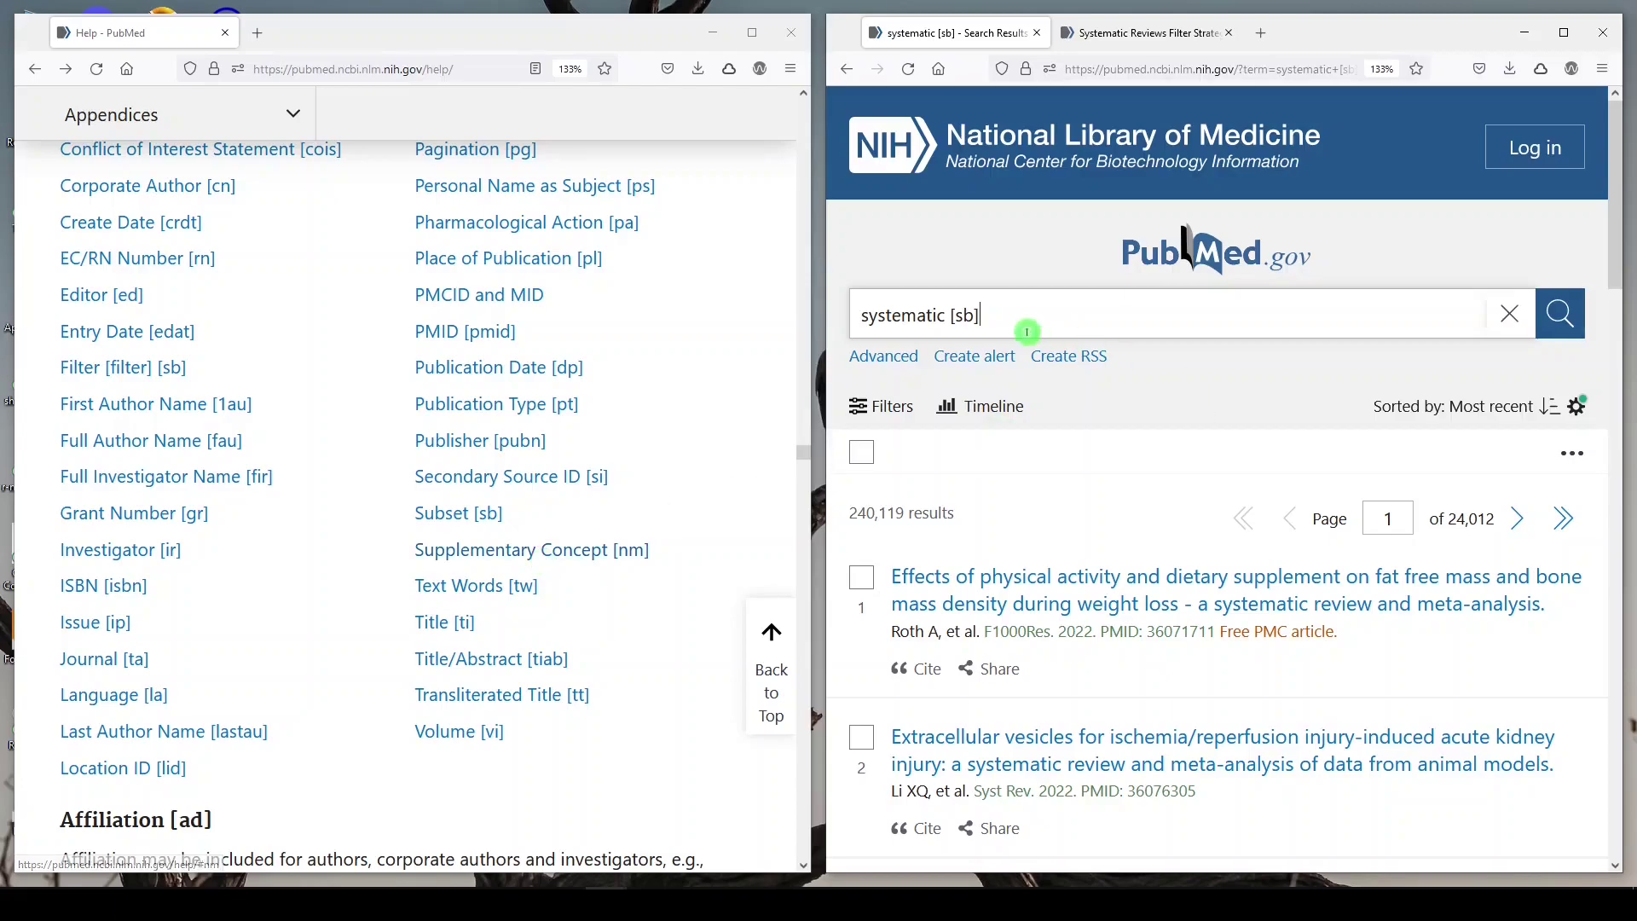
Step: Replace the PubMed query with "cystic fibrosis"[tw] and run the text word search
triple_click(891, 316)
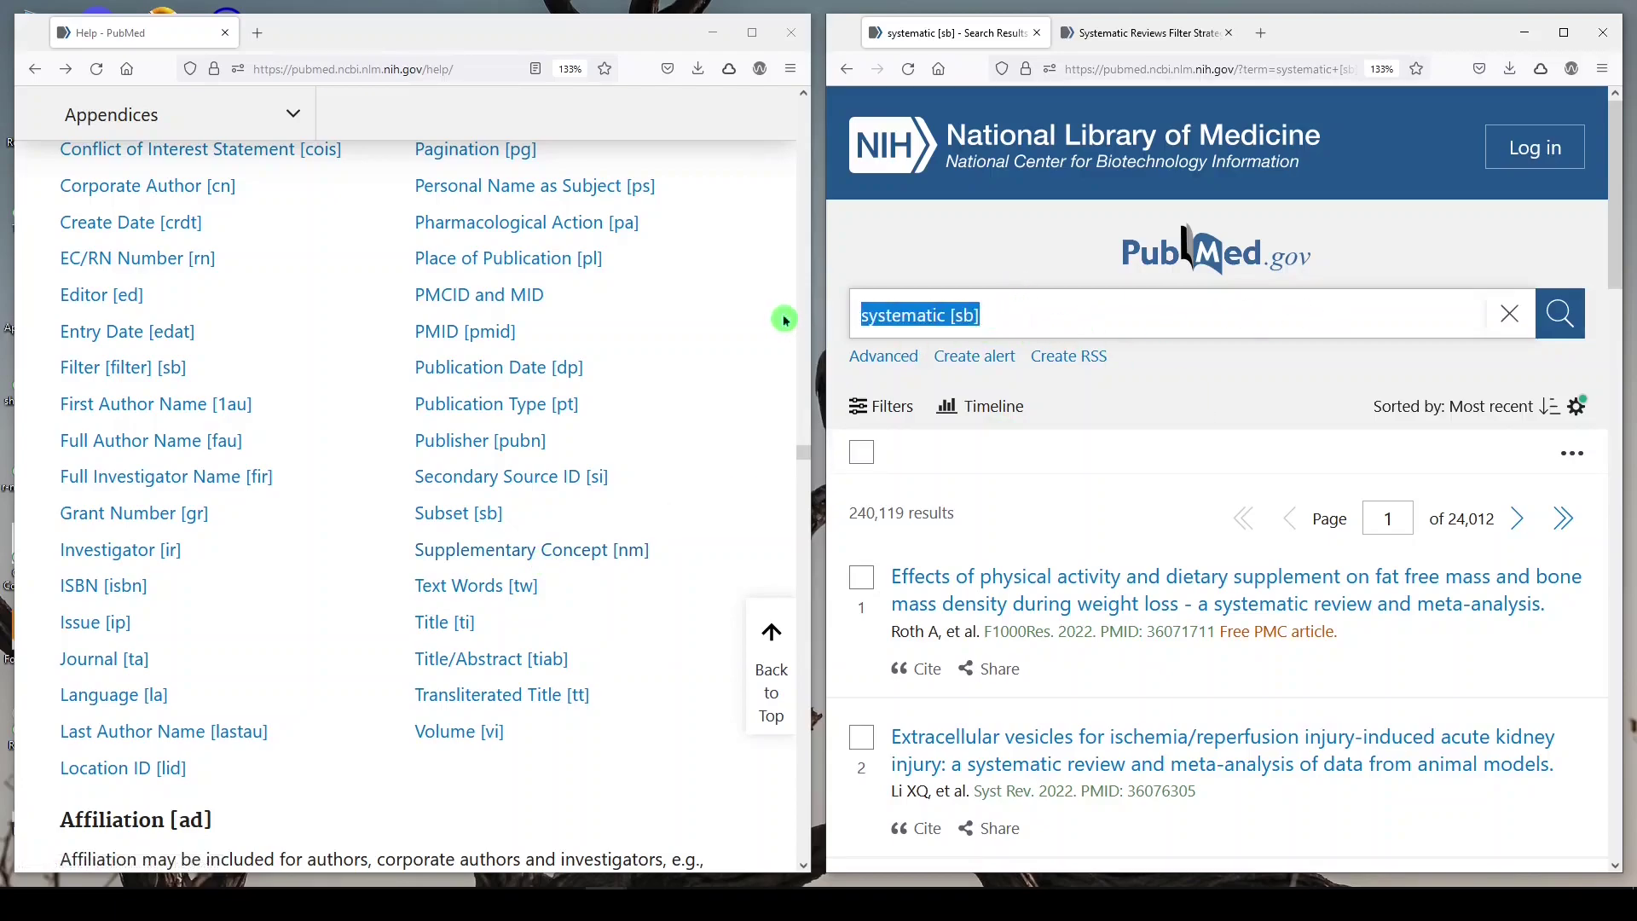
key(BackSpace)
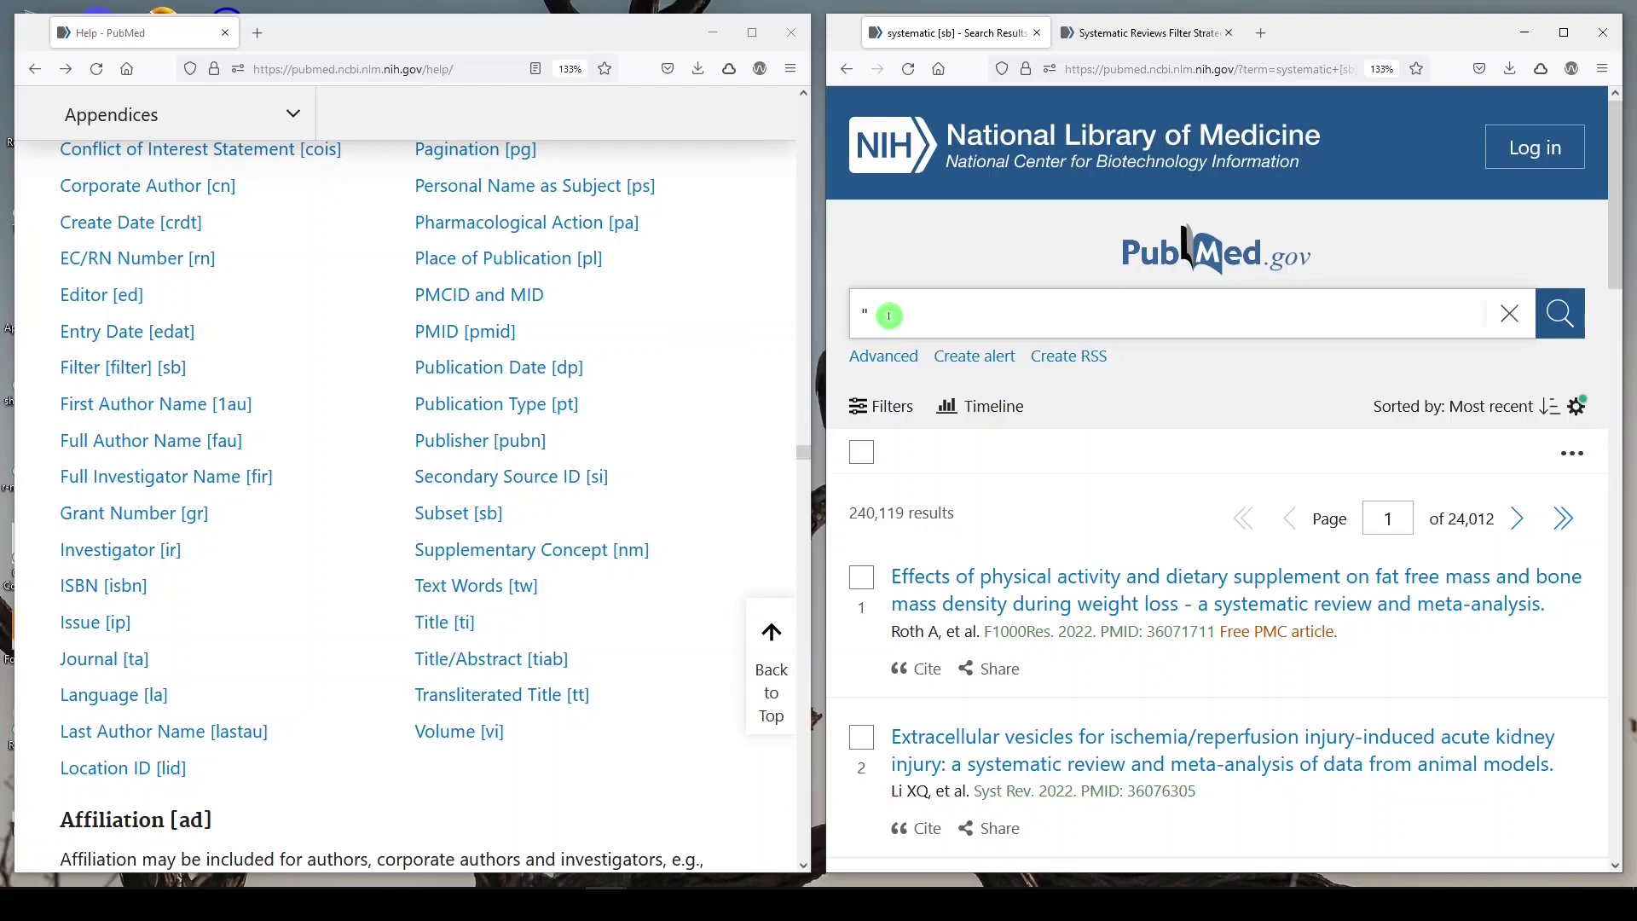
text(cystic fib)
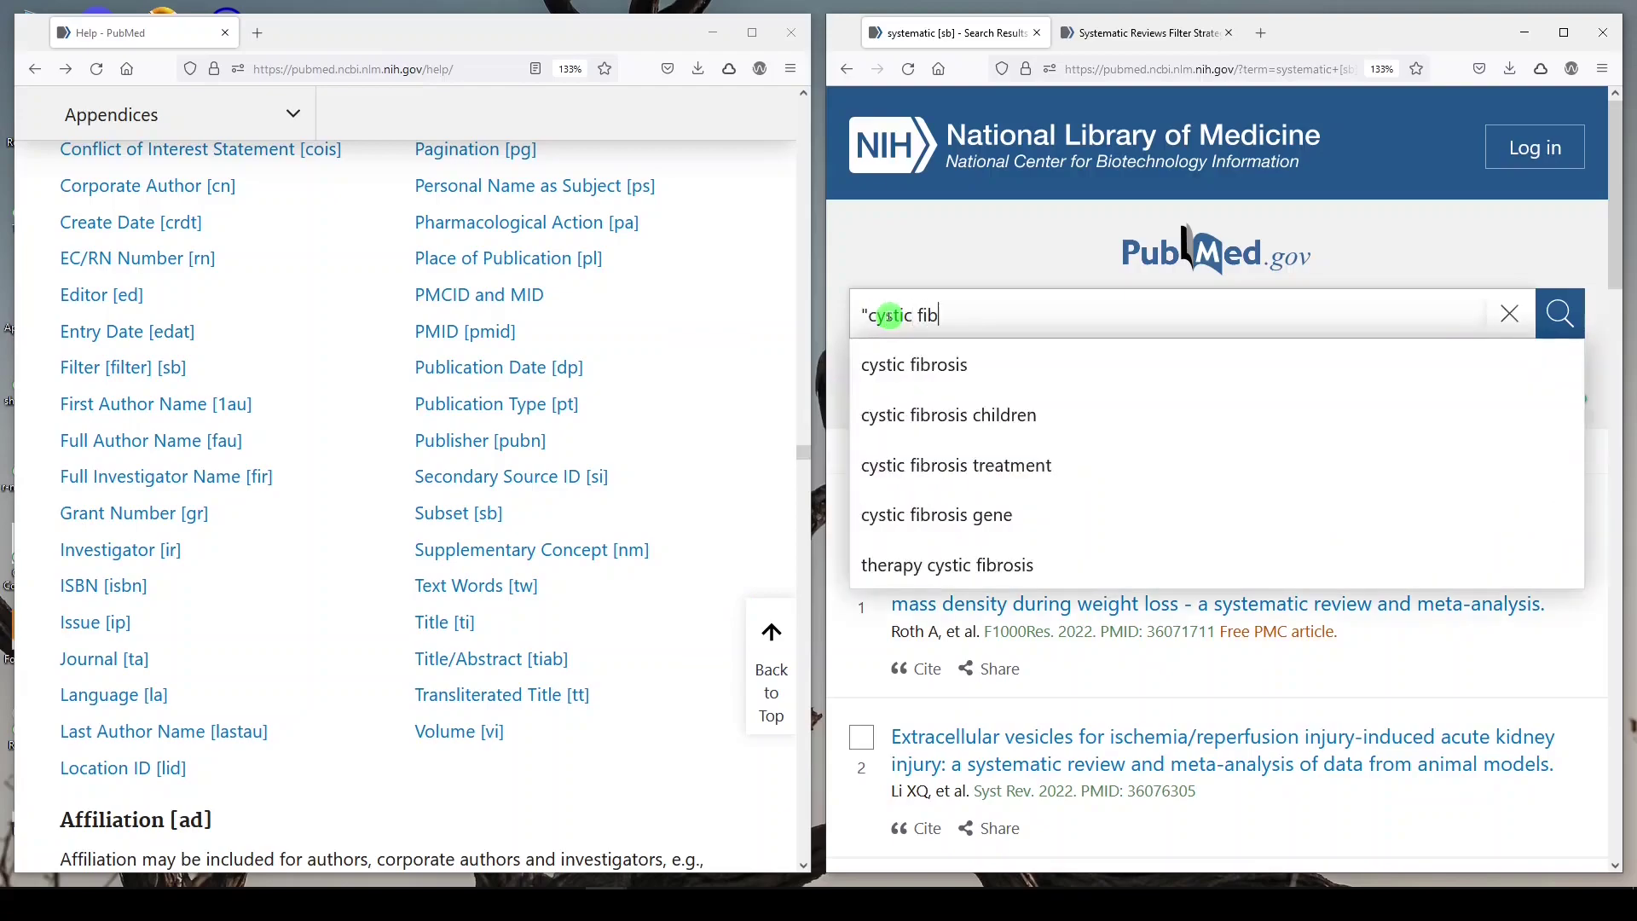
text(rosis"[)
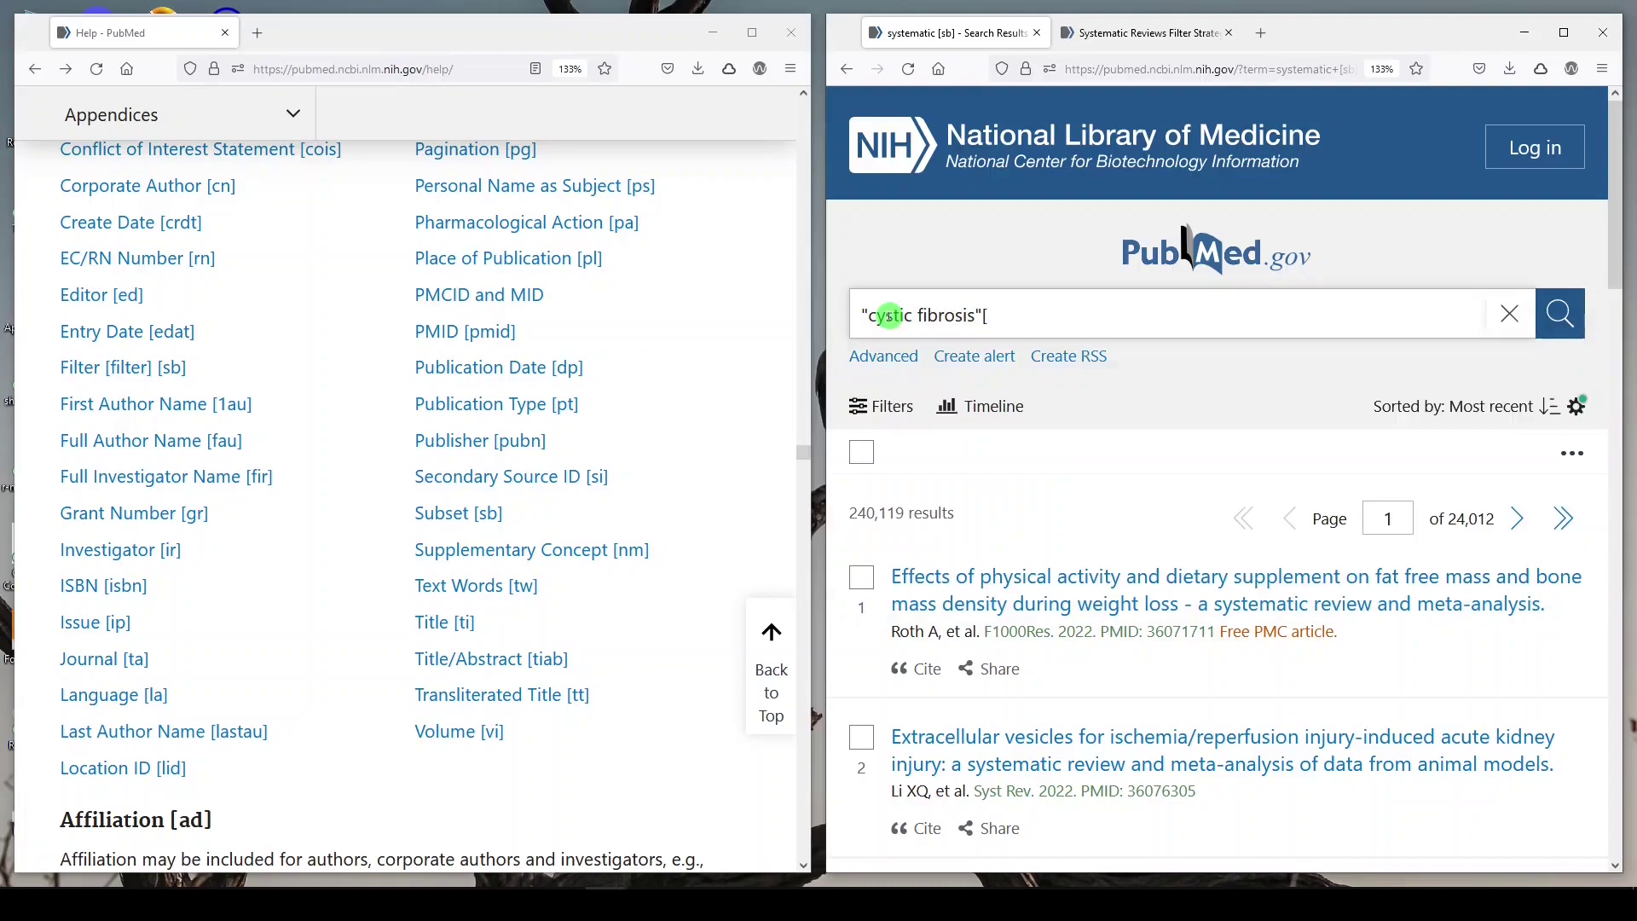
text(tw])
key(Return)
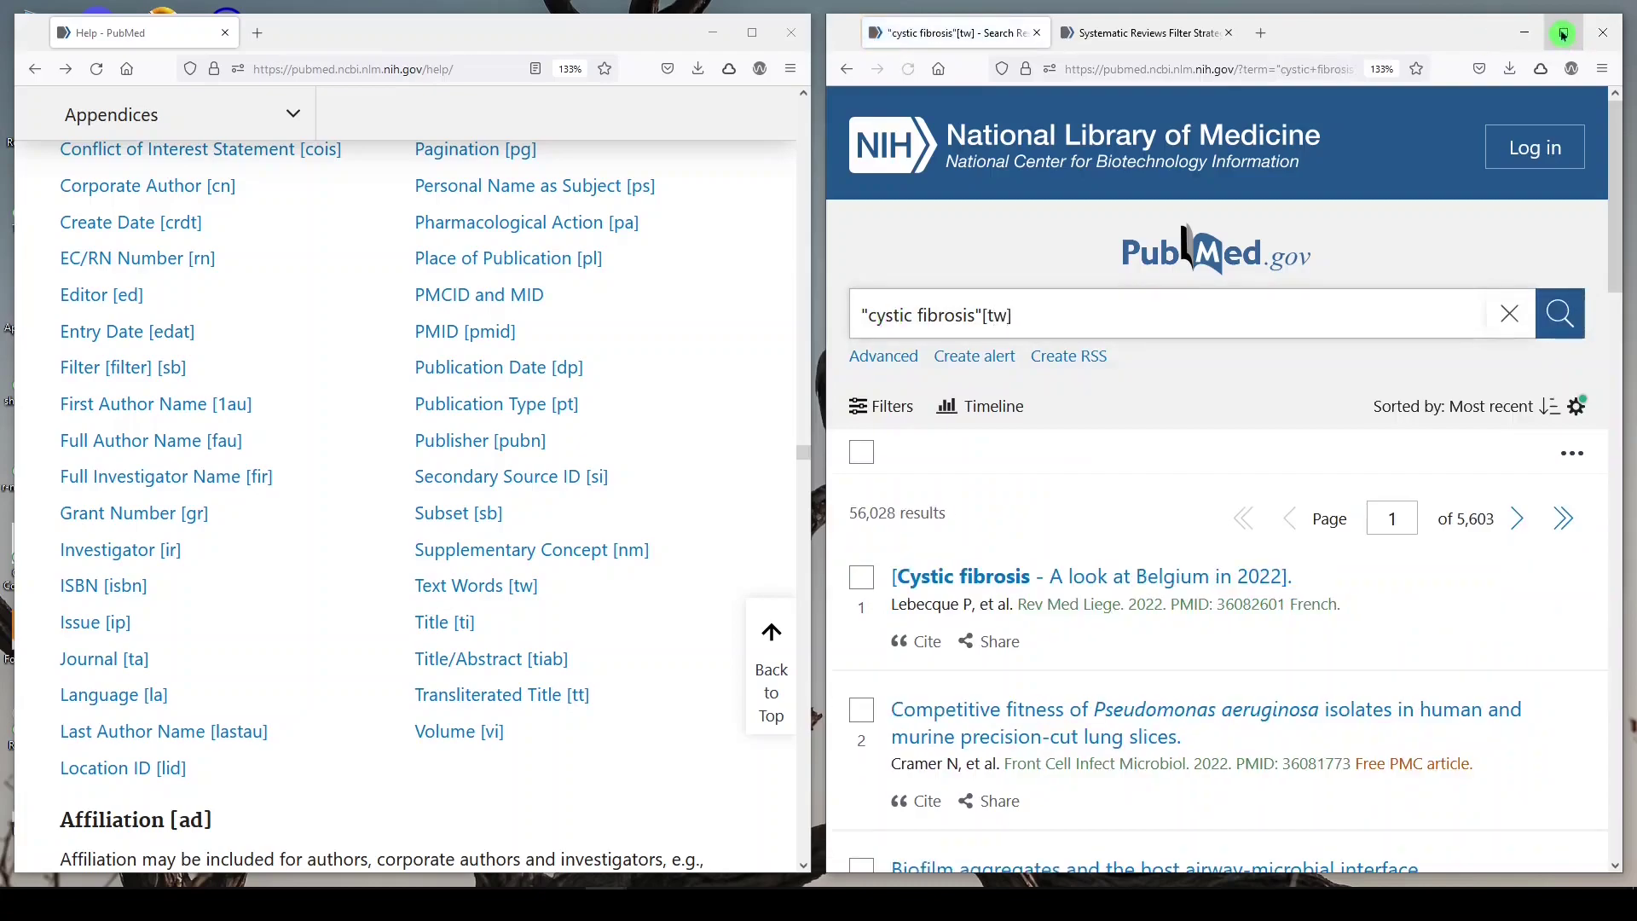
Step: Enlarge the results window, change the query's field tag to [tiab] and rerun the cystic fibrosis search
click(1564, 32)
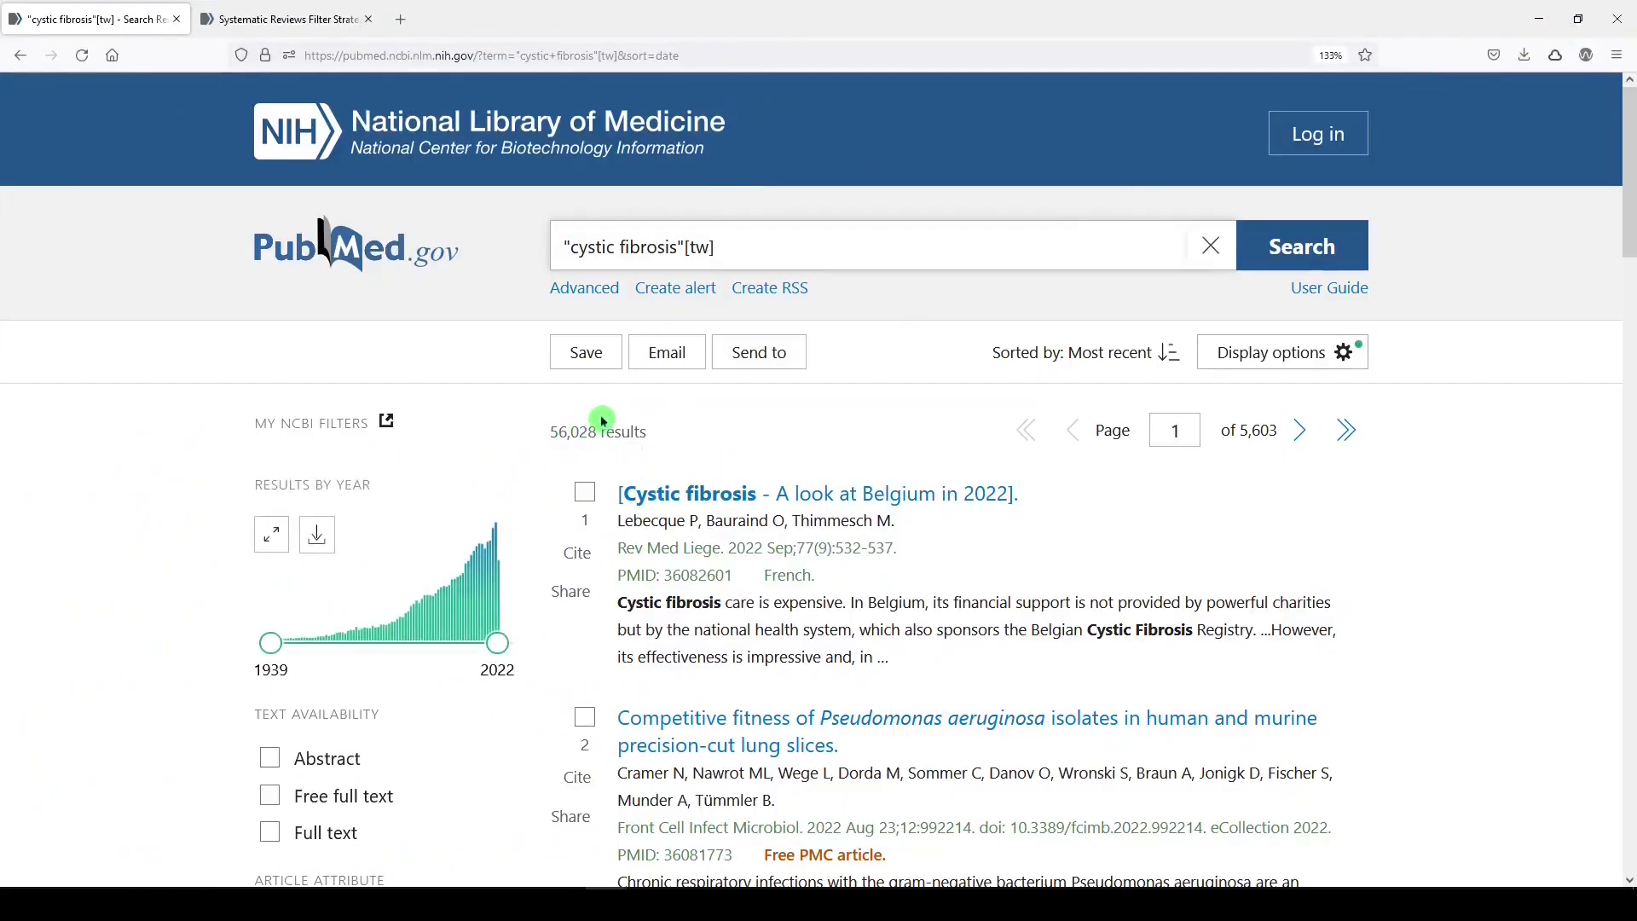
click(718, 247)
double_click(700, 247)
key(Return)
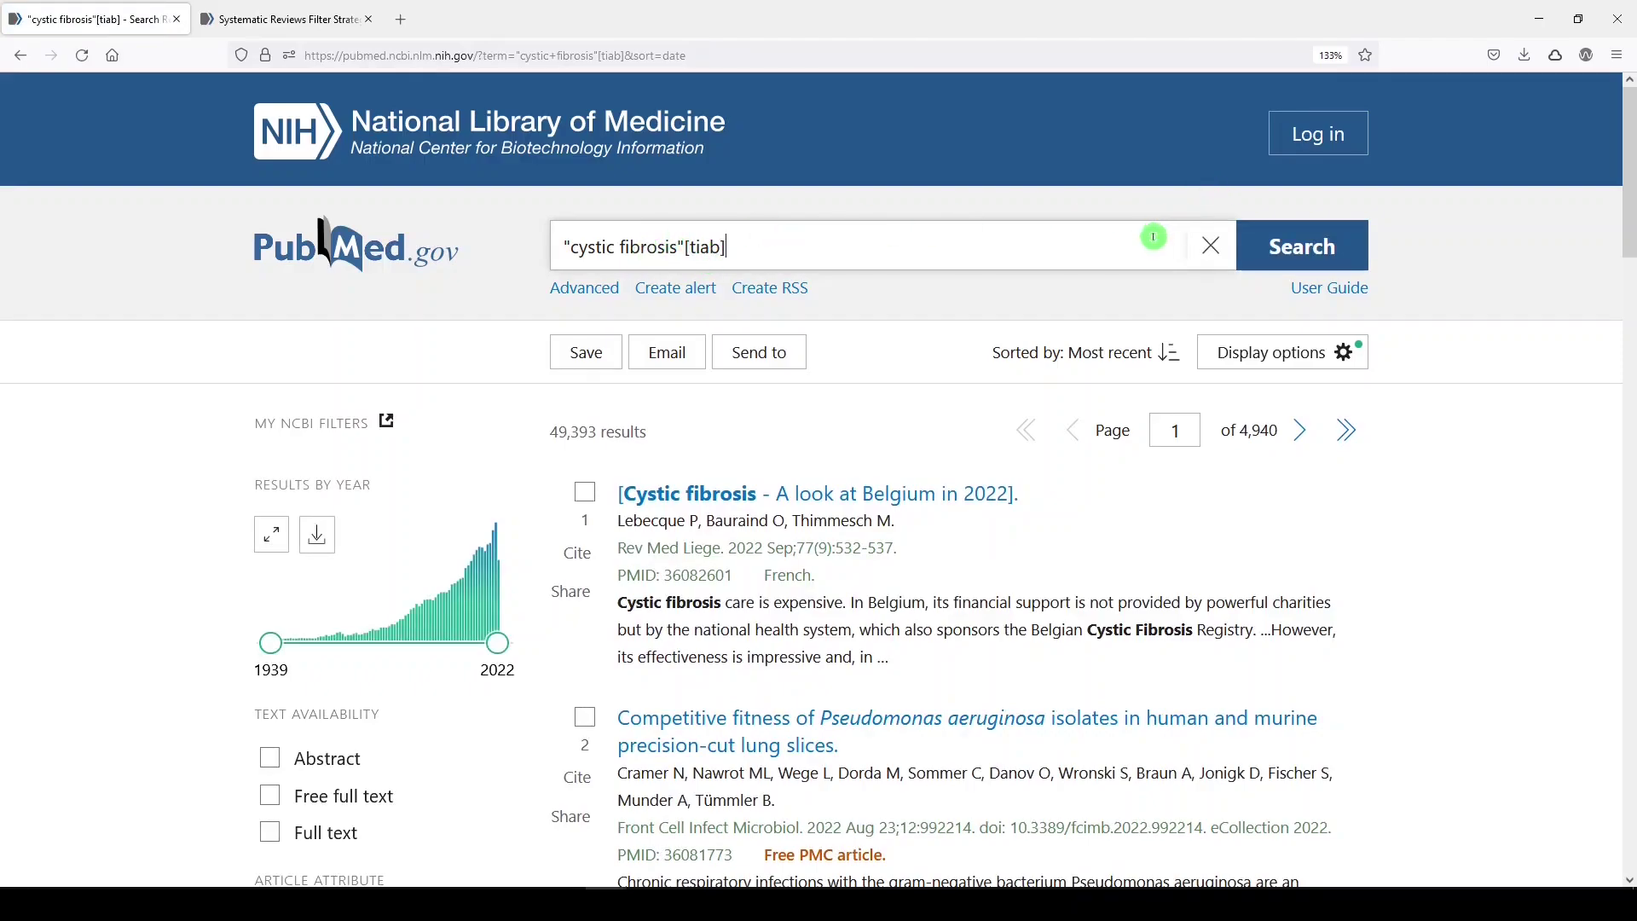
Step: Open the second result, examine its title, abstract and keywords, and return to the results in the side-by-side window layout
scroll(840, 666, down, 3)
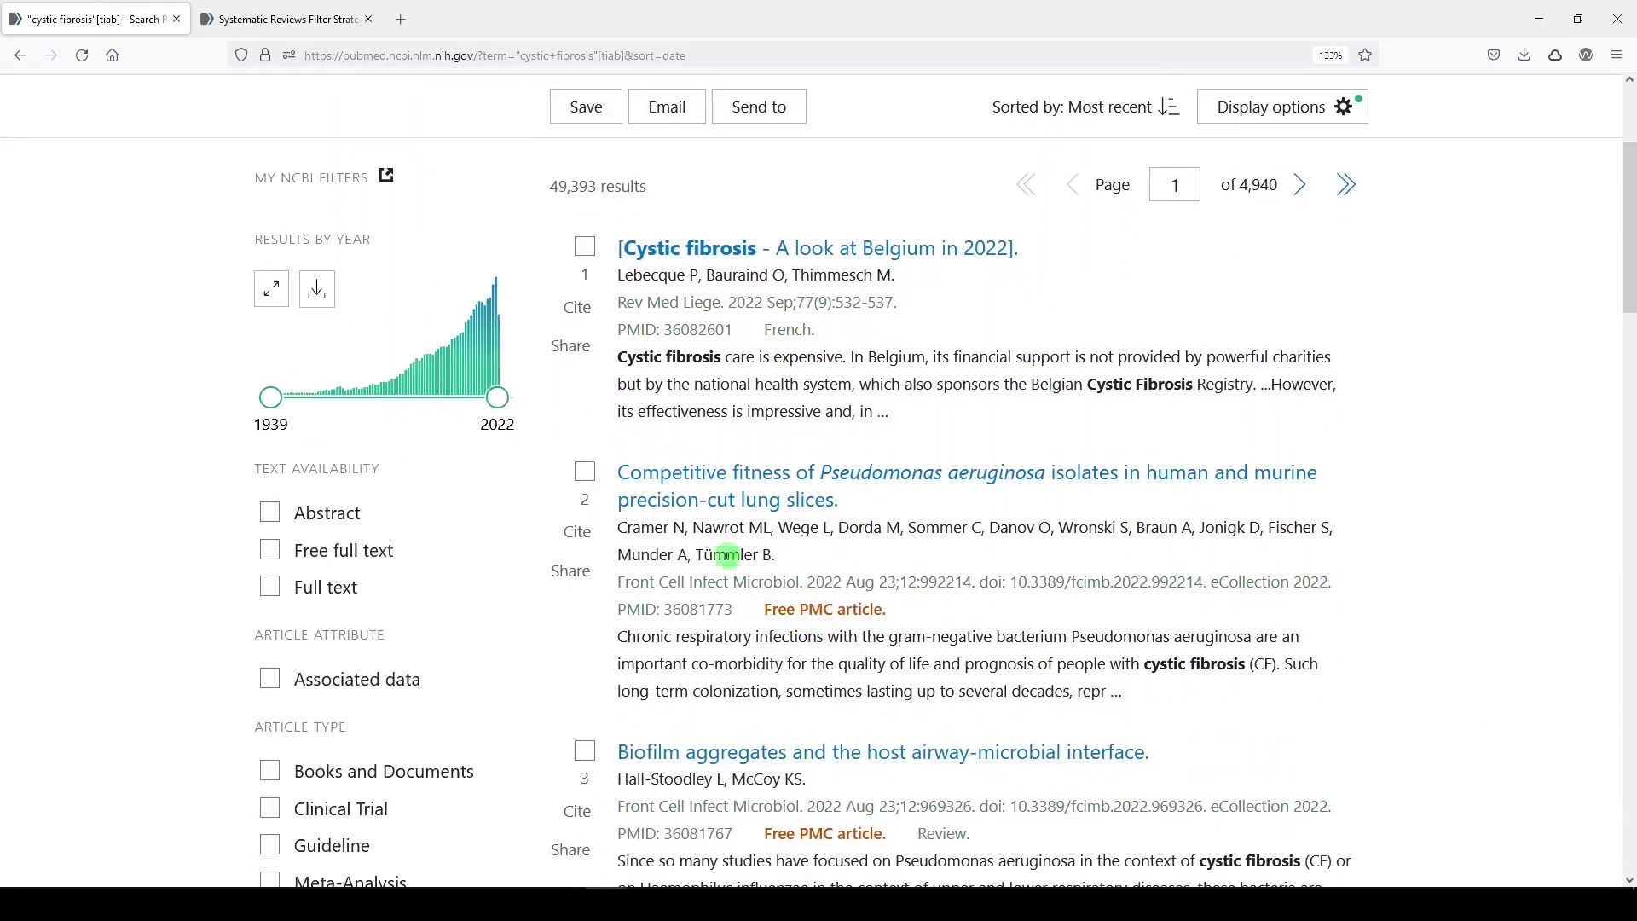
click(717, 494)
scroll(628, 537, down, 4)
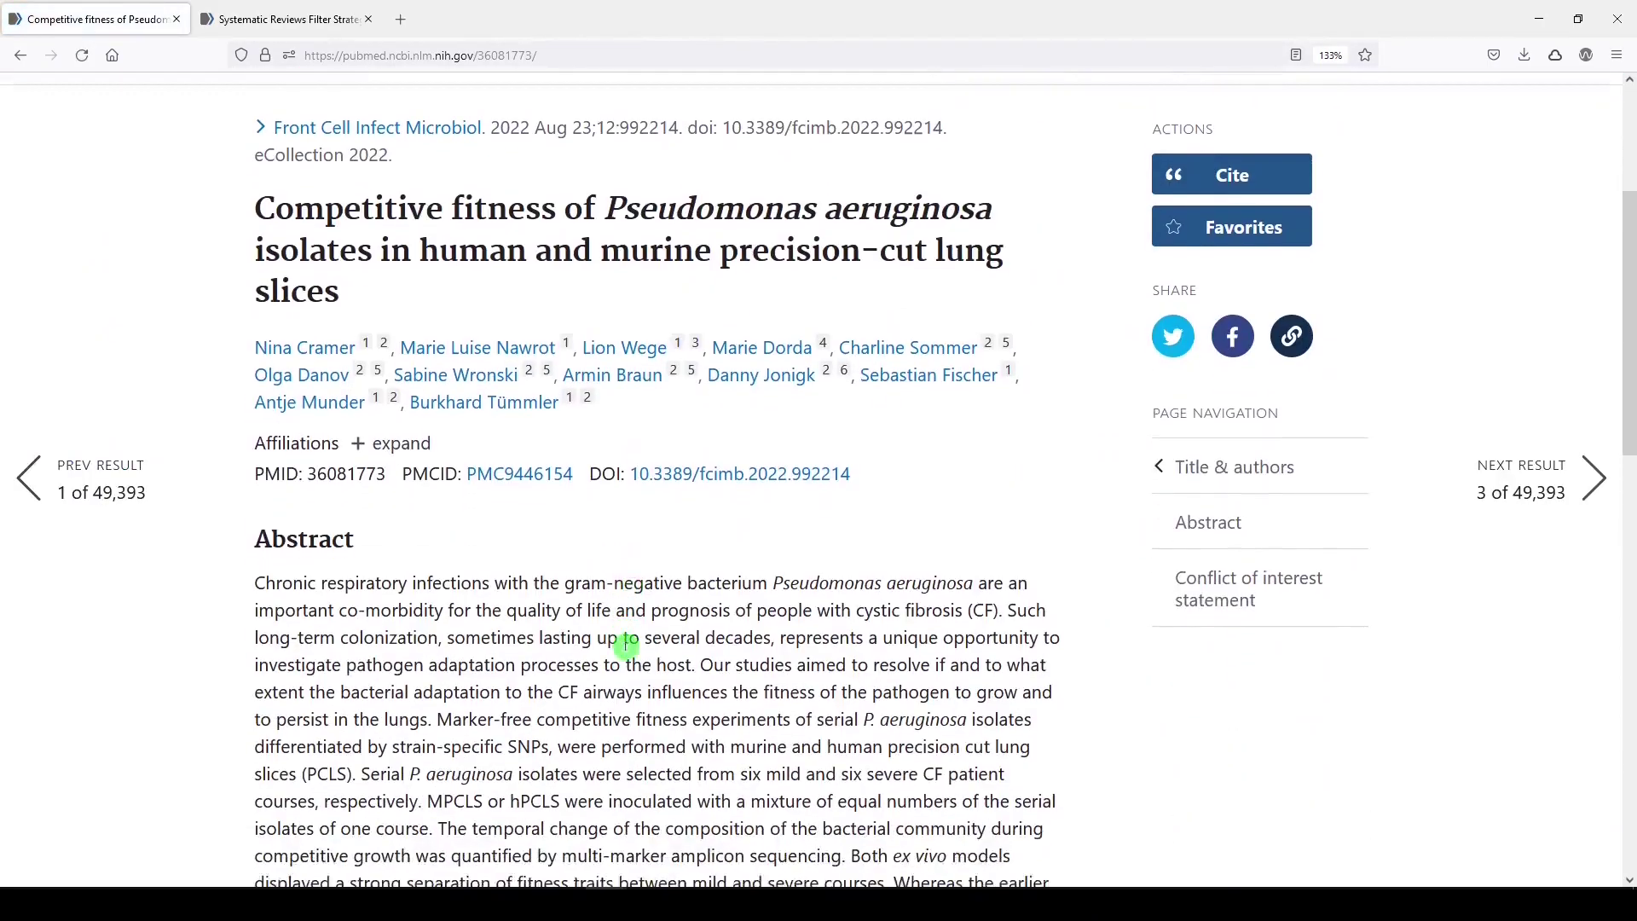
scroll(625, 645, down, 7)
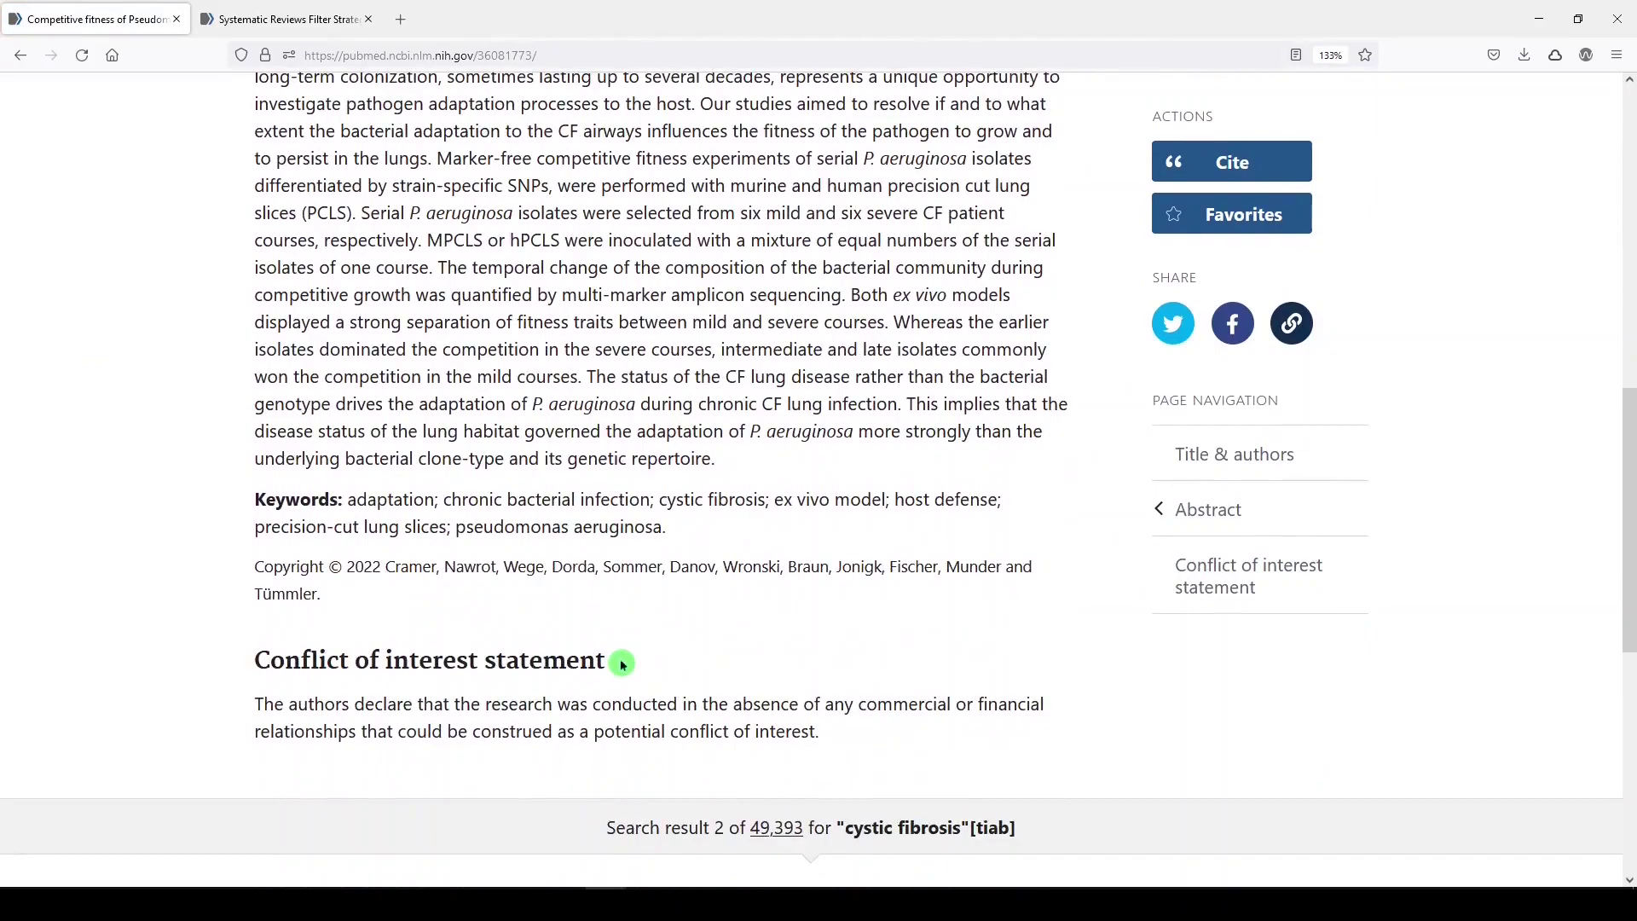
scroll(773, 653, up, 3)
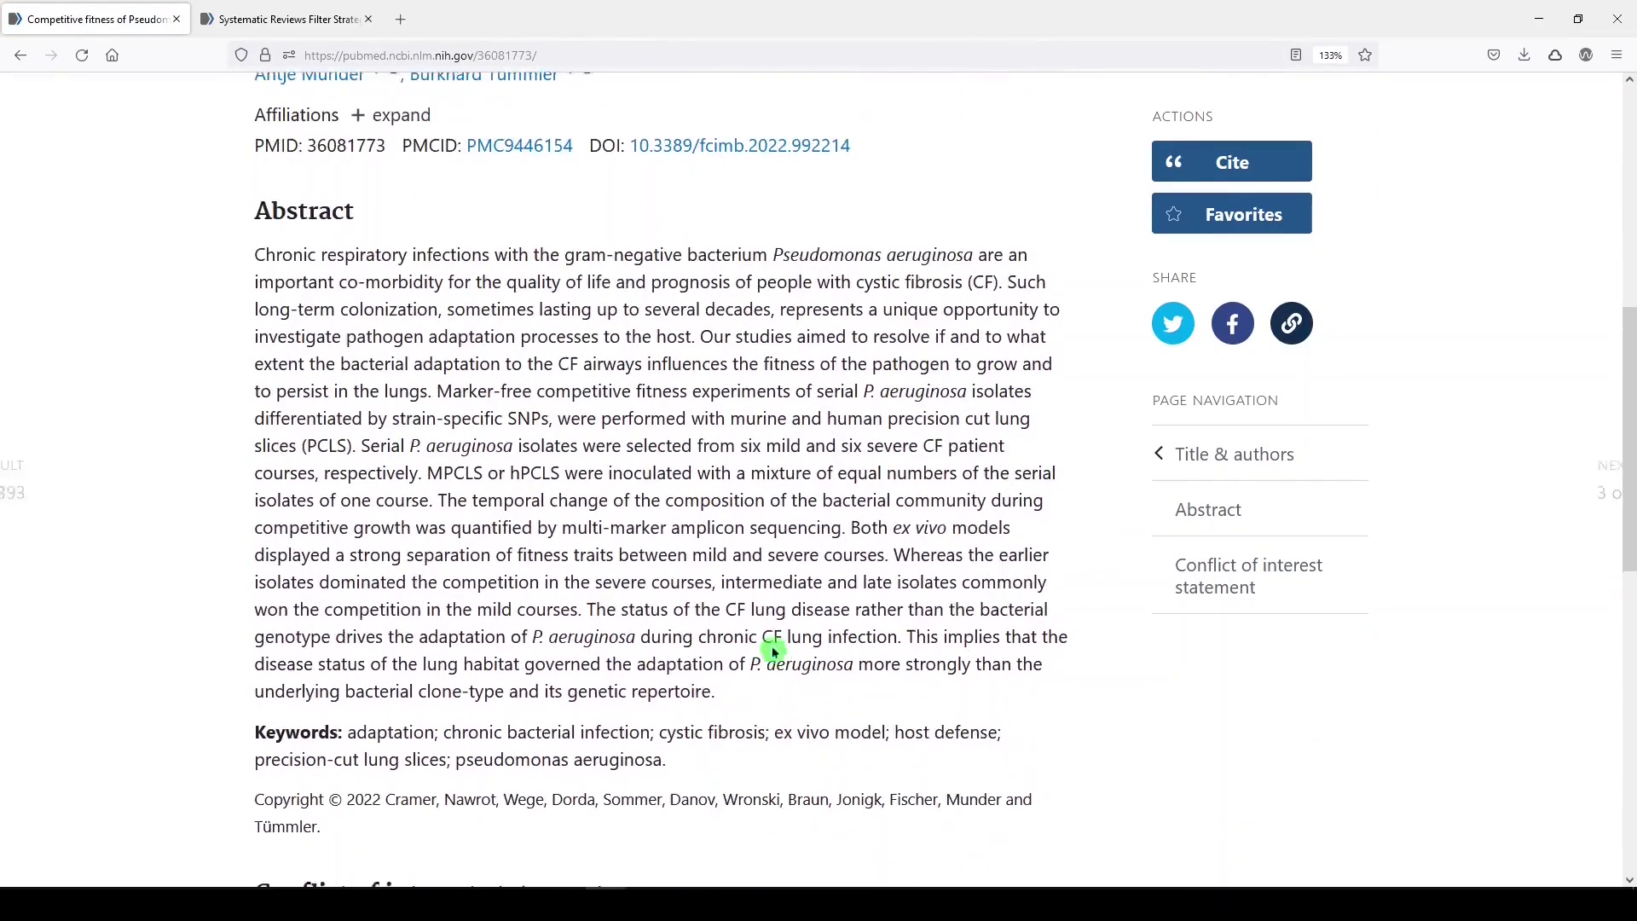
scroll(774, 653, up, 3)
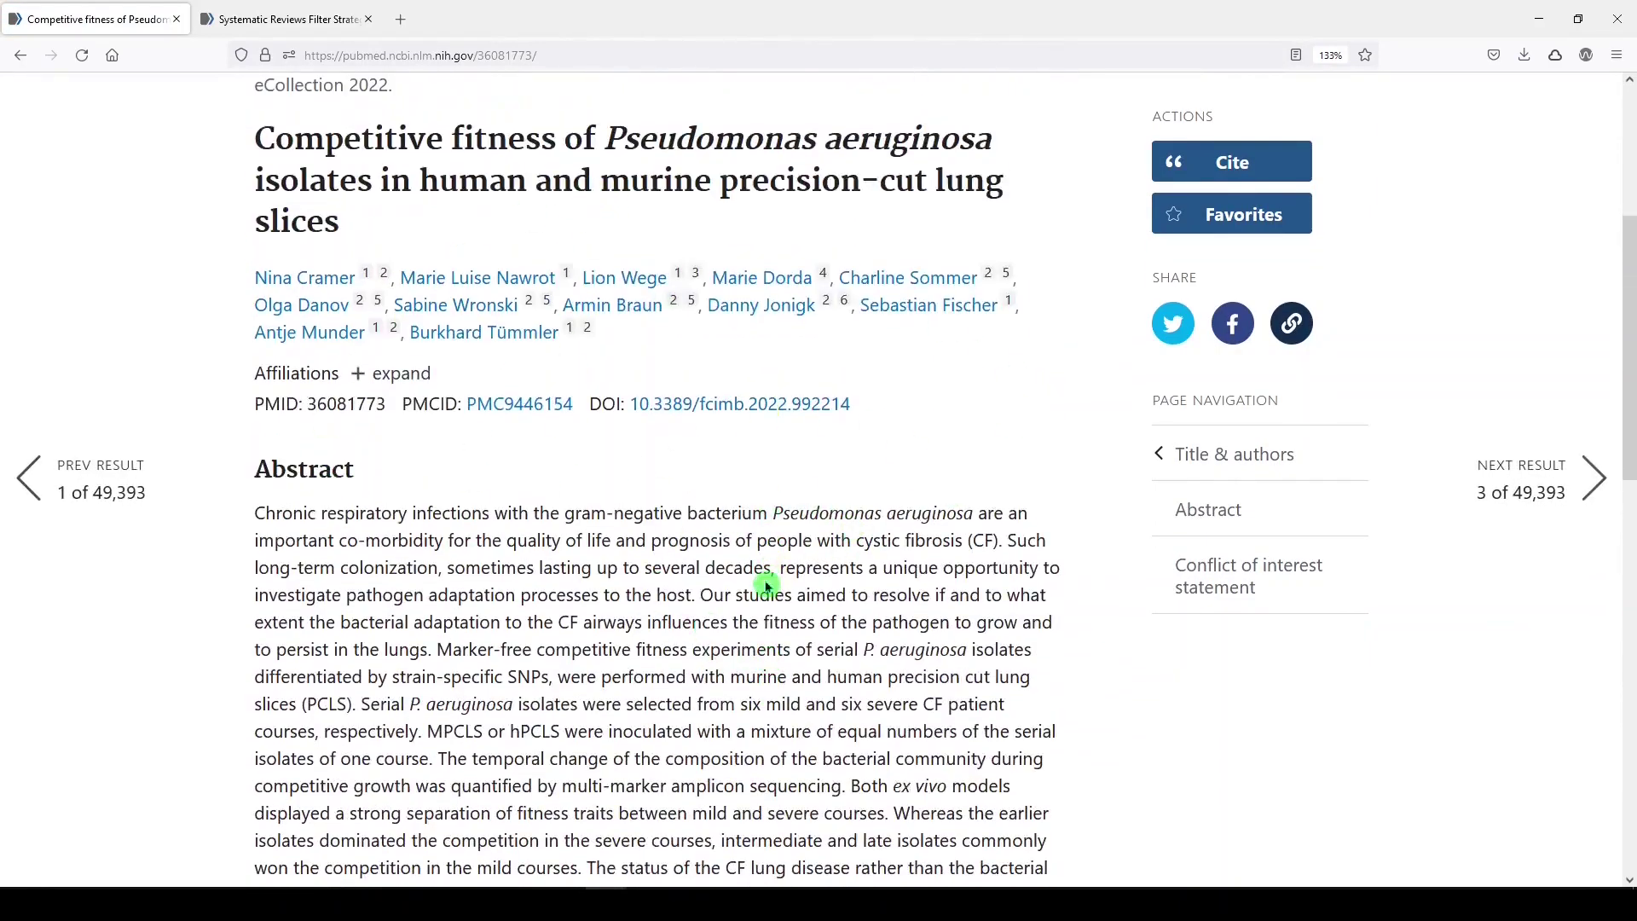
scroll(504, 546, up, 4)
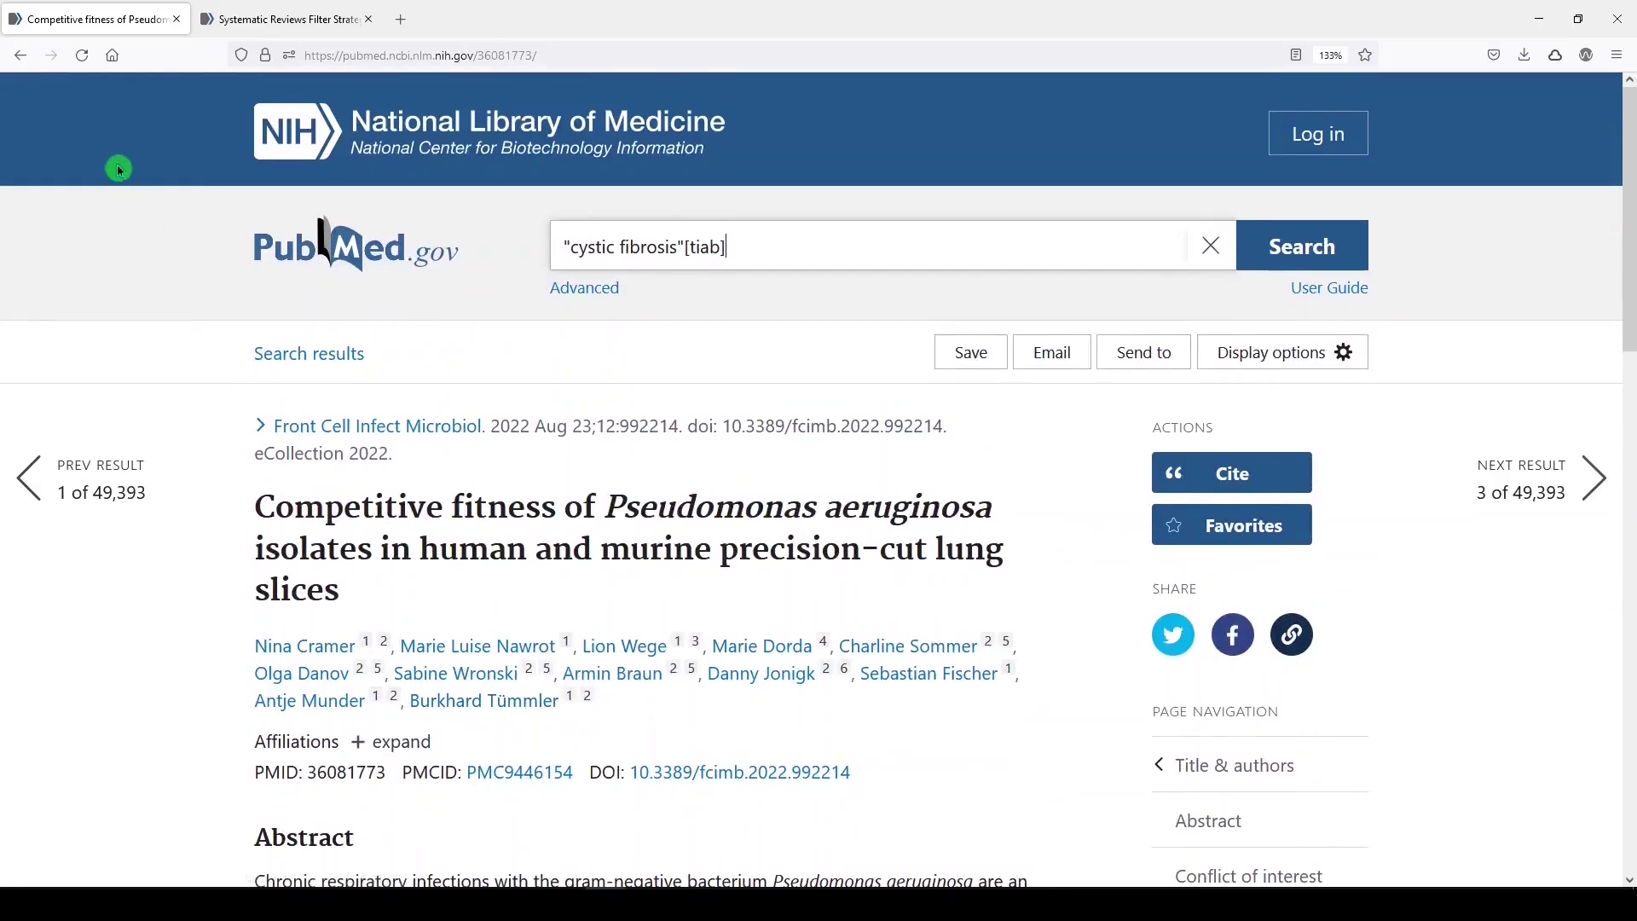
click(19, 54)
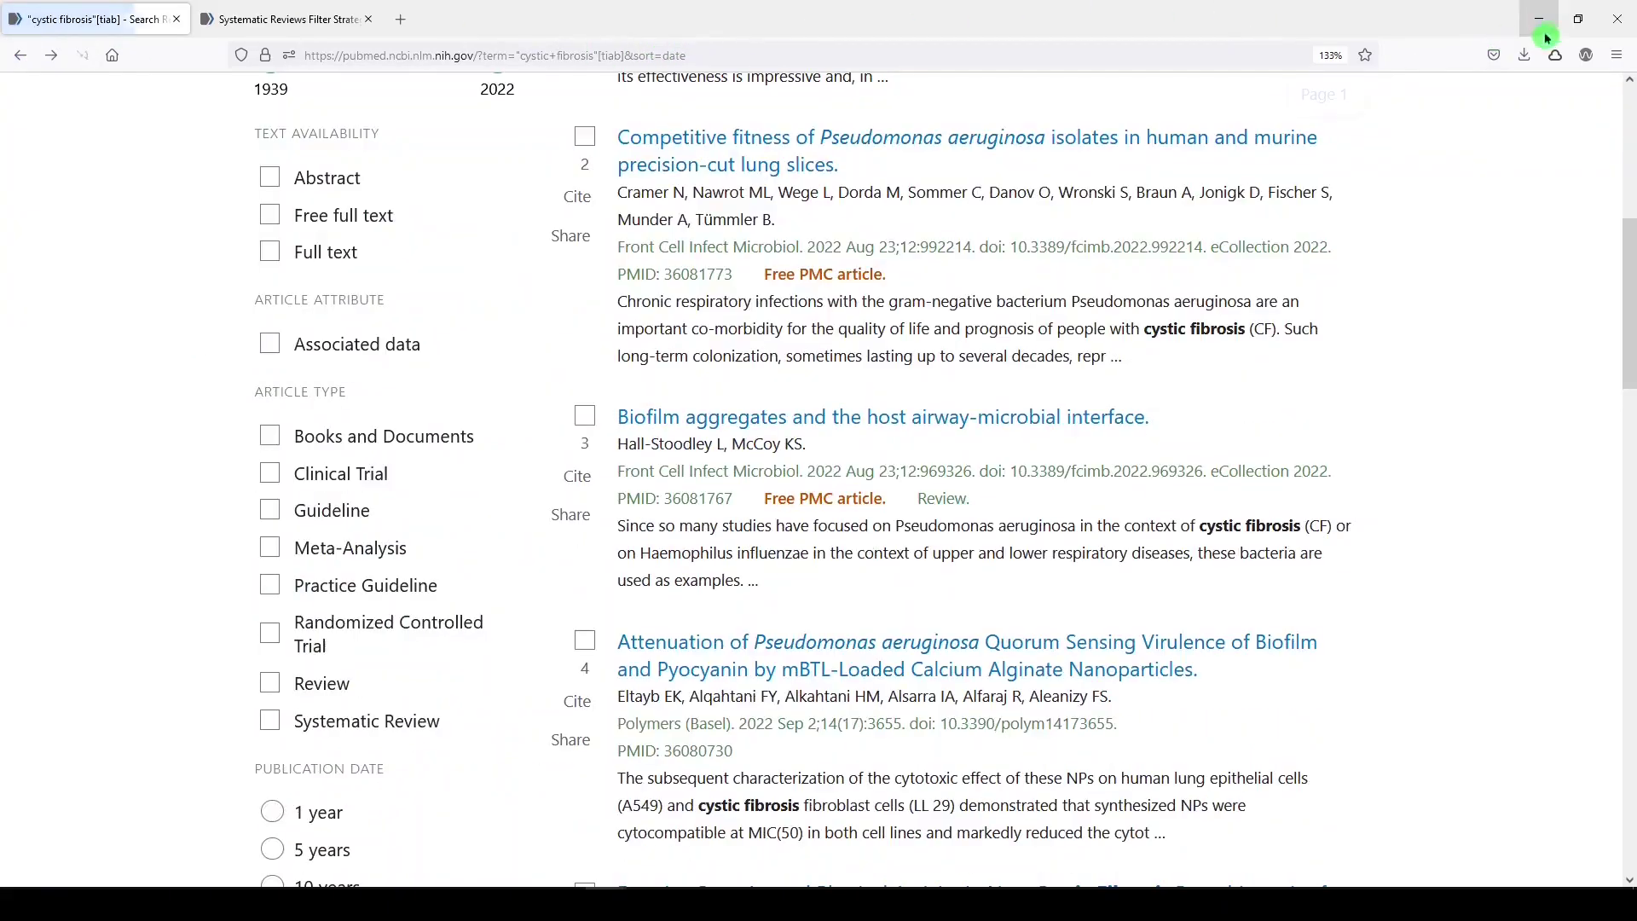
click(1579, 19)
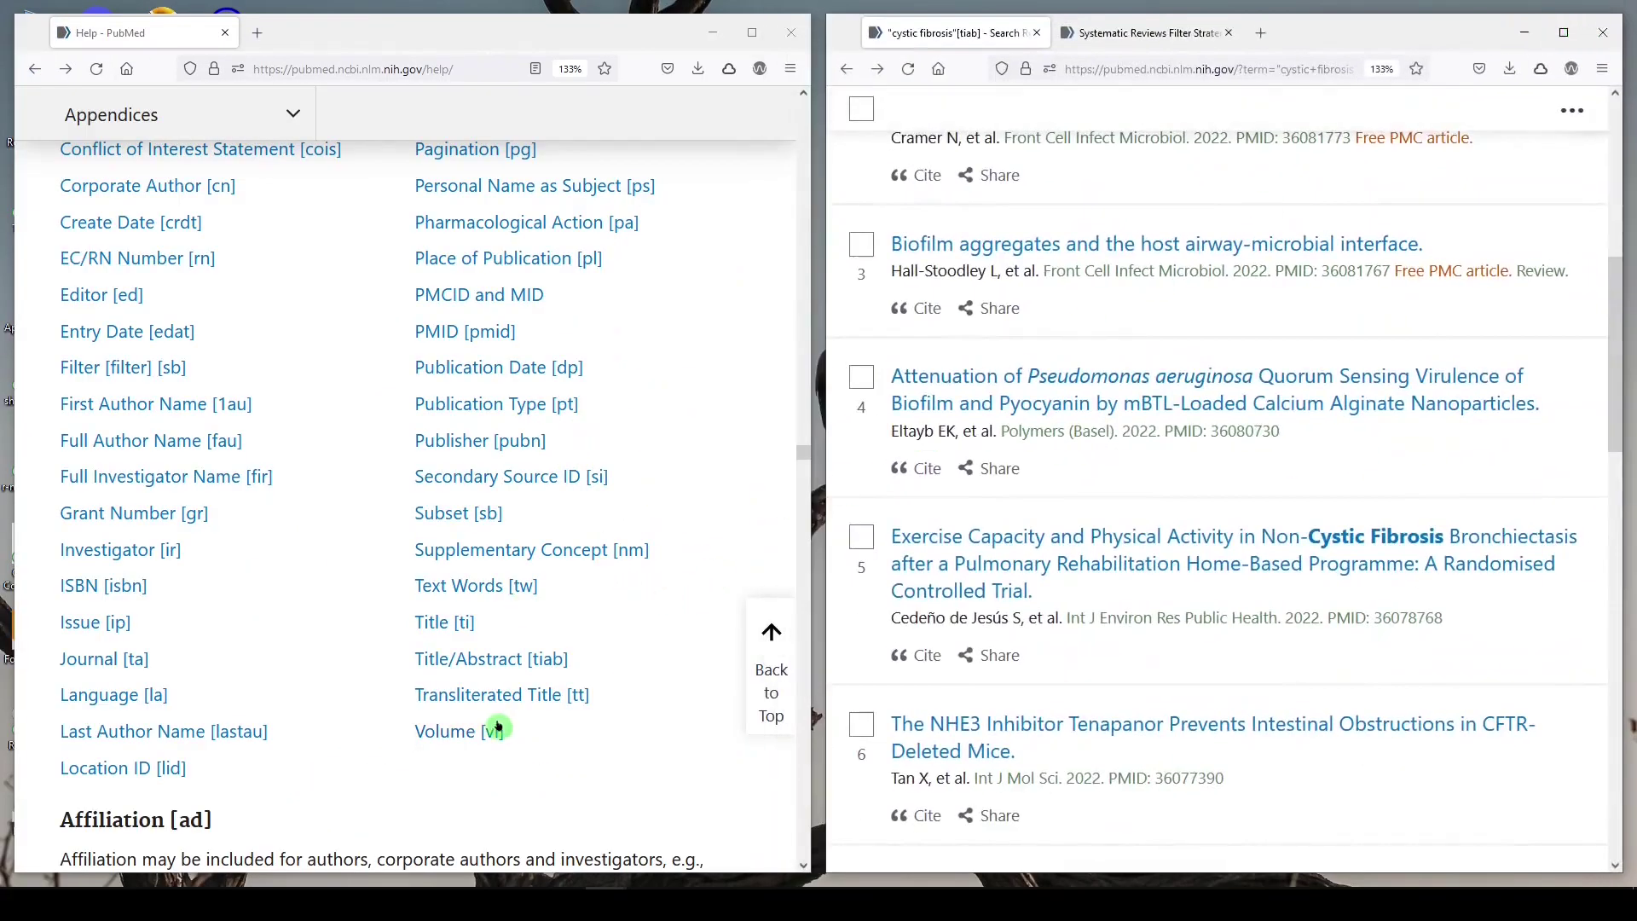